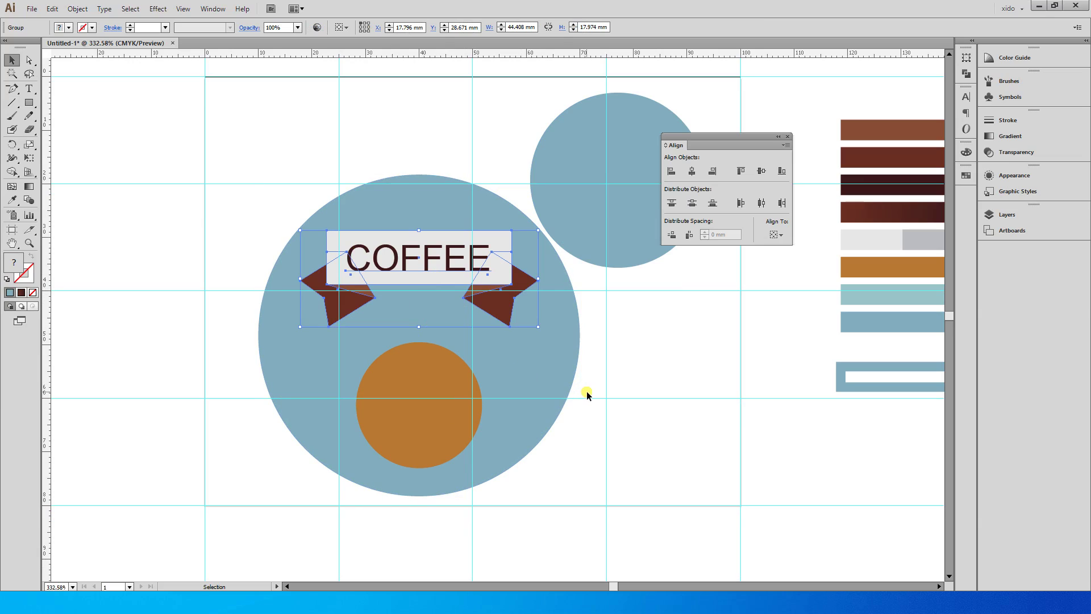
# Check the cup and saucer in the reference PDF, and duplicate the orange circle horizontally into the empty space left of the artboard
pyautogui.scroll(-2, 561, 370)
pyautogui.click(733, 401)
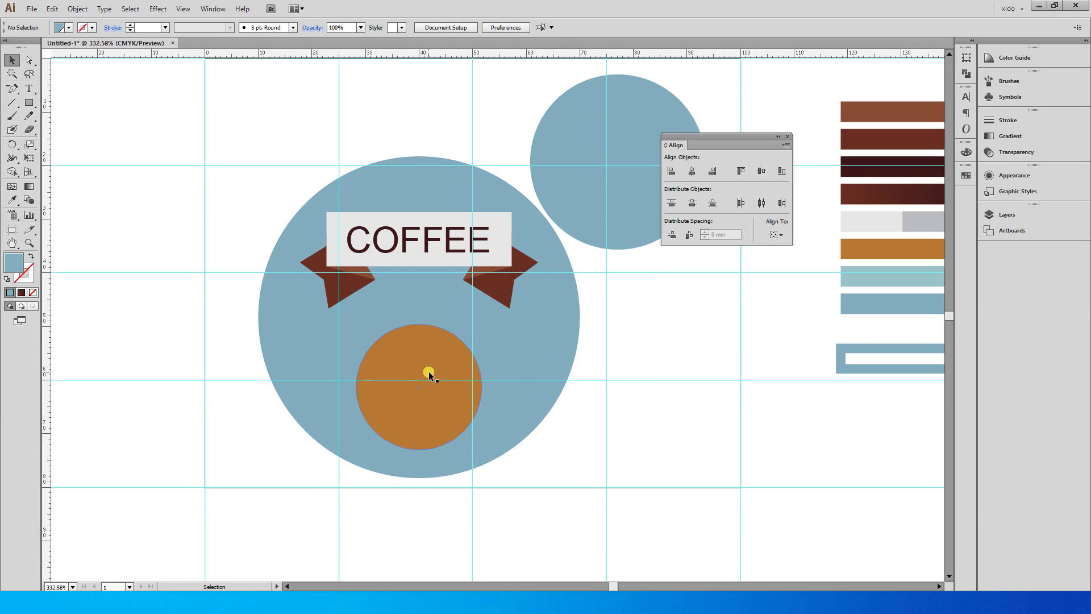
pyautogui.click(423, 371)
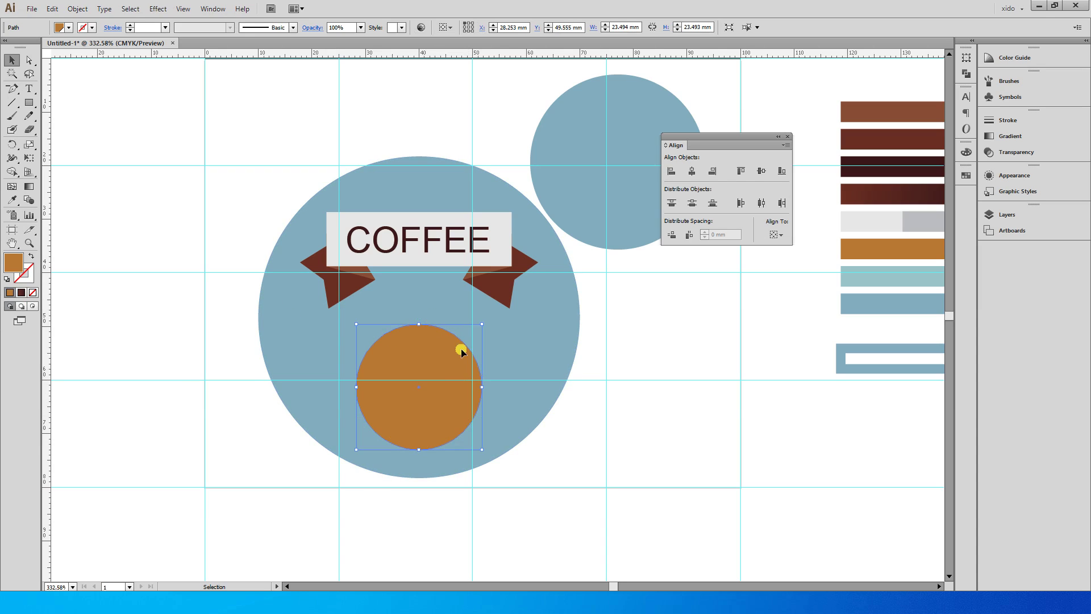
pyautogui.hotkey('alt', 'Tab')
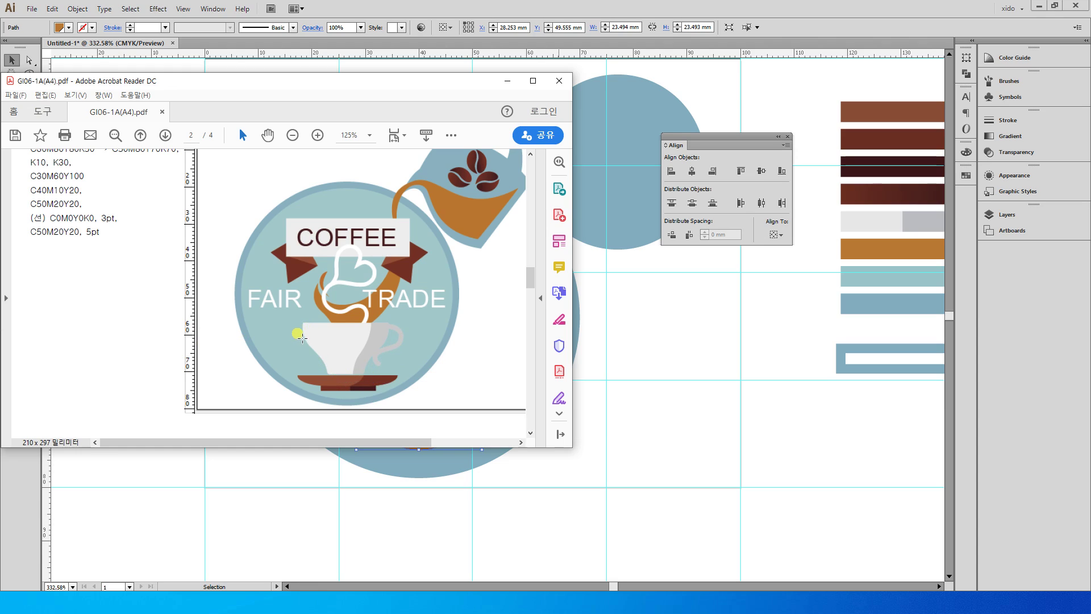
pyautogui.moveTo(472, 80); pyautogui.dragTo(0, 77)
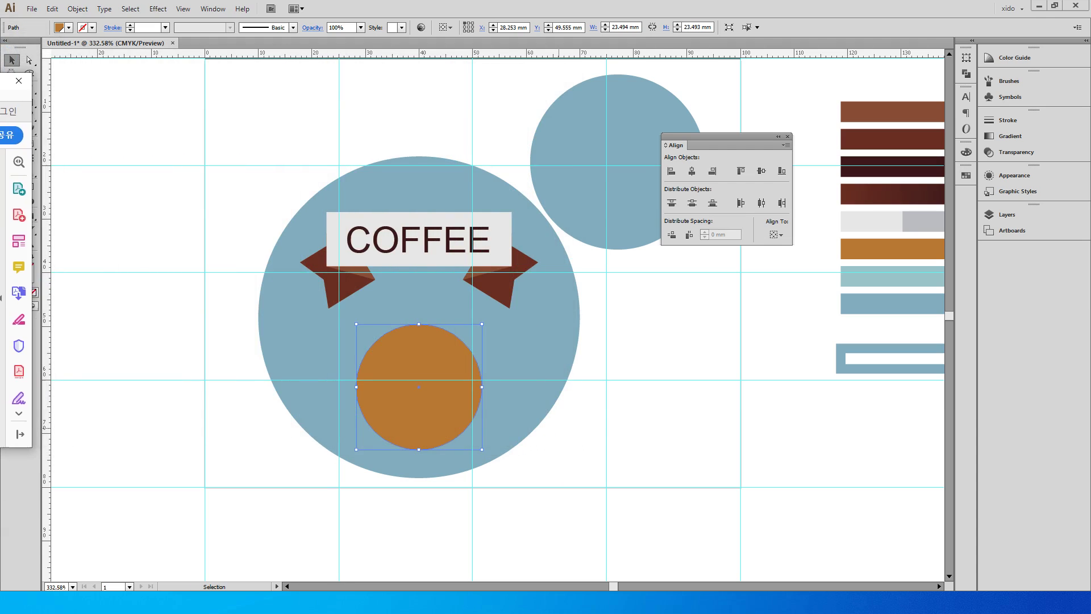
pyautogui.moveTo(239, 346); pyautogui.dragTo(596, 356)
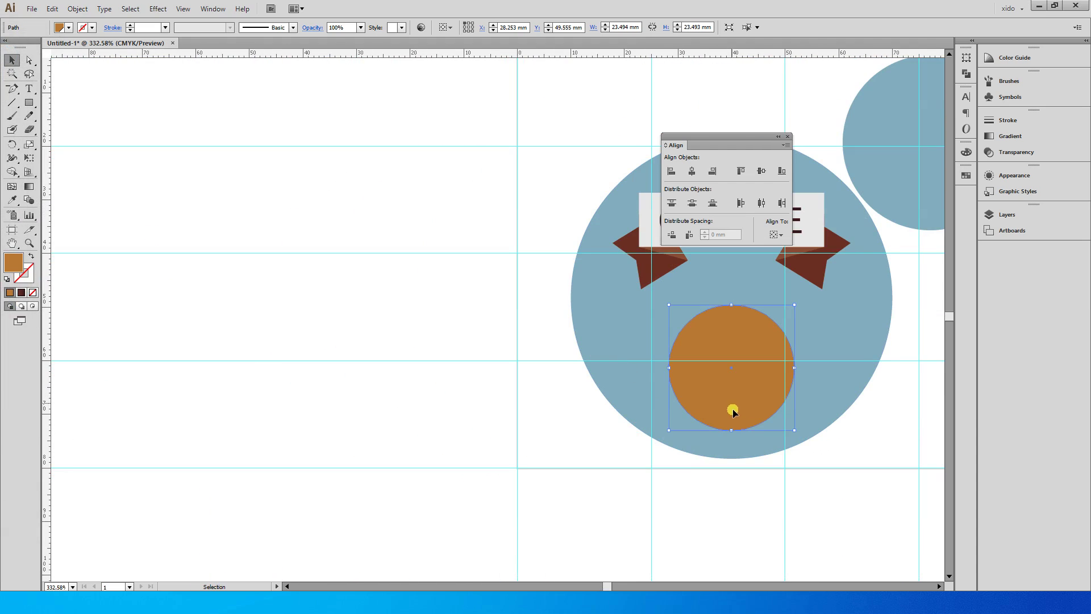
pyautogui.moveTo(757, 409); pyautogui.dragTo(360, 409)
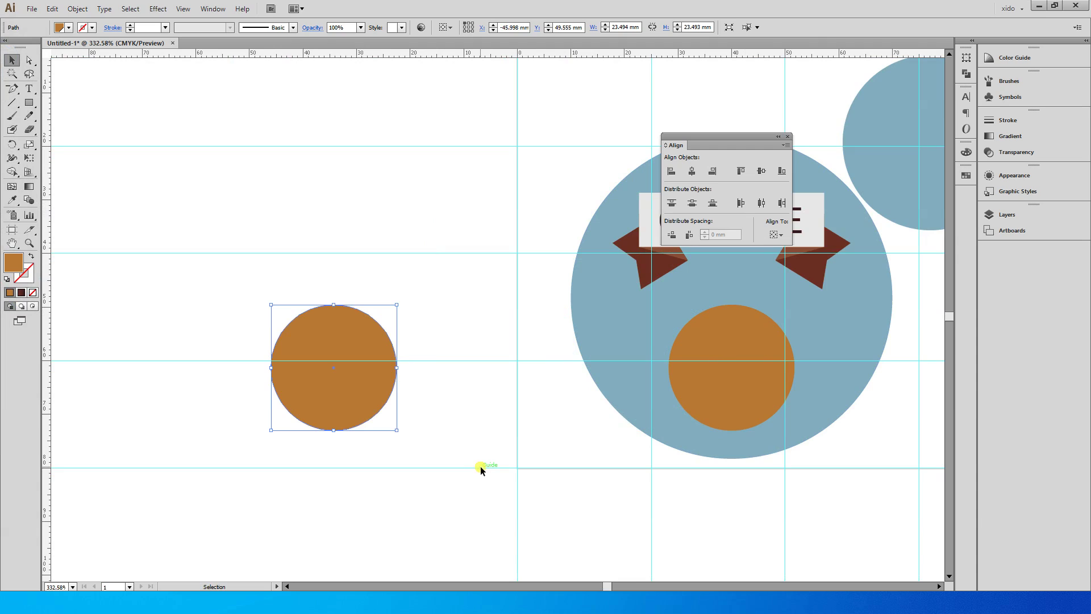
pyautogui.moveTo(102, 237); pyautogui.dragTo(492, 401)
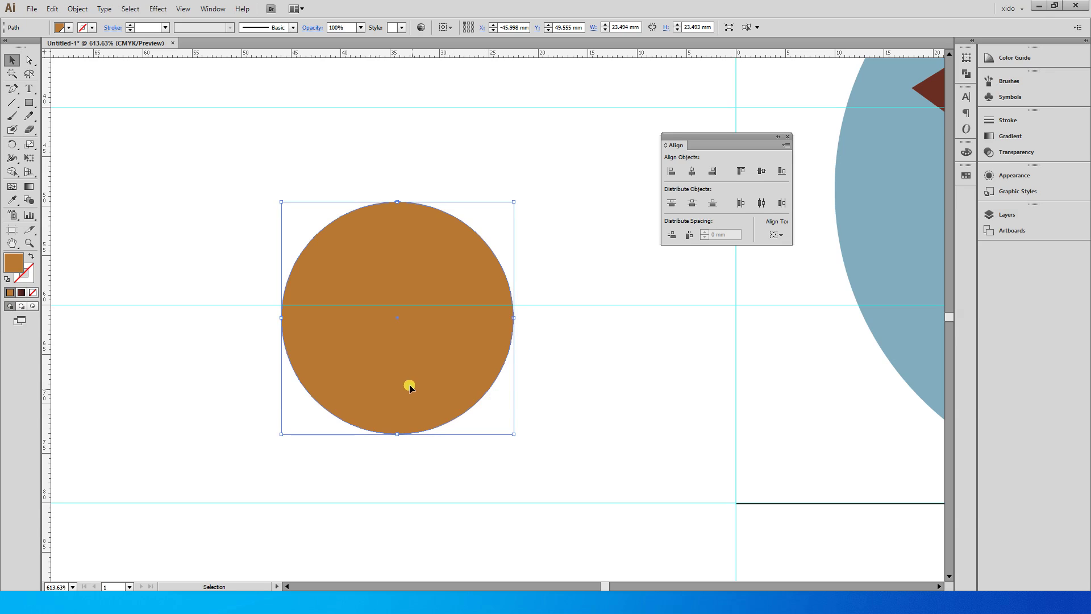
pyautogui.click(175, 149)
# Draw two horizontal lines with the default black stroke across the circle copy, about 36 mm and 39 mm long, and move both towards its bottom
pyautogui.click(11, 102)
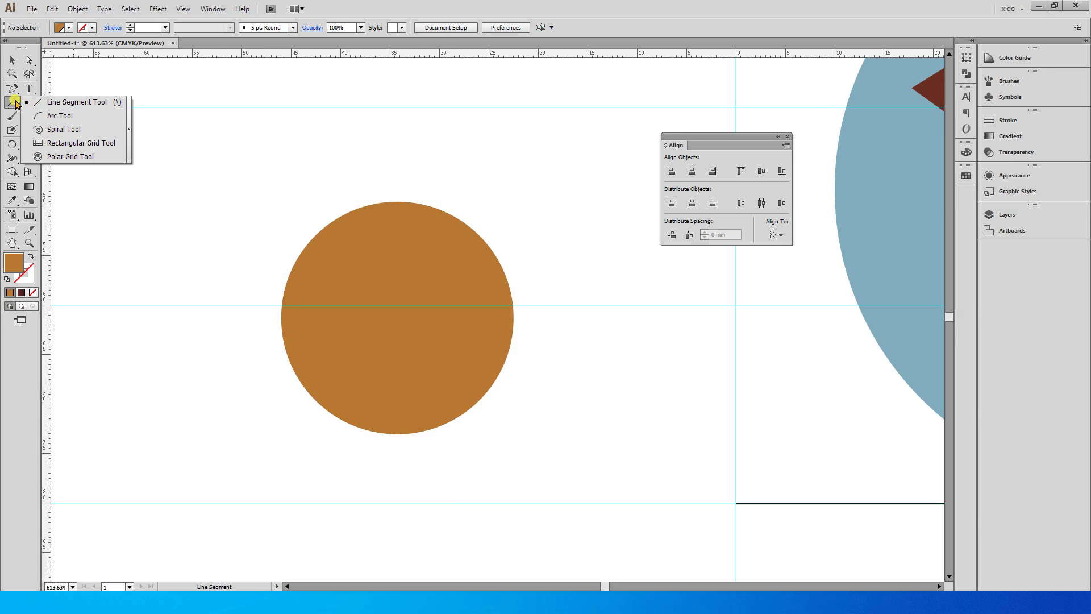
pyautogui.moveTo(212, 383); pyautogui.dragTo(570, 447)
pyautogui.press('d')
pyautogui.moveTo(220, 342); pyautogui.dragTo(604, 394)
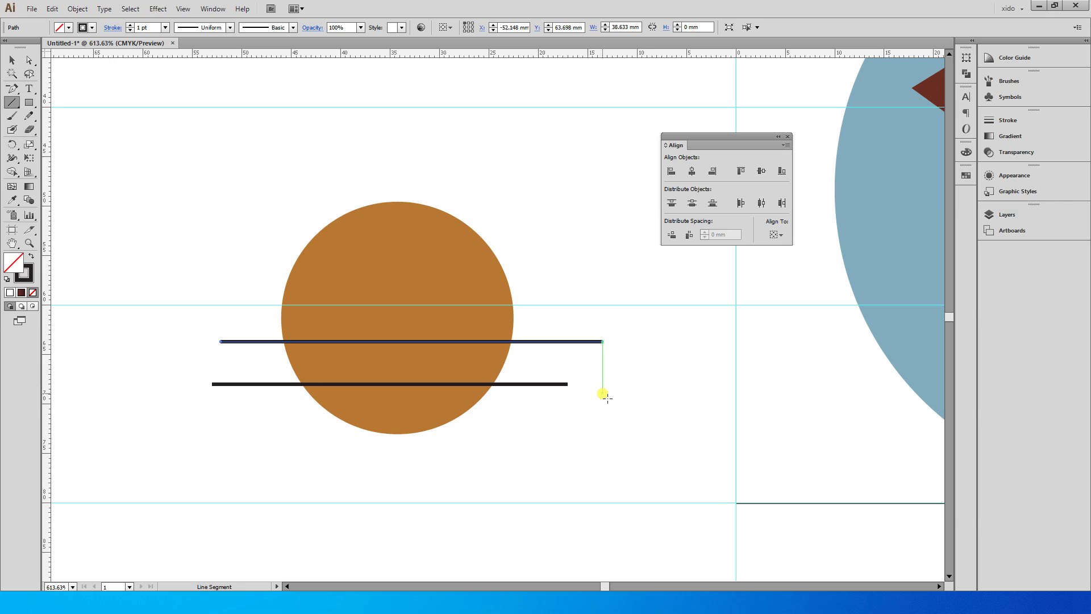
pyautogui.press('v')
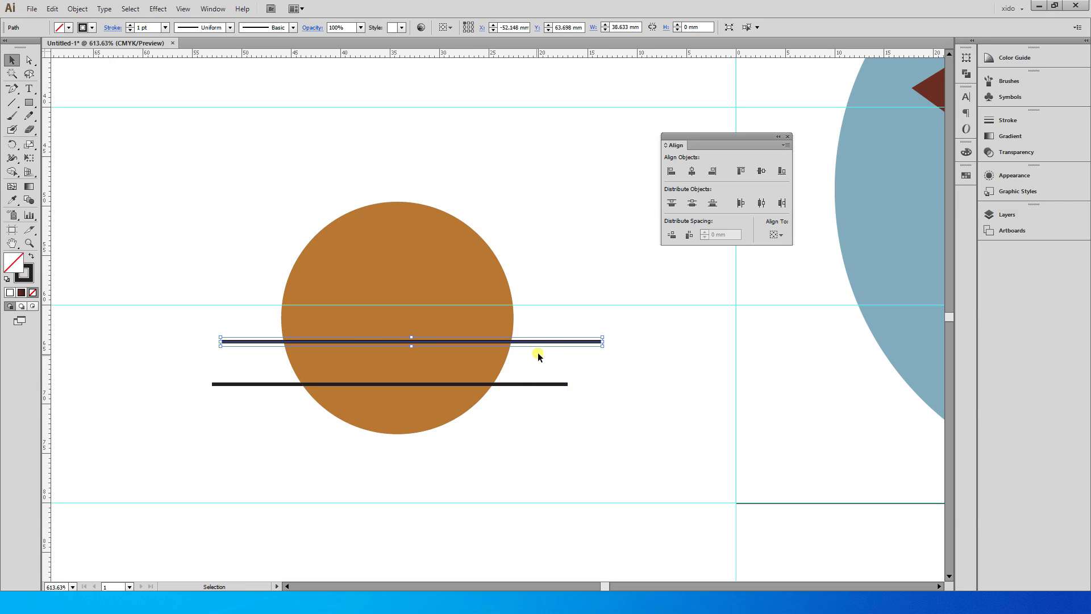
pyautogui.moveTo(541, 344); pyautogui.dragTo(538, 411)
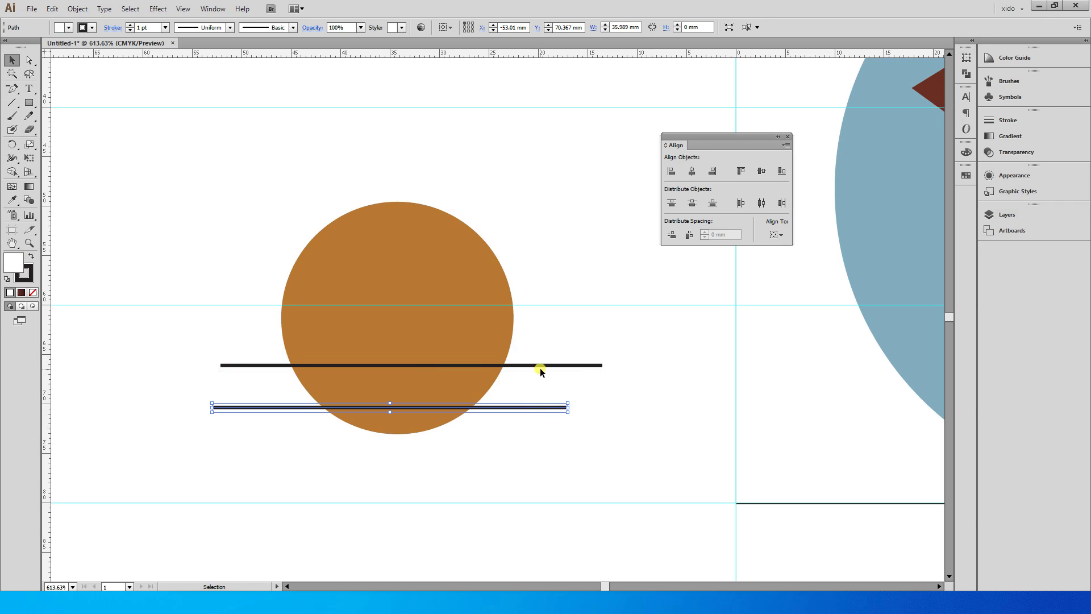
pyautogui.moveTo(539, 367); pyautogui.dragTo(541, 388)
pyautogui.click(600, 473)
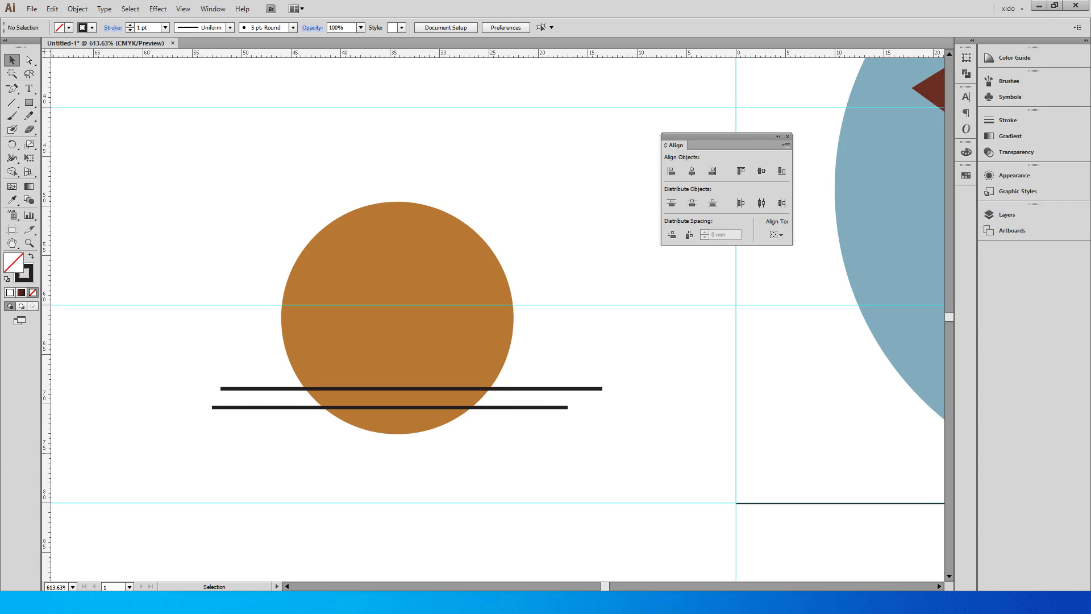
# Draw a rectangle about 14.9 by 3.9 mm between the lower line's crossings with the circle, and delete that line
pyautogui.moveTo(0, 86); pyautogui.dragTo(0, 94)
pyautogui.click(29, 102)
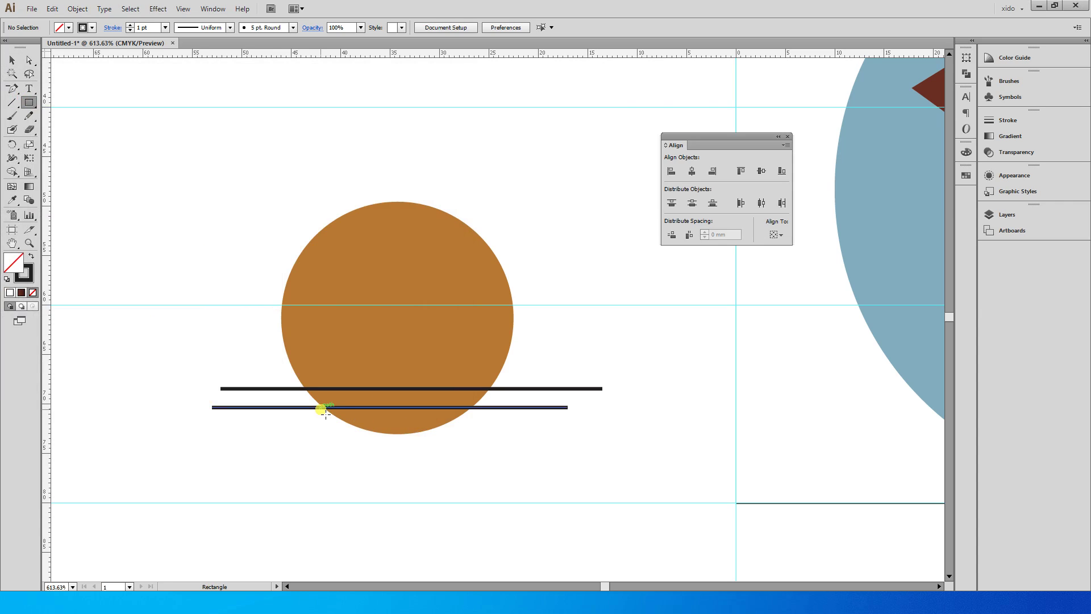
pyautogui.moveTo(324, 408); pyautogui.dragTo(471, 446)
pyautogui.press('v')
pyautogui.click(537, 407)
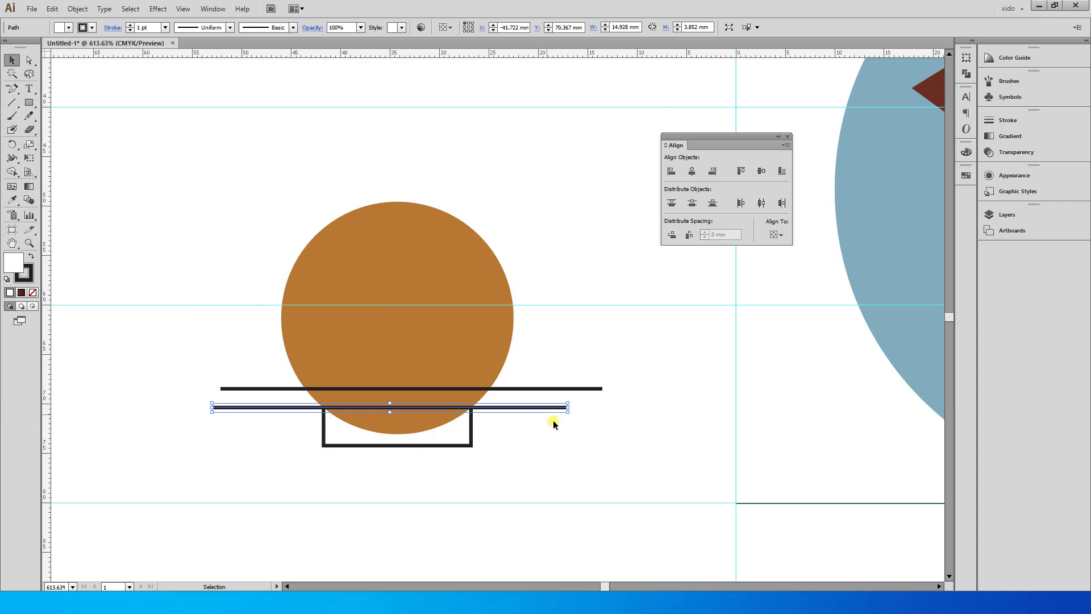
pyautogui.press('Delete')
# Widen the rectangle symmetrically to about 17.6 mm and move the remaining line slightly up
pyautogui.click(473, 430)
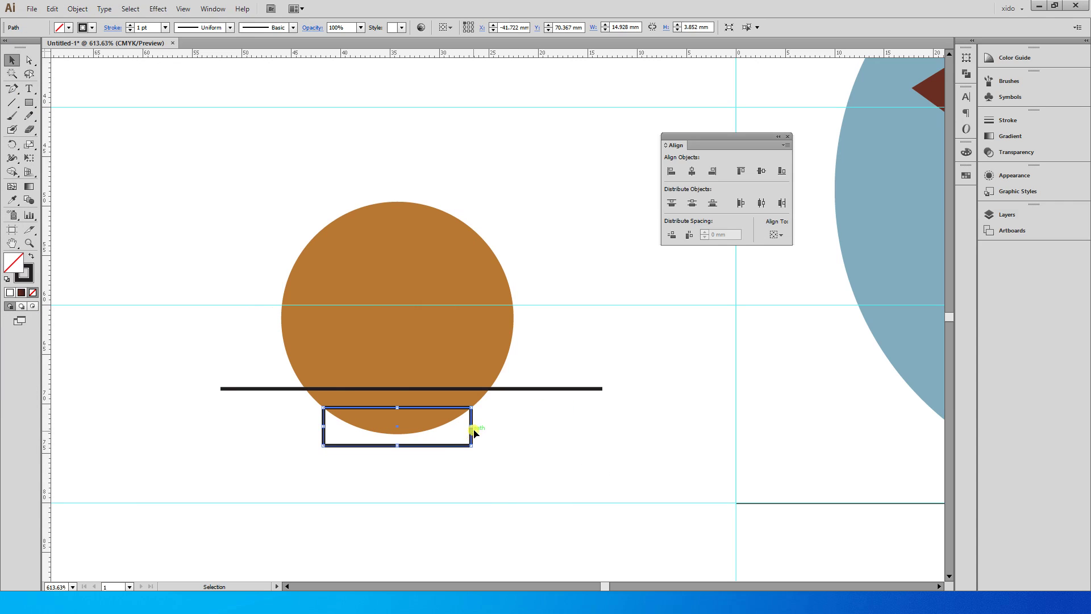
pyautogui.moveTo(476, 430); pyautogui.dragTo(486, 431)
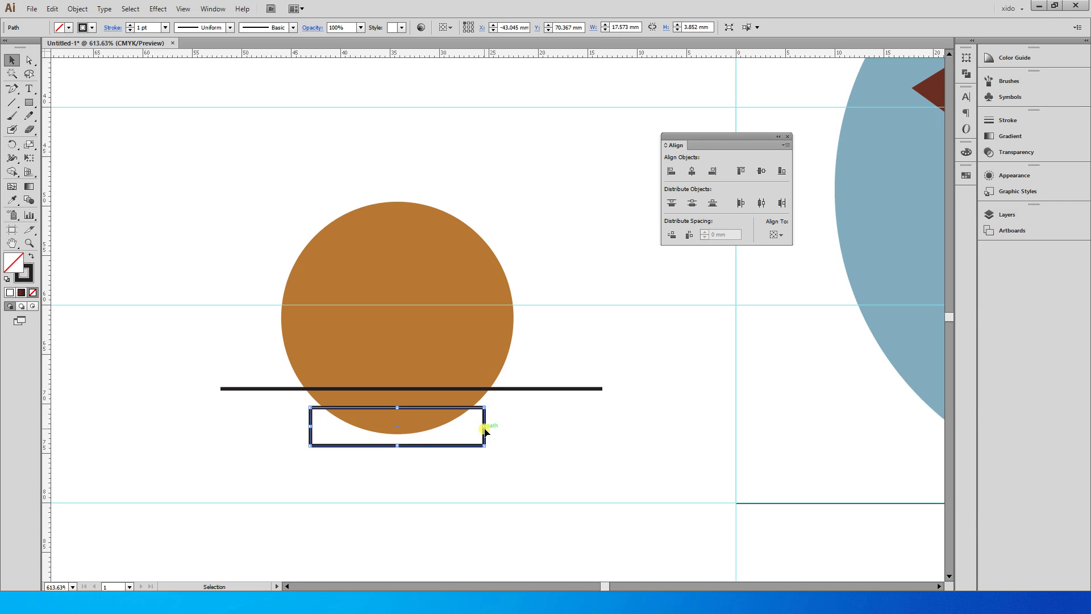
pyautogui.moveTo(558, 388); pyautogui.dragTo(563, 372)
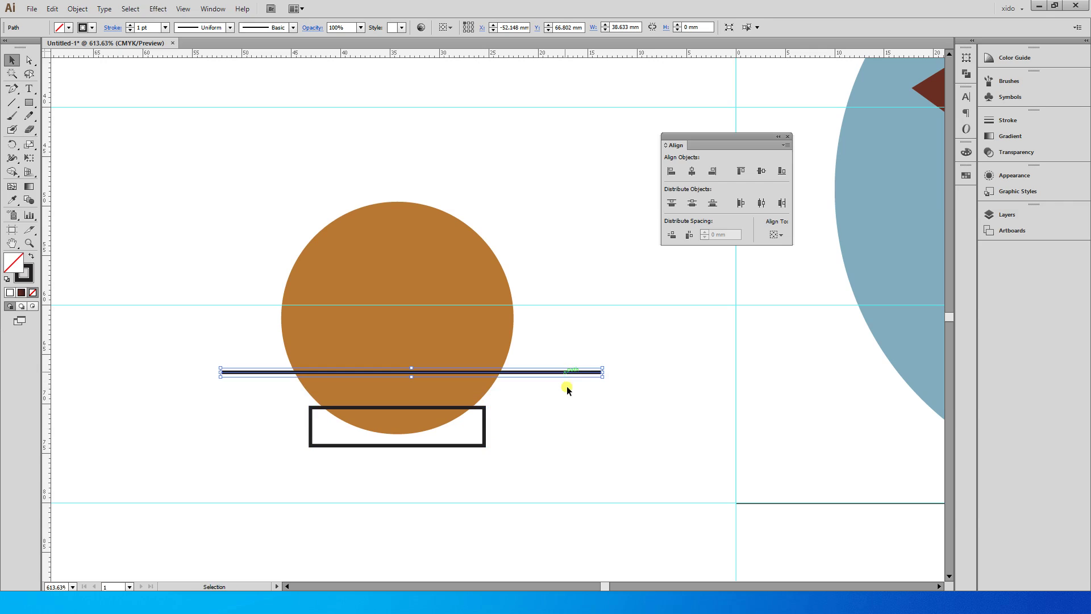
# Try to divide the circle copy with the line and the rectangle, and ungroup the resulting pieces
pyautogui.keyDown('shift'); pyautogui.click(458, 407); pyautogui.keyUp('shift')
pyautogui.keyDown('shift'); pyautogui.click(365, 380); pyautogui.keyUp('shift')
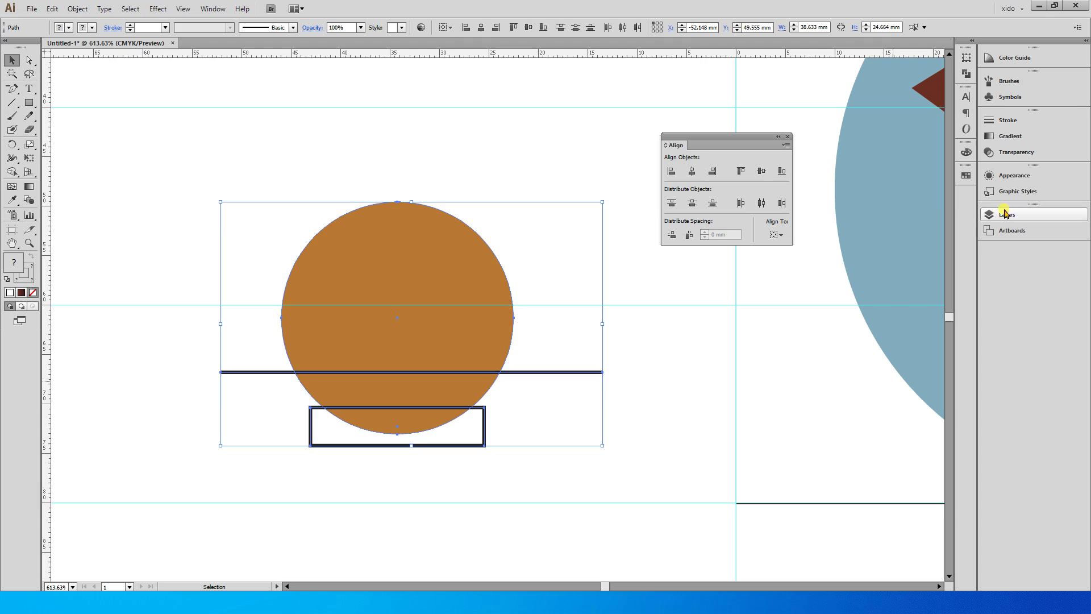
pyautogui.click(965, 75)
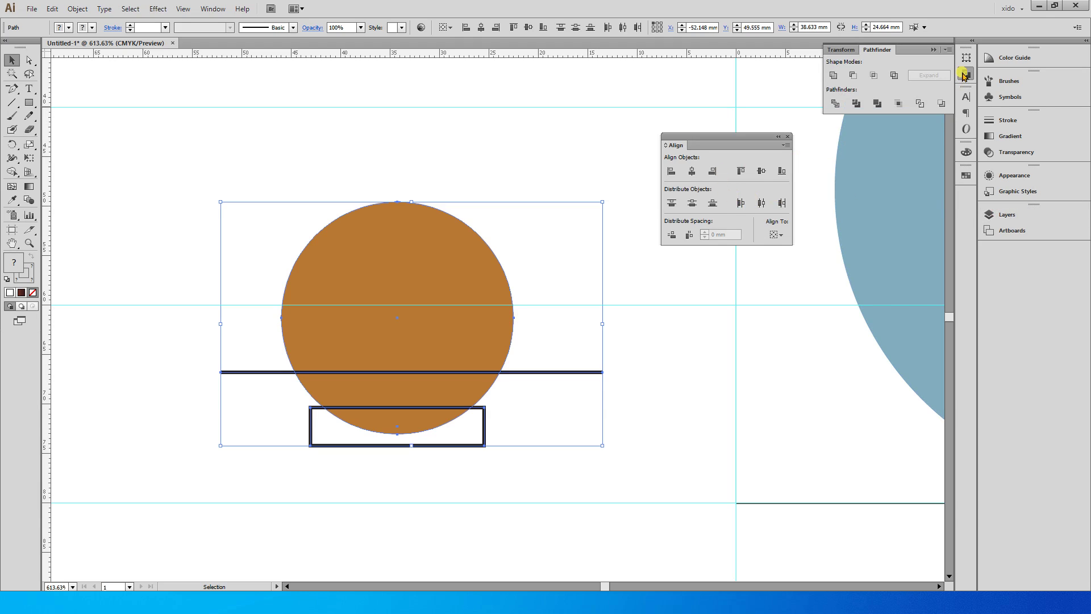
pyautogui.click(834, 103)
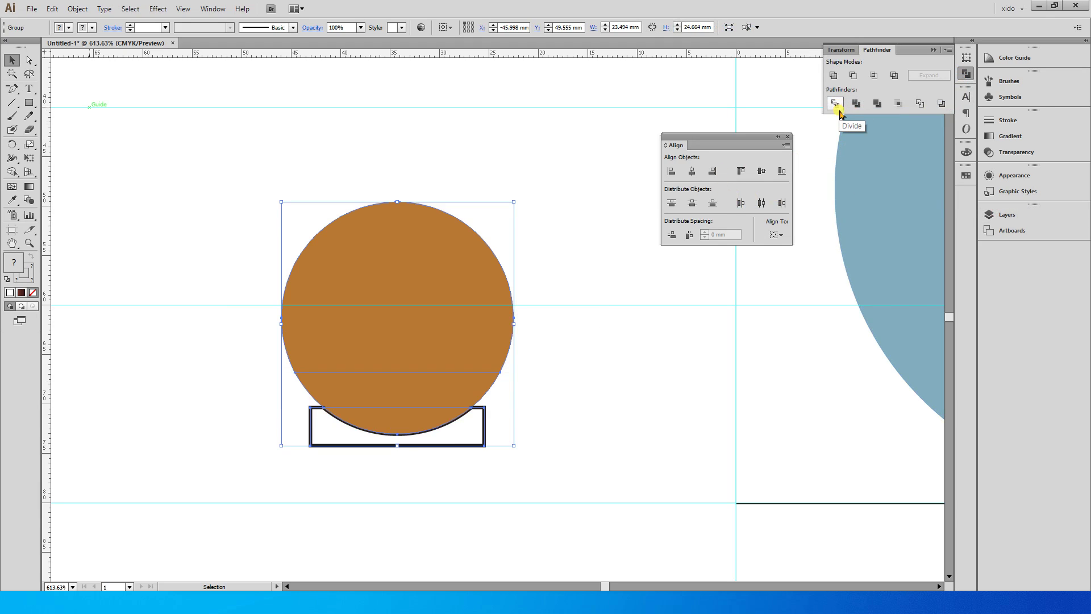
pyautogui.press('ctrl')
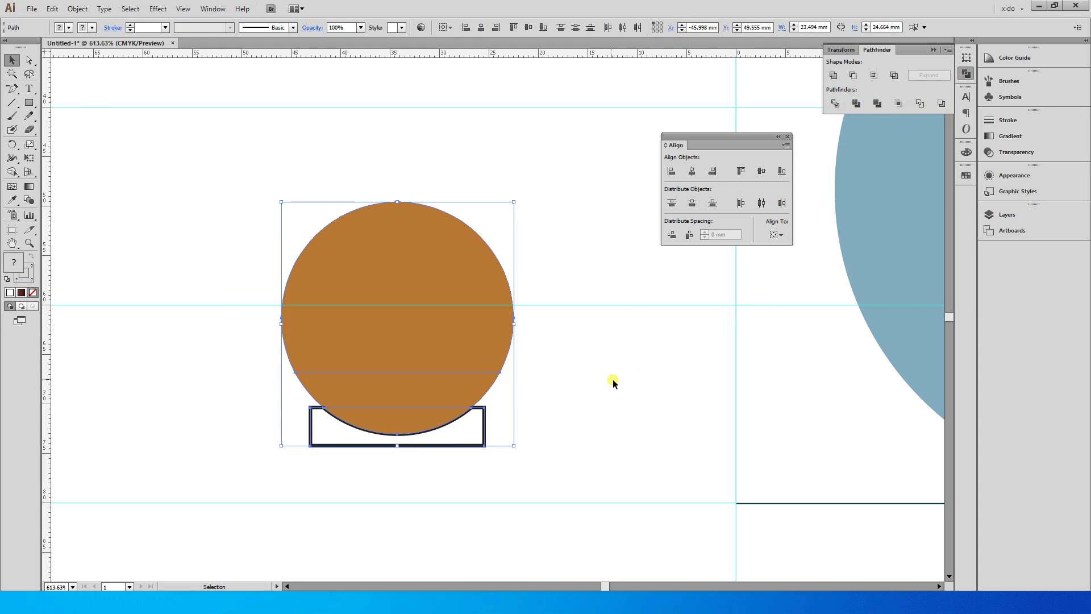
# Try to shape the saucer from the middle slice by moving it clear of the circle and roughly halving its height
pyautogui.click(396, 397)
pyautogui.moveTo(407, 398); pyautogui.dragTo(451, 425)
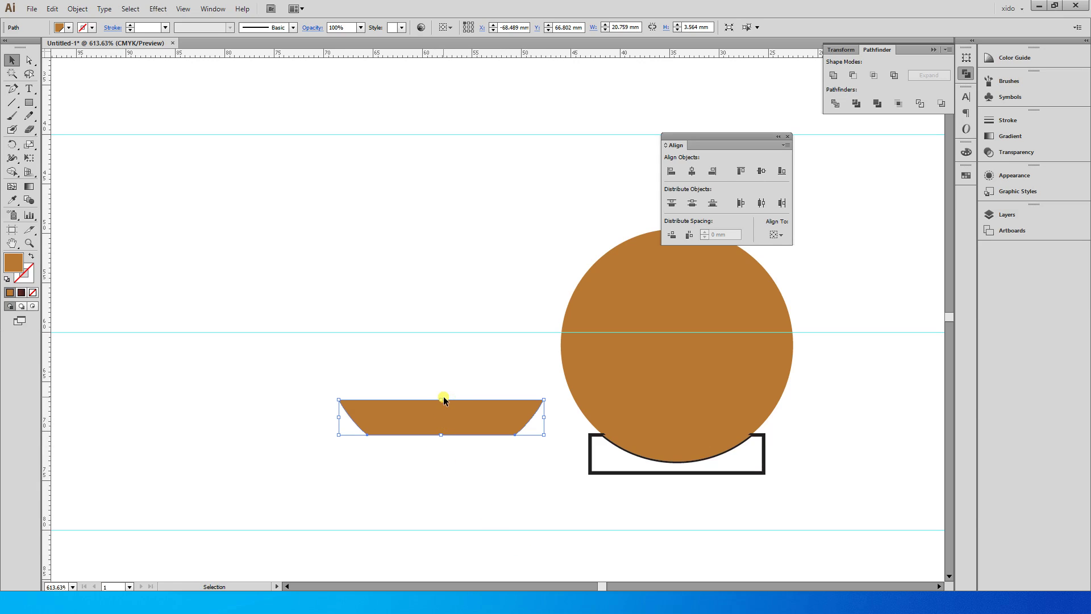
pyautogui.moveTo(444, 402); pyautogui.dragTo(441, 422)
pyautogui.click(479, 455)
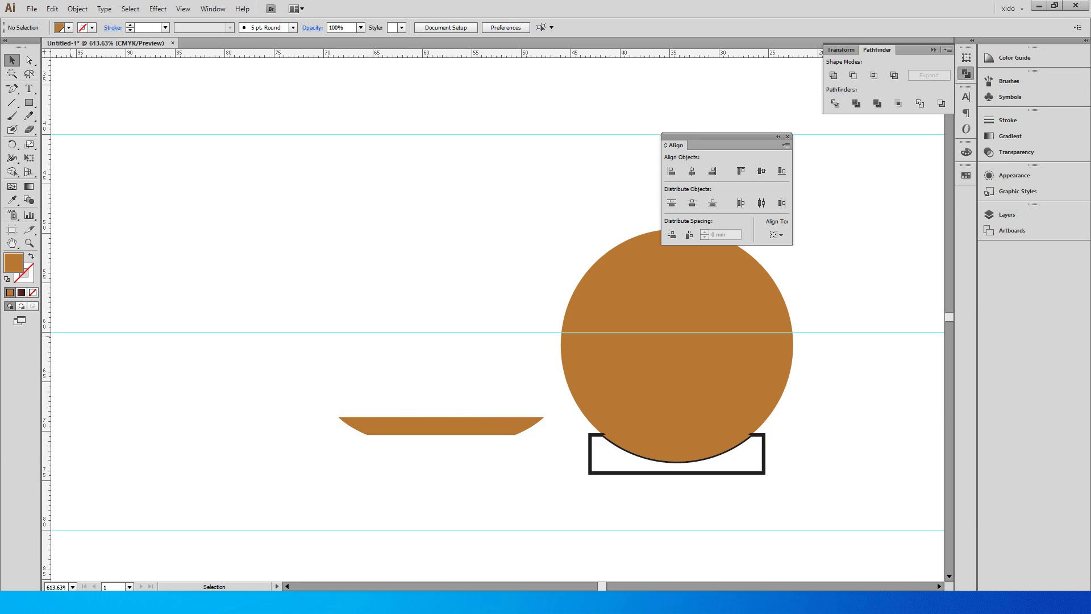
# Compare the slice with the saucer in the reference PDF, and undo the flattening, the move and the division
pyautogui.moveTo(0, 79); pyautogui.dragTo(289, 59)
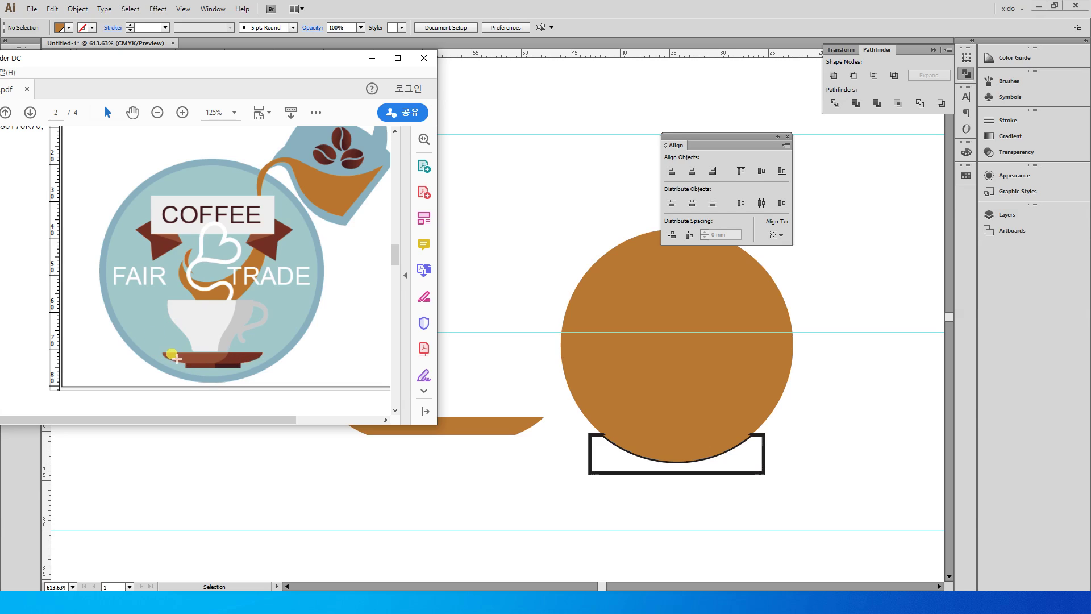
pyautogui.click(236, 47)
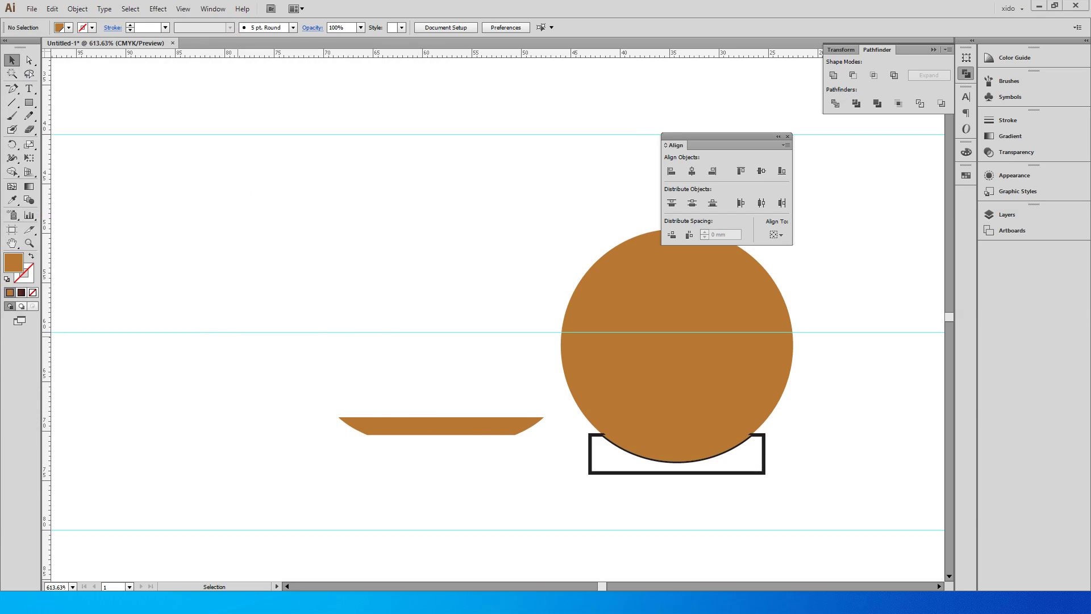
pyautogui.moveTo(624, 428); pyautogui.dragTo(625, 428)
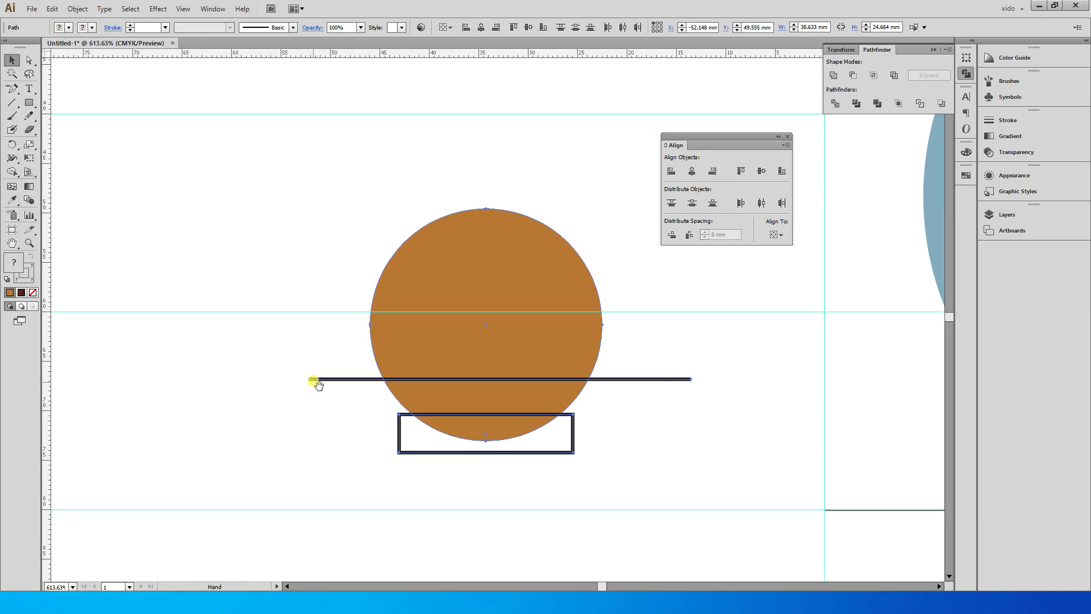
# Flatten the circle copy into an ellipse about 11 mm high and move the line down to the ellipse's middle
pyautogui.click(487, 352)
pyautogui.moveTo(486, 209); pyautogui.dragTo(467, 335)
pyautogui.click(692, 452)
pyautogui.moveTo(661, 380); pyautogui.dragTo(660, 391)
# Widen the rectangle symmetrically to about 29 mm and move it down near the ellipse's bottom edge
pyautogui.click(573, 433)
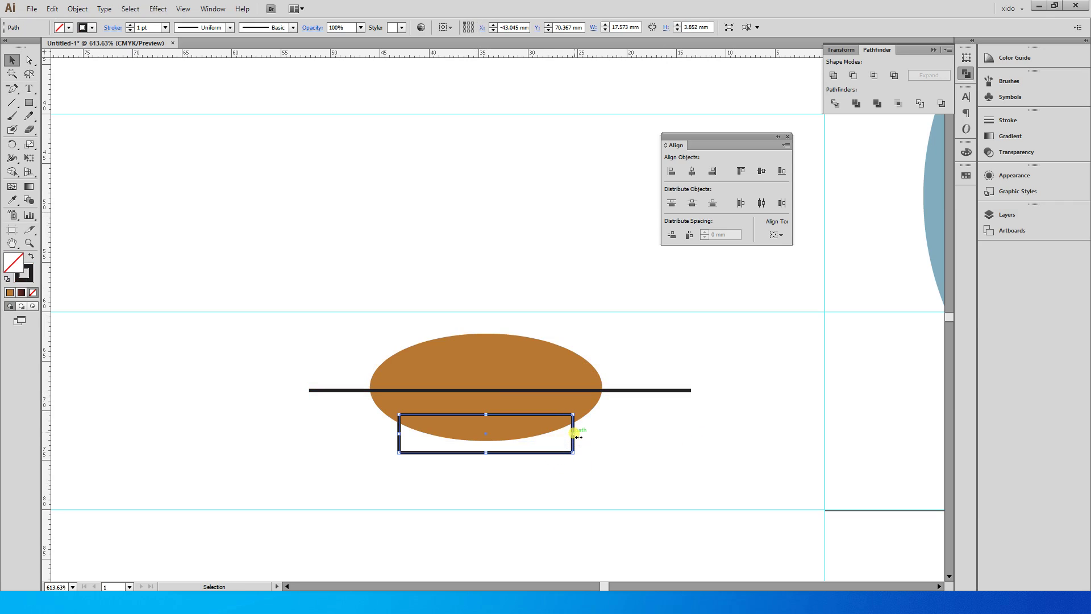
pyautogui.moveTo(573, 433); pyautogui.dragTo(616, 431)
pyautogui.click(701, 438)
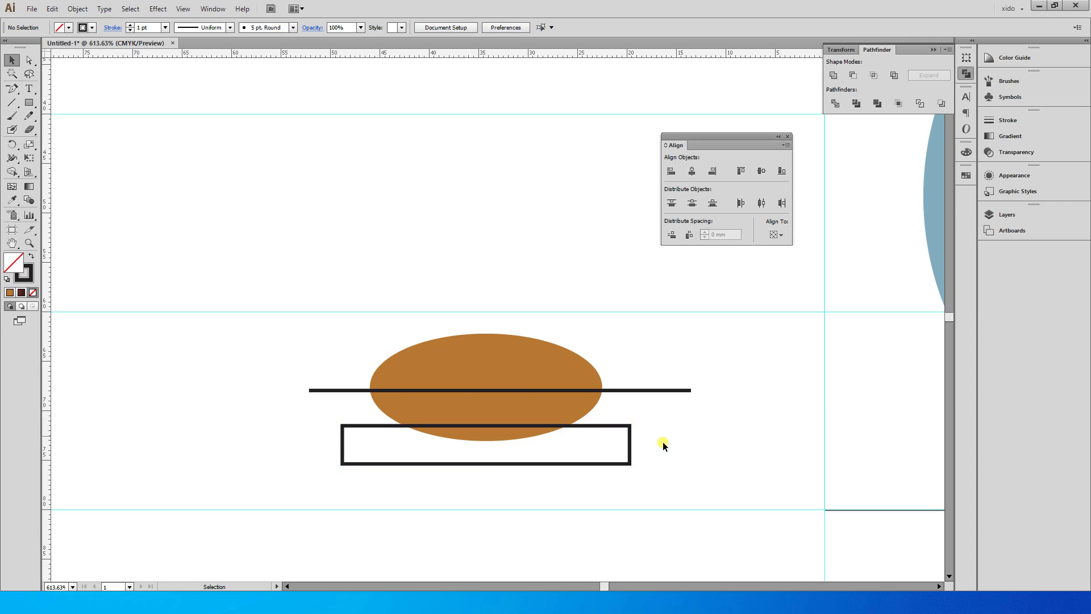
pyautogui.moveTo(593, 429); pyautogui.dragTo(595, 437)
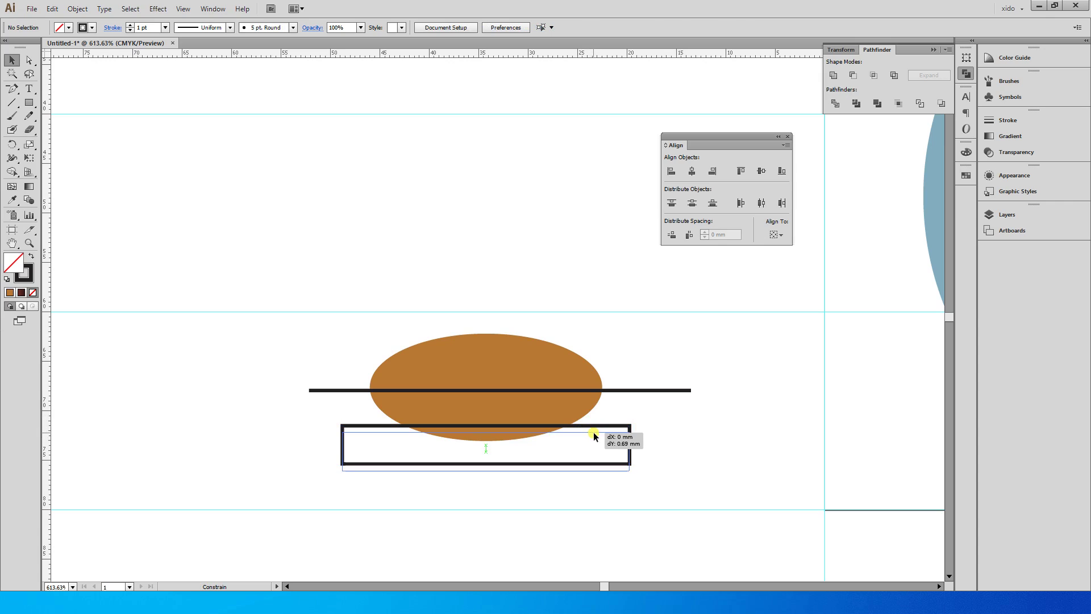
# Raise the ellipse's bottom anchor point to the rectangle's top edge, and move the rectangle up to overlap the ellipse slightly
pyautogui.click(527, 404)
pyautogui.press('a')
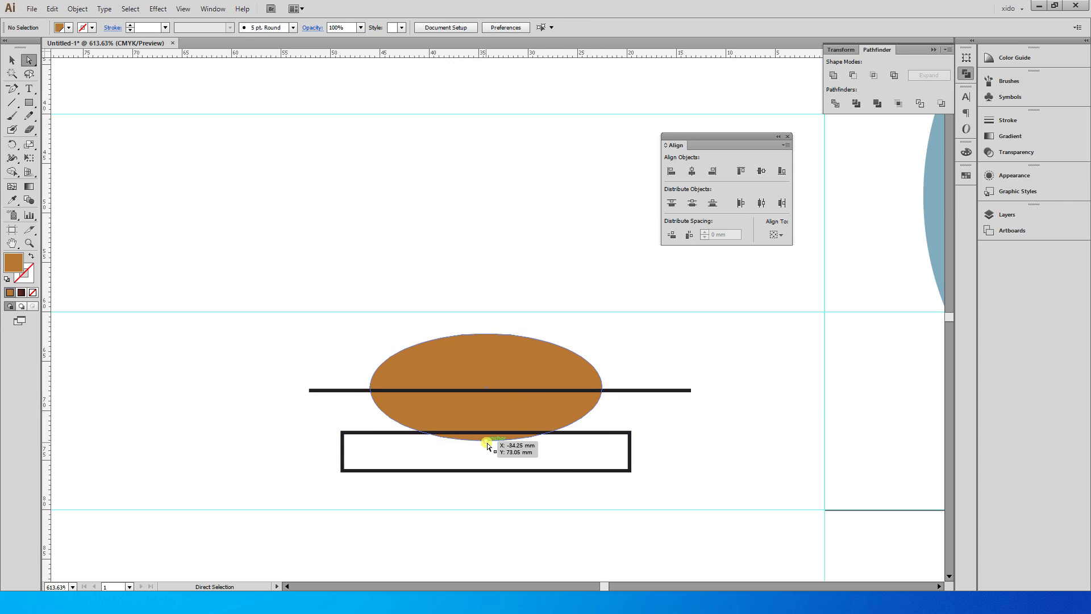
pyautogui.click(486, 441)
pyautogui.moveTo(487, 442); pyautogui.dragTo(487, 434)
pyautogui.press('v')
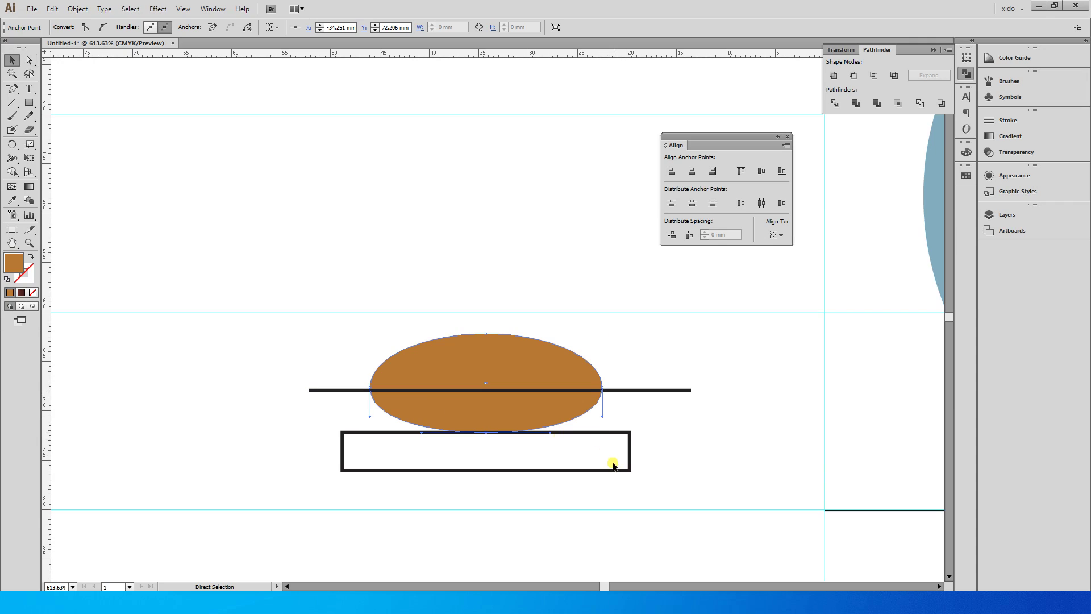
pyautogui.click(614, 441)
pyautogui.moveTo(612, 434); pyautogui.dragTo(620, 424)
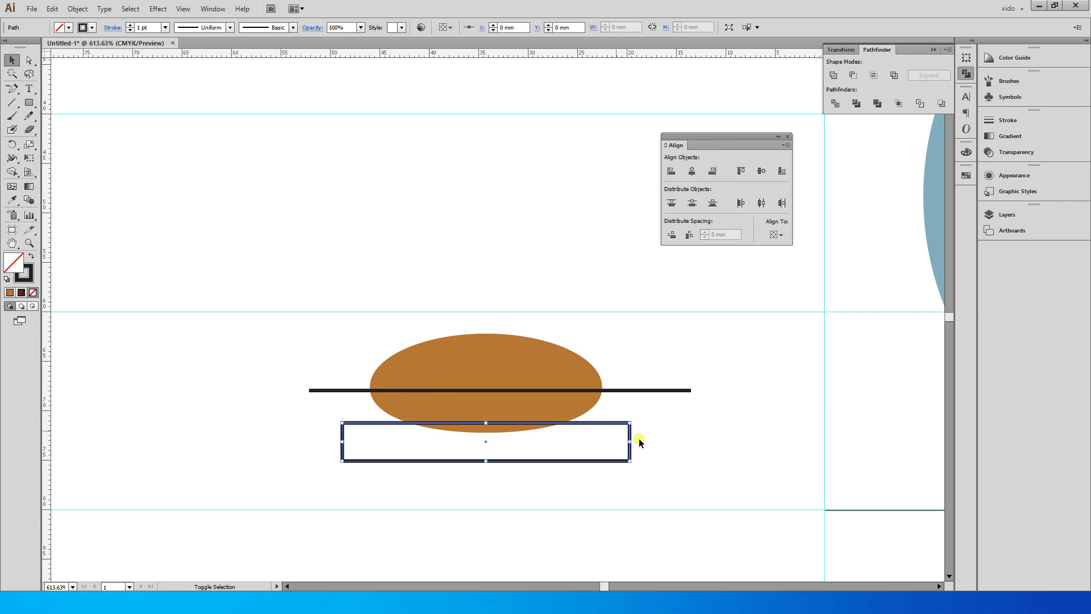
# Try to divide the ellipse with the rectangle alone, and undo the division
pyautogui.keyDown('shift'); pyautogui.click(539, 408); pyautogui.keyUp('shift')
pyautogui.click(834, 103)
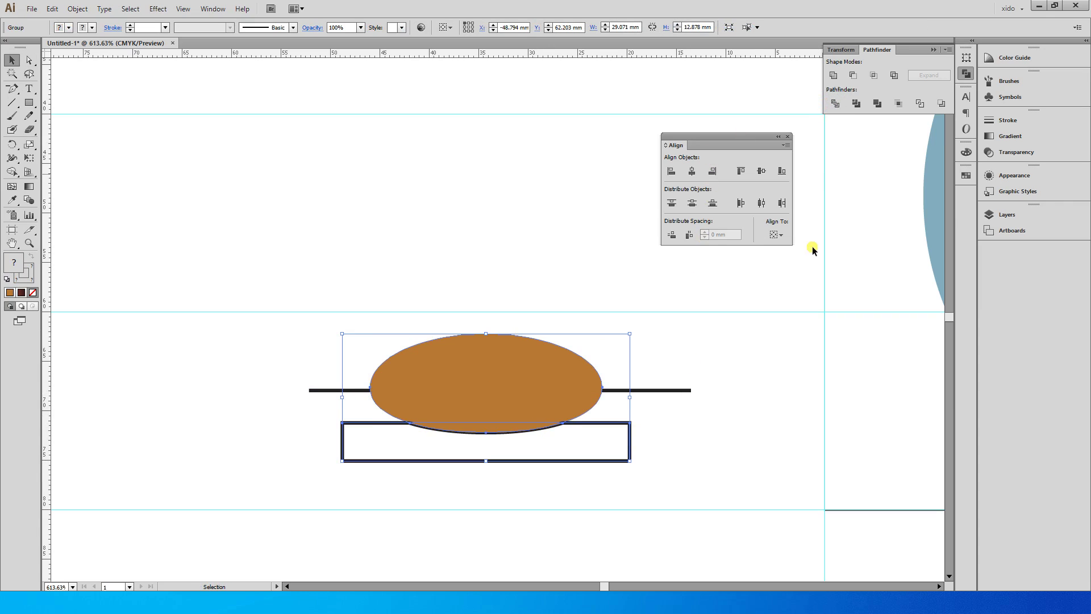
pyautogui.click(733, 437)
pyautogui.hotkey('ctrl', 'z')
# Divide the ellipse with both the line and the rectangle, ungroup the pieces, and move the middle slice clear above the rest
pyautogui.moveTo(710, 504); pyautogui.dragTo(497, 358)
pyautogui.click(834, 103)
pyautogui.click(654, 492)
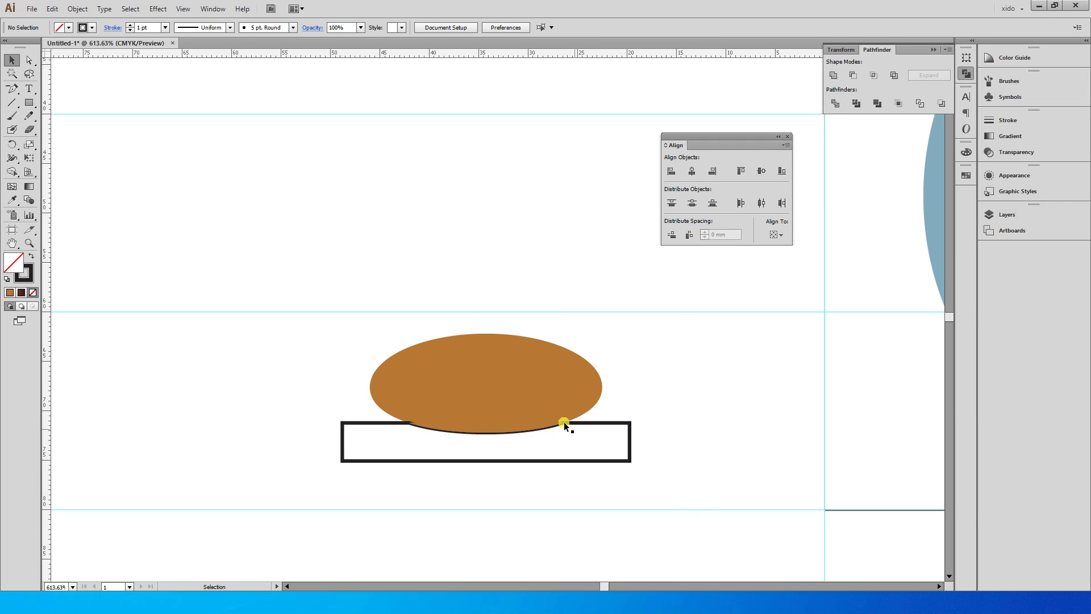
pyautogui.moveTo(536, 409); pyautogui.dragTo(519, 202)
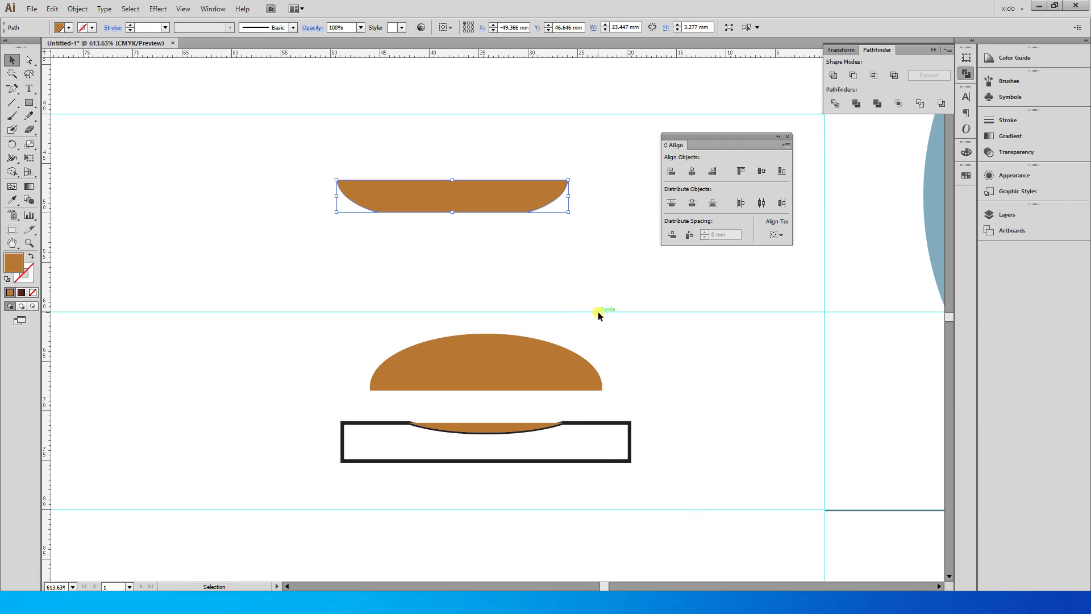
# Narrow the separated slice's flat bottom edge symmetrically by scaling its two bottom anchor points inward
pyautogui.click(597, 264)
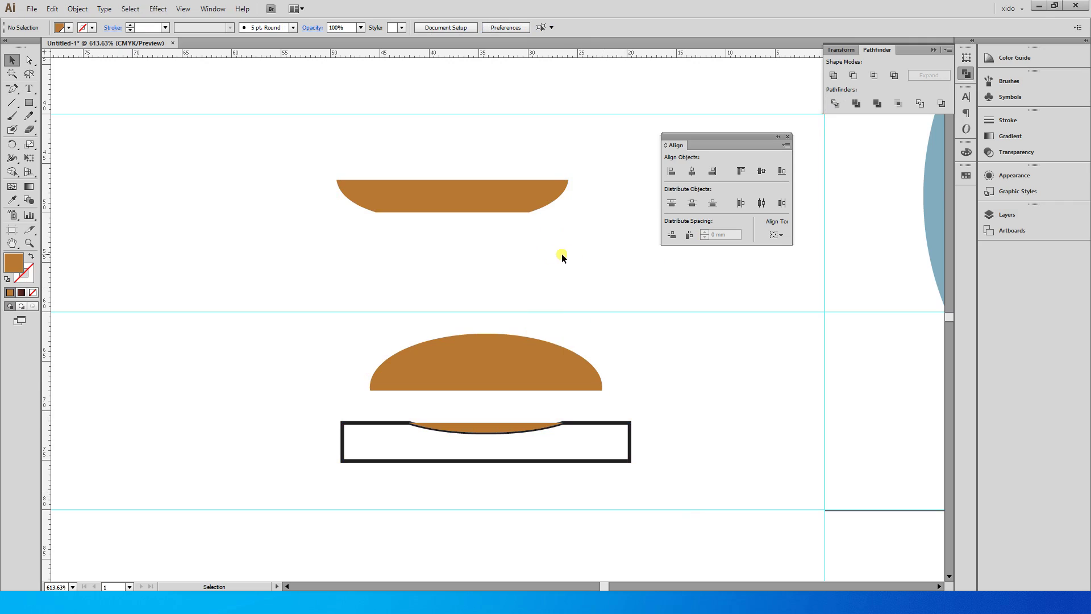
pyautogui.moveTo(267, 135); pyautogui.dragTo(705, 332)
pyautogui.scroll(1, 697, 331)
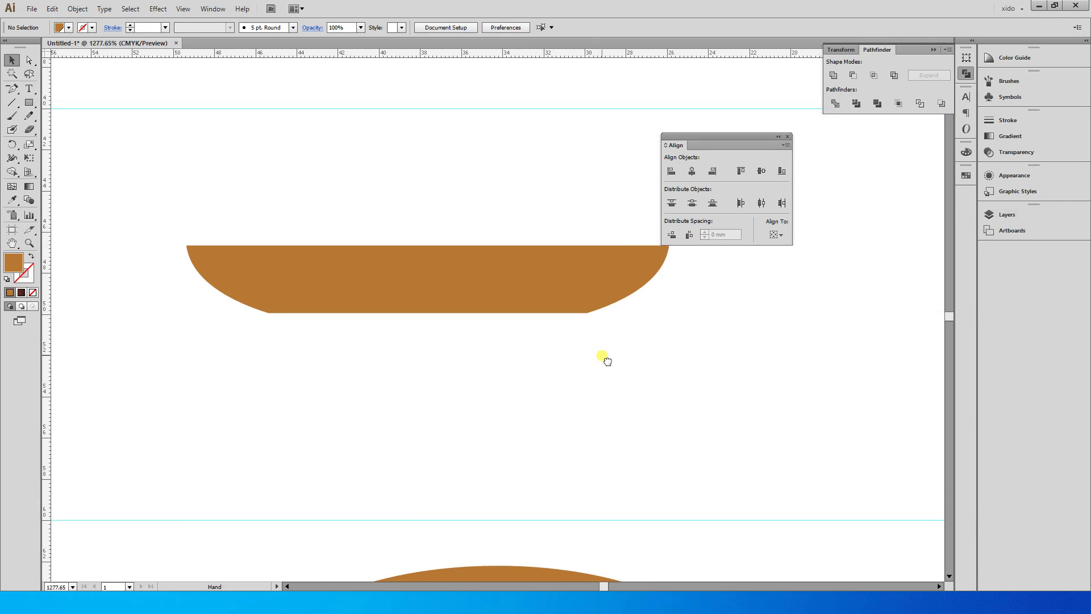
pyautogui.press('a')
pyautogui.moveTo(637, 378); pyautogui.dragTo(250, 310)
pyautogui.press('s')
pyautogui.moveTo(804, 372); pyautogui.dragTo(764, 370)
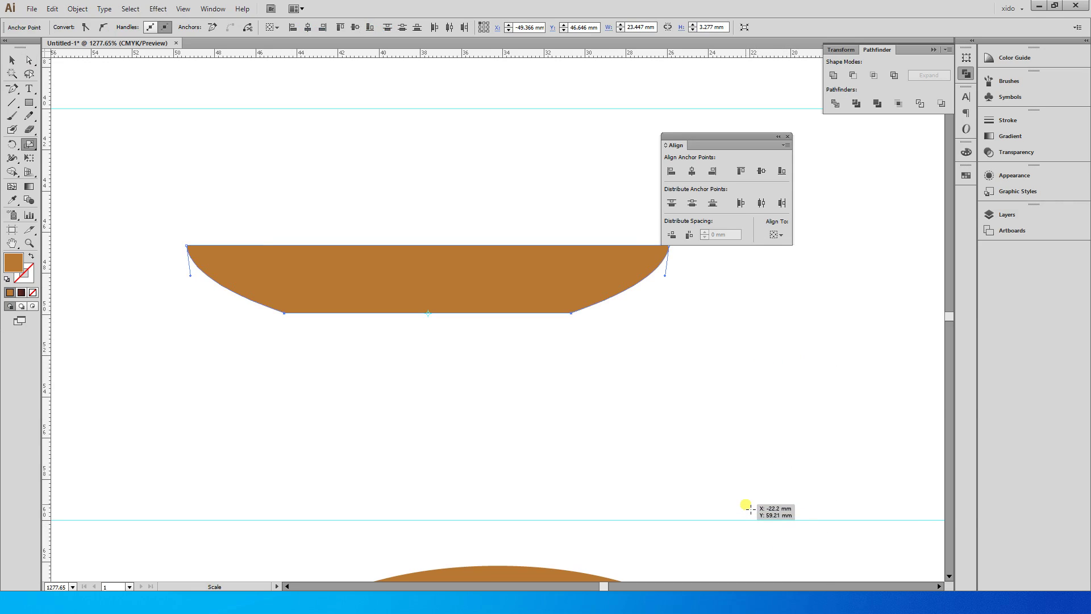
pyautogui.press('a')
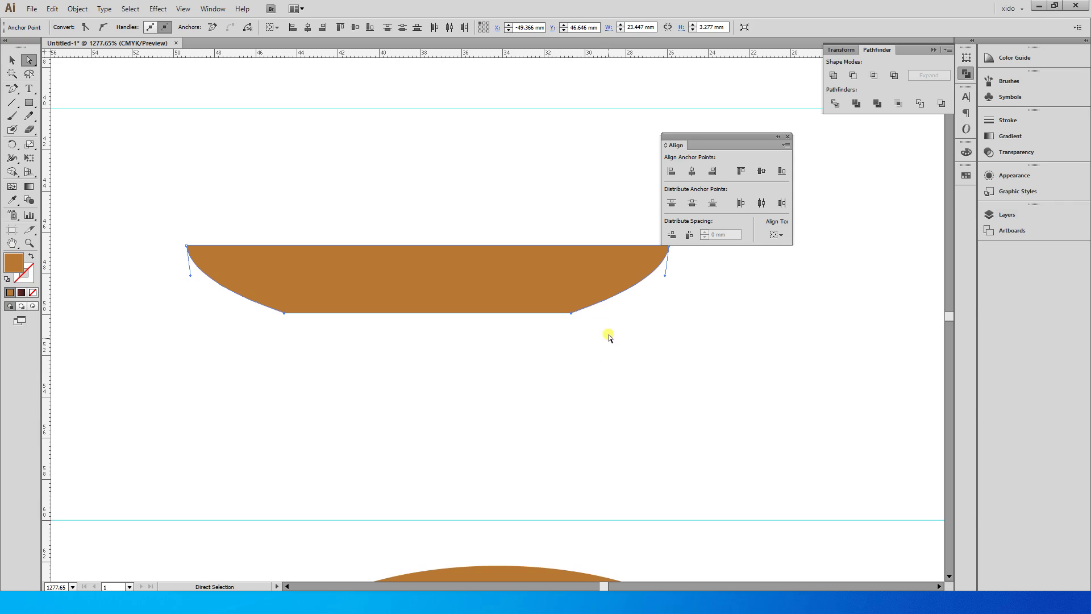
pyautogui.moveTo(204, 297); pyautogui.dragTo(425, 285)
pyautogui.moveTo(636, 297); pyautogui.dragTo(641, 299)
pyautogui.press('v')
pyautogui.click(619, 351)
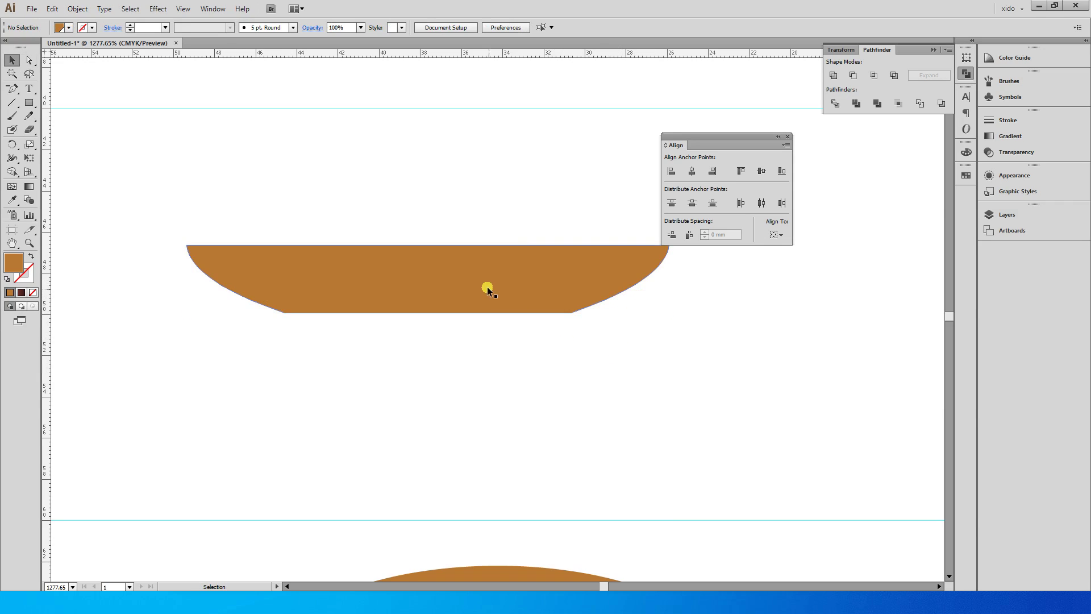
# Duplicate the slice vertically so one copy sits directly above the other with a clear gap between them
pyautogui.scroll(3, 560, 338)
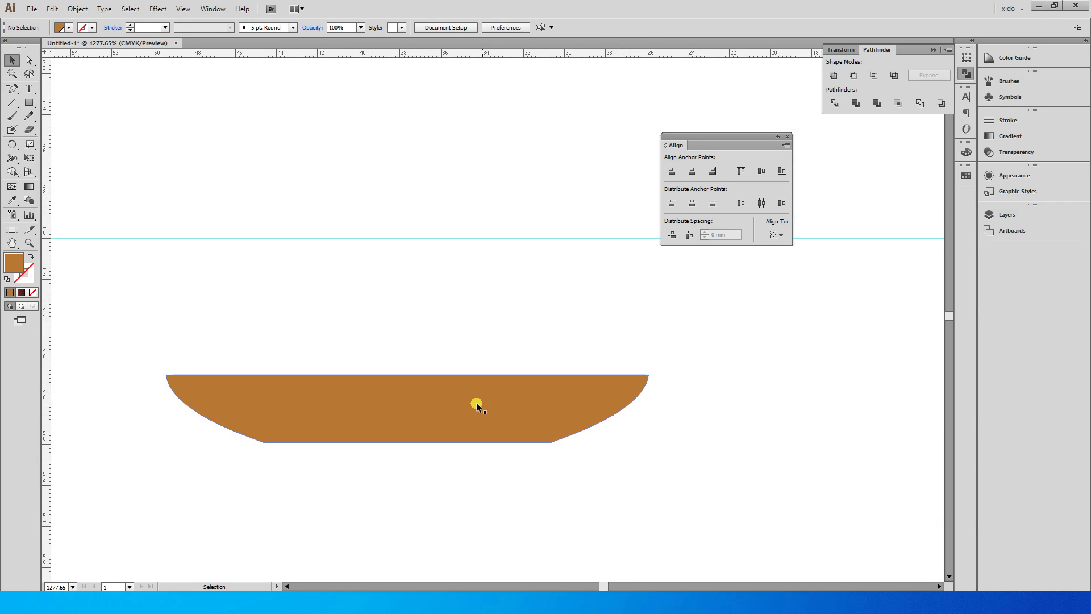
pyautogui.moveTo(476, 402); pyautogui.dragTo(486, 326)
pyautogui.moveTo(503, 418); pyautogui.dragTo(500, 504)
pyautogui.click(515, 474)
# Stretch the upper slice to about 12.6 mm tall and narrow it symmetrically to about 17 mm wide as the cup
pyautogui.press('a')
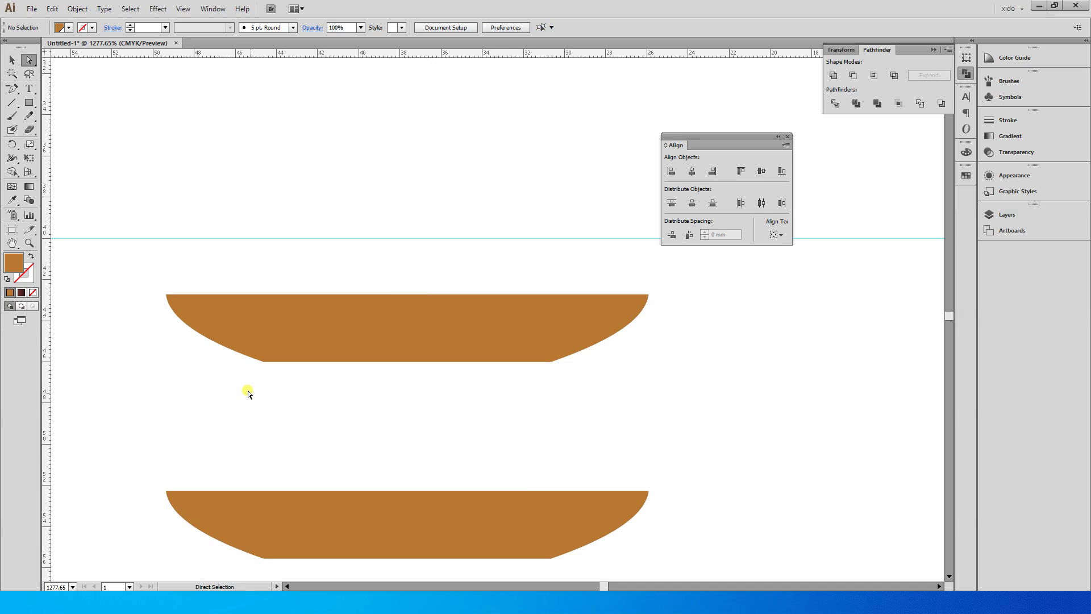
pyautogui.moveTo(224, 329); pyautogui.dragTo(225, 331)
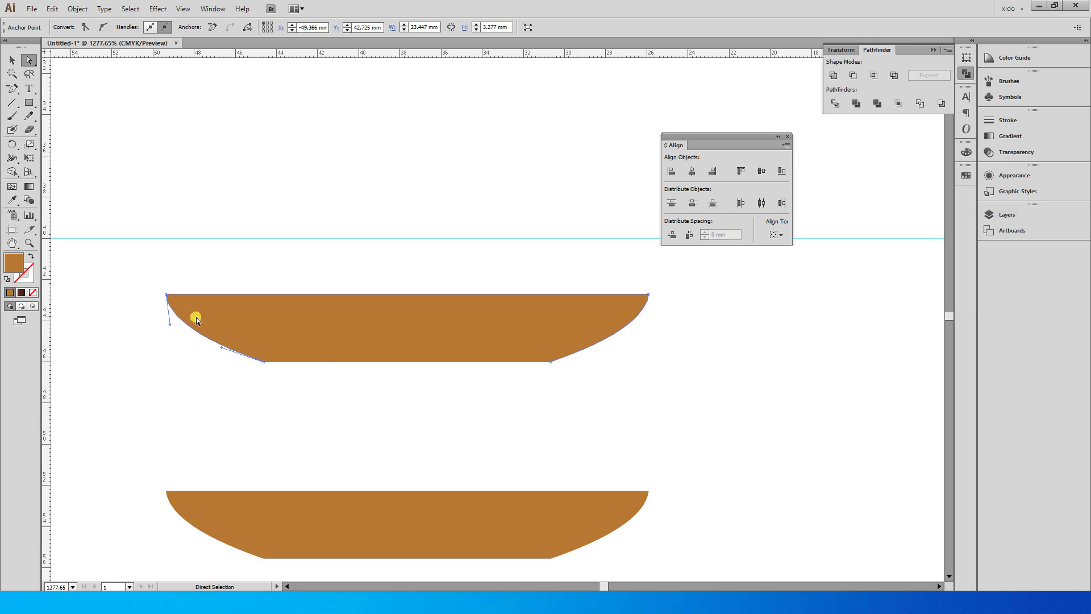
pyautogui.click(516, 438)
pyautogui.press('v')
pyautogui.click(421, 362)
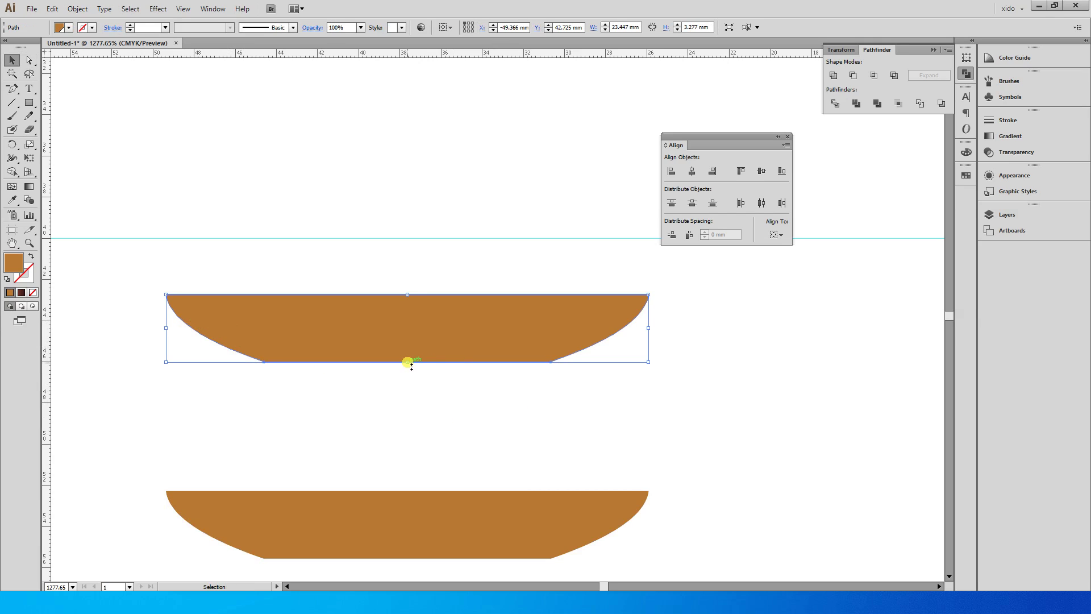
pyautogui.moveTo(407, 362); pyautogui.dragTo(419, 458)
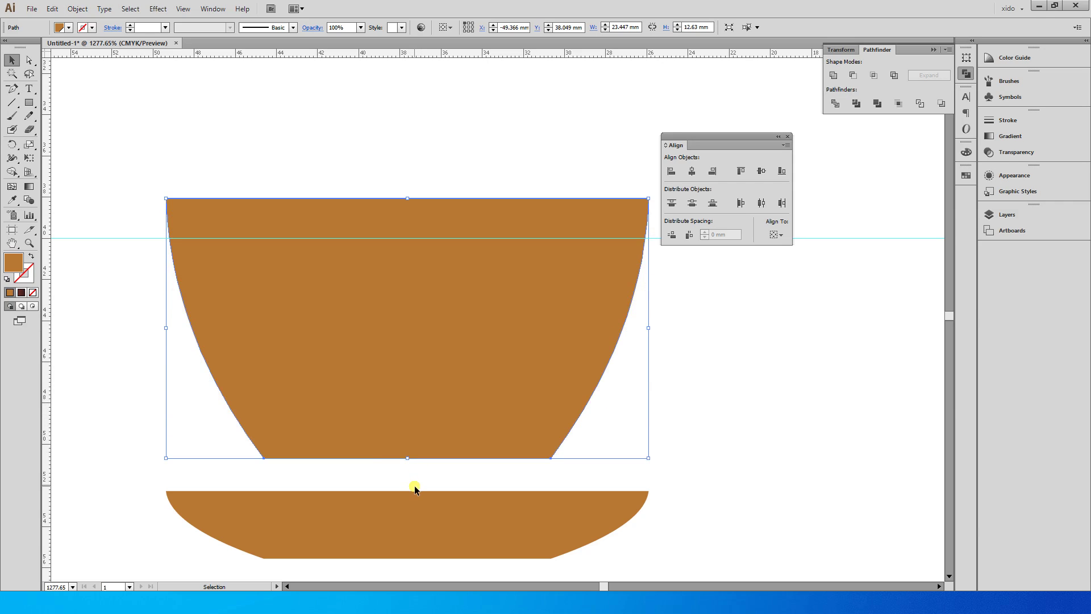
pyautogui.click(161, 329)
pyautogui.click(190, 329)
pyautogui.moveTo(168, 329); pyautogui.dragTo(232, 329)
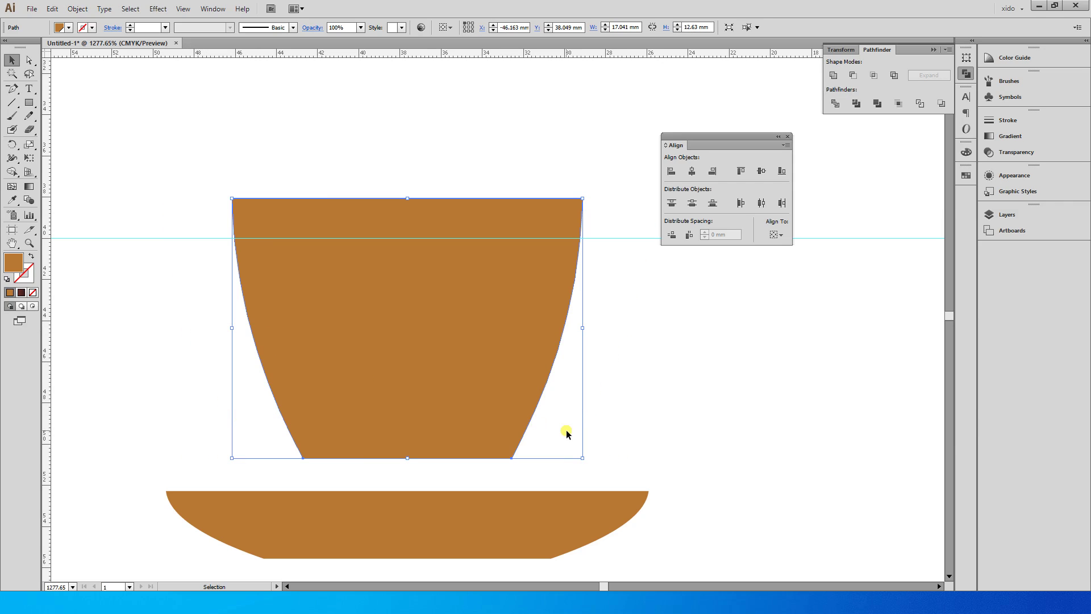
# Reshape the cup's left side into an S-curve by making the bottom-left and top-left anchor handles vertical and lengthening the upper one
pyautogui.press('a')
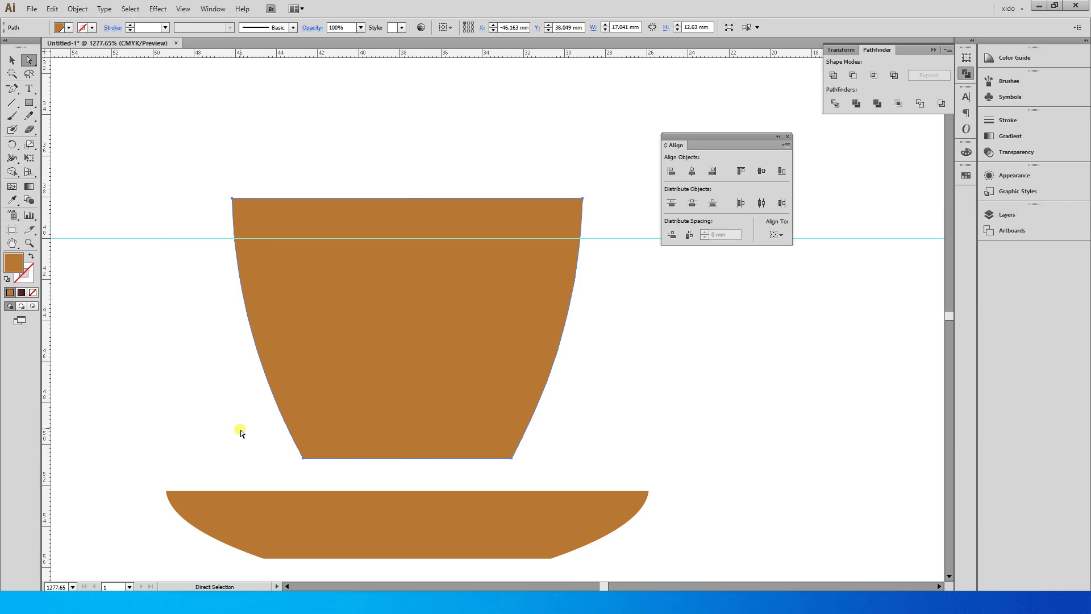
pyautogui.moveTo(237, 443); pyautogui.dragTo(303, 348)
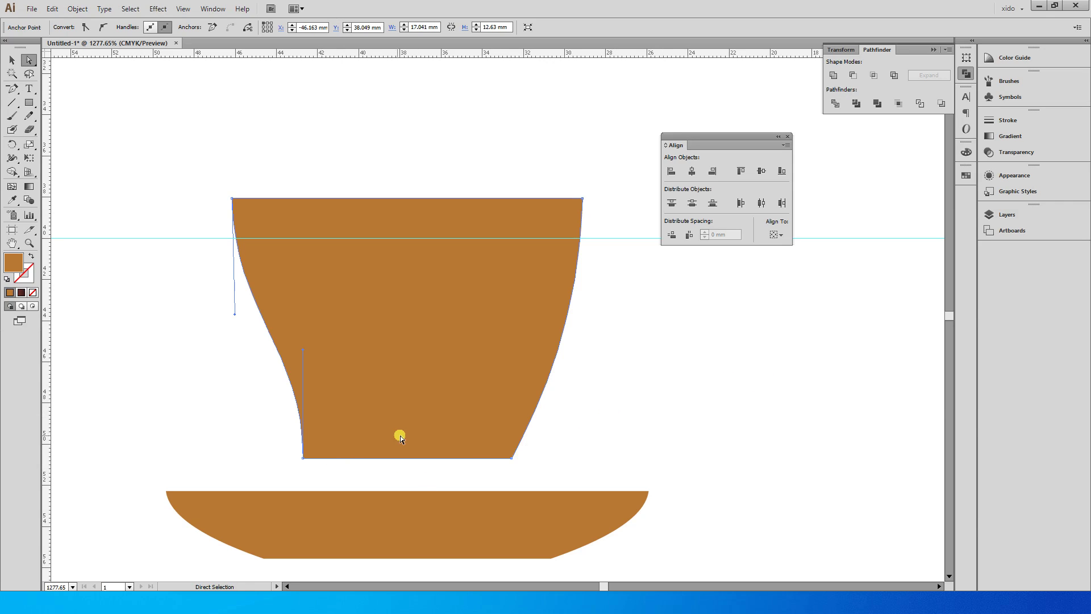
pyautogui.moveTo(237, 318); pyautogui.dragTo(232, 339)
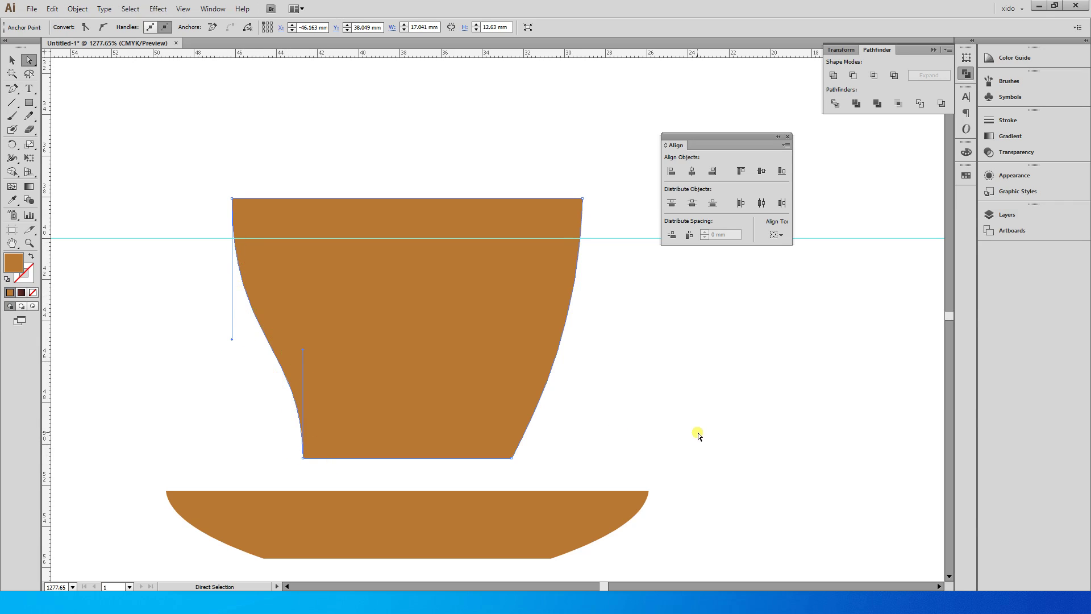
# Narrow the cup's base symmetrically by scaling its two bottom anchor points inward
pyautogui.moveTo(276, 448); pyautogui.dragTo(525, 474)
pyautogui.press('s')
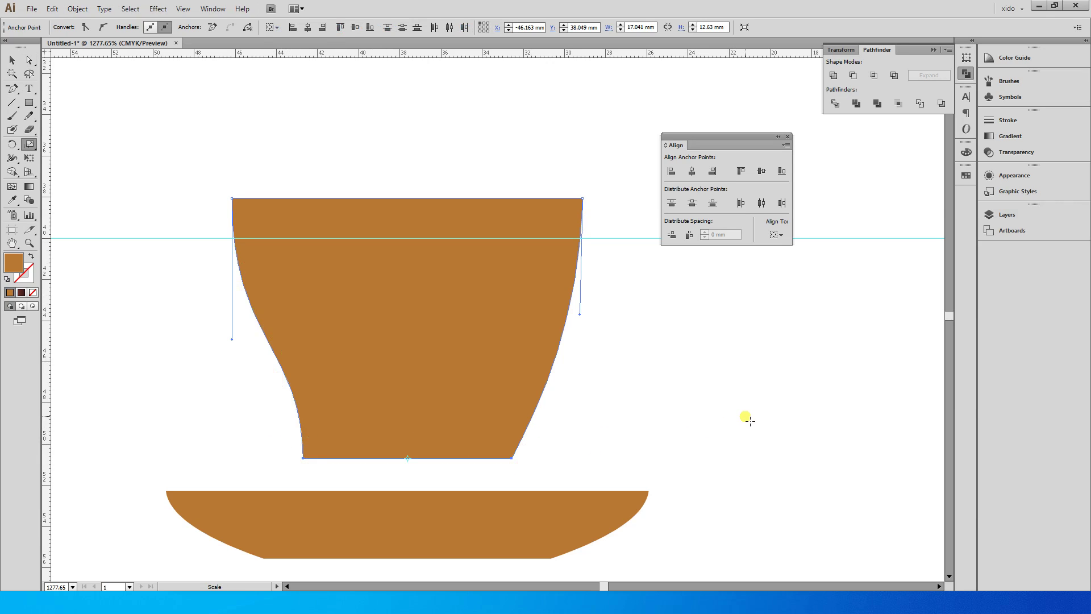
pyautogui.moveTo(750, 419); pyautogui.dragTo(659, 429)
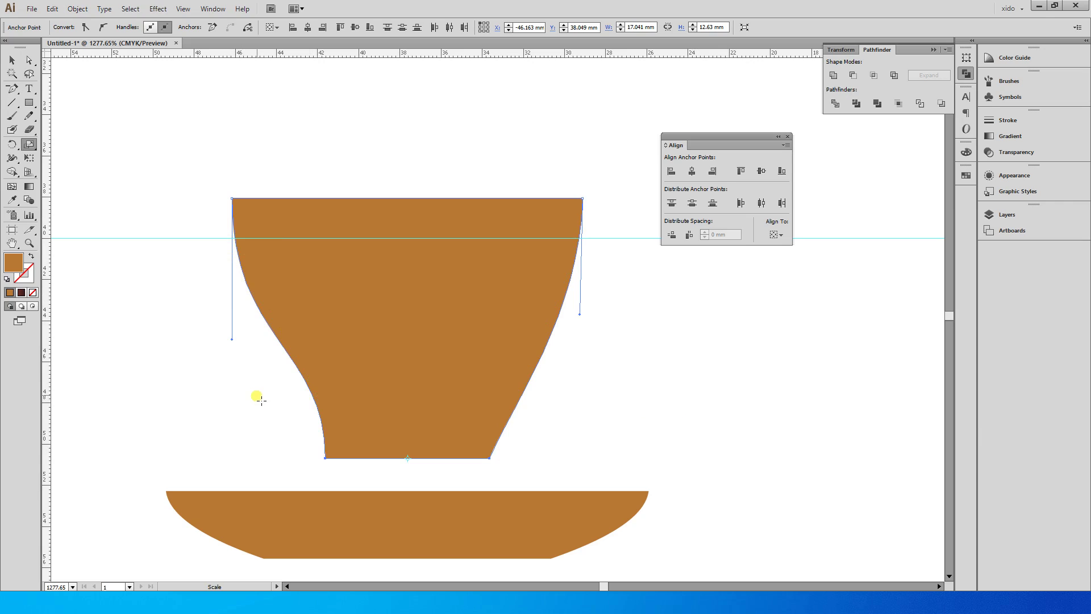
# Draw a vertical line through the full height of the cup, slightly right of its centre, with the default fill and stroke
pyautogui.press('a')
pyautogui.click(11, 102)
pyautogui.moveTo(407, 145)
pyautogui.mouseDown()
pyautogui.moveTo(401, 496)
pyautogui.moveTo(452, 476)
pyautogui.mouseUp()
pyautogui.press('v')
pyautogui.press('d')
# Divide the cup with the vertical line, ungroup the pieces, and delete the right-hand piece
pyautogui.keyDown('shift'); pyautogui.click(554, 319); pyautogui.keyUp('shift')
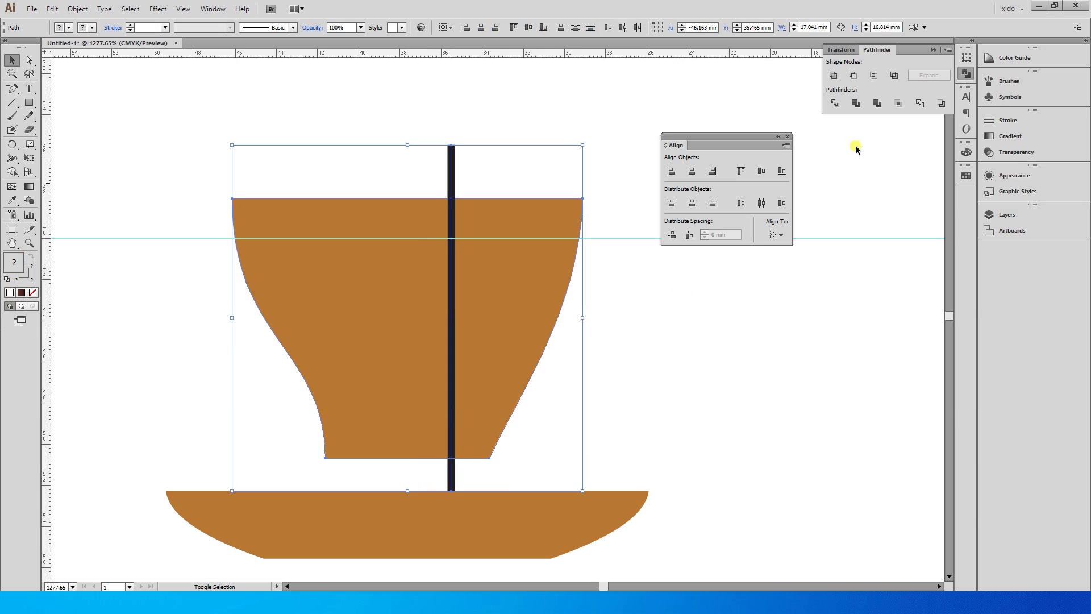
pyautogui.click(836, 103)
pyautogui.click(441, 360)
pyautogui.hotkey('ctrl', 'shift', 'g')
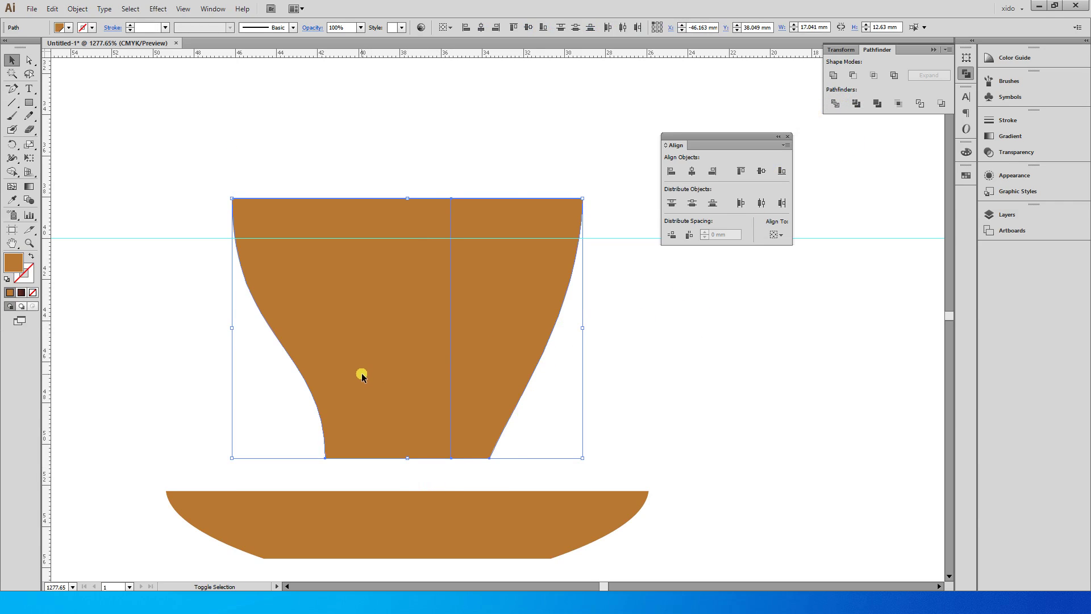
pyautogui.keyDown('shift'); pyautogui.click(362, 374); pyautogui.keyUp('shift')
pyautogui.press('Delete')
# Create a mirrored copy of the remaining left piece of the cup by reflecting it across a vertical axis
pyautogui.click(359, 371)
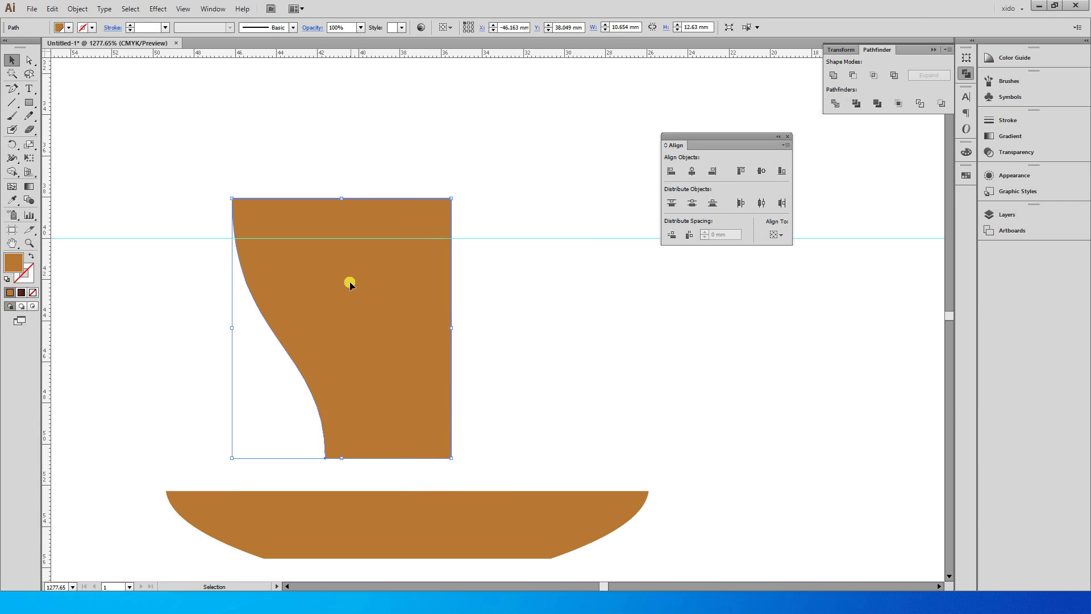
pyautogui.moveTo(12, 144); pyautogui.dragTo(94, 158)
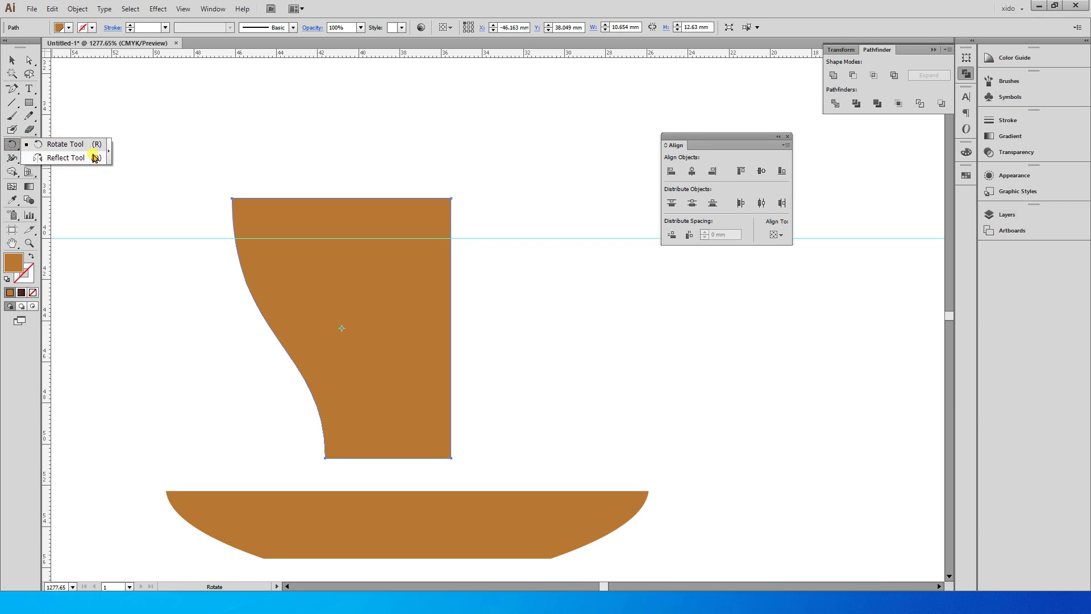
pyautogui.moveTo(95, 158); pyautogui.dragTo(95, 158)
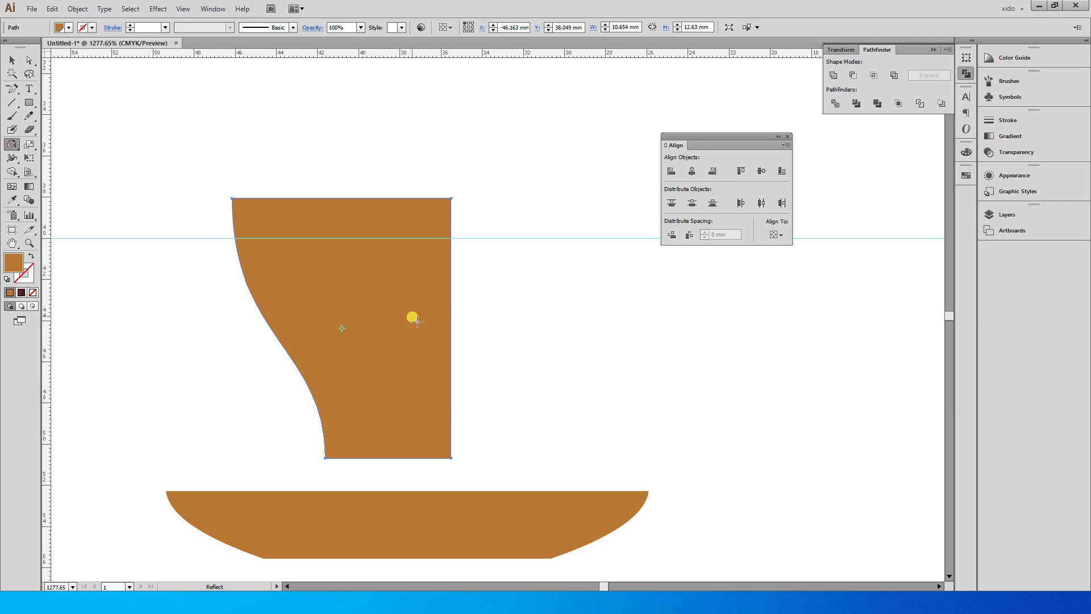
pyautogui.keyDown('alt'); pyautogui.click(413, 318); pyautogui.keyUp('alt')
pyautogui.click(553, 344)
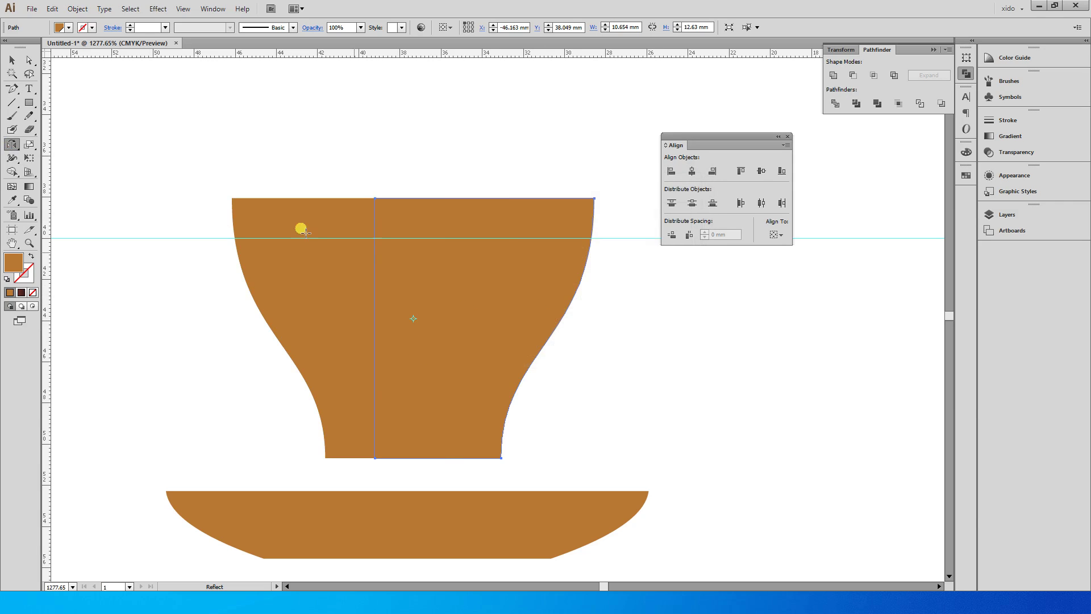
# Slide the mirrored half horizontally over the left half to form a cup about 17.1 mm wide, and unite both pieces
pyautogui.click(8, 60)
pyautogui.moveTo(487, 340); pyautogui.dragTo(650, 340)
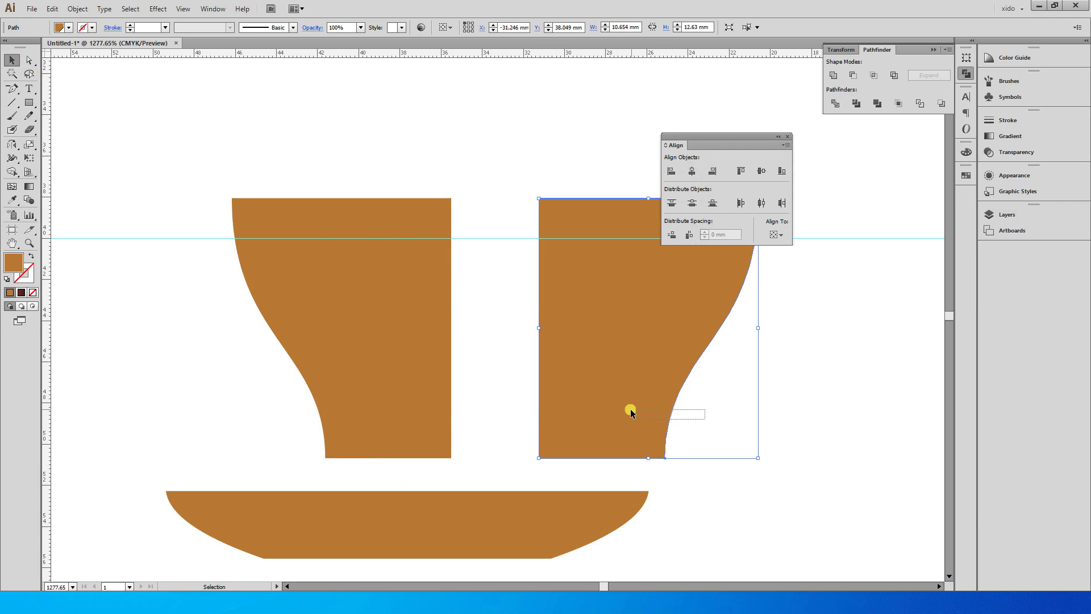
pyautogui.moveTo(615, 348); pyautogui.dragTo(450, 346)
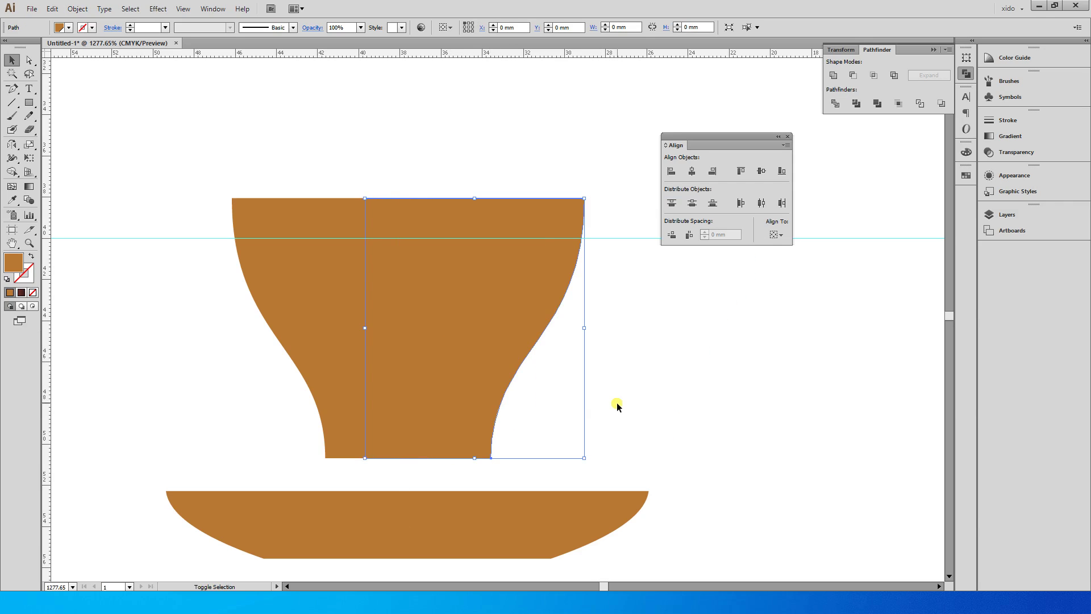
pyautogui.moveTo(626, 429); pyautogui.dragTo(443, 392)
pyautogui.click(833, 76)
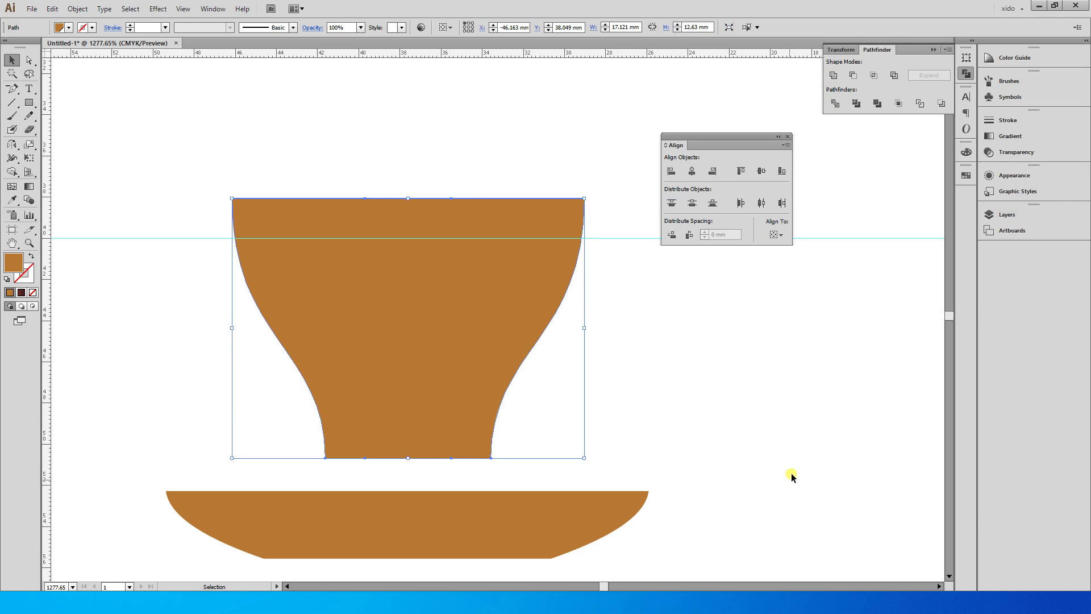
pyautogui.click(742, 425)
# Move the united cup straight down closer to the saucer
pyautogui.moveTo(456, 377); pyautogui.dragTo(458, 394)
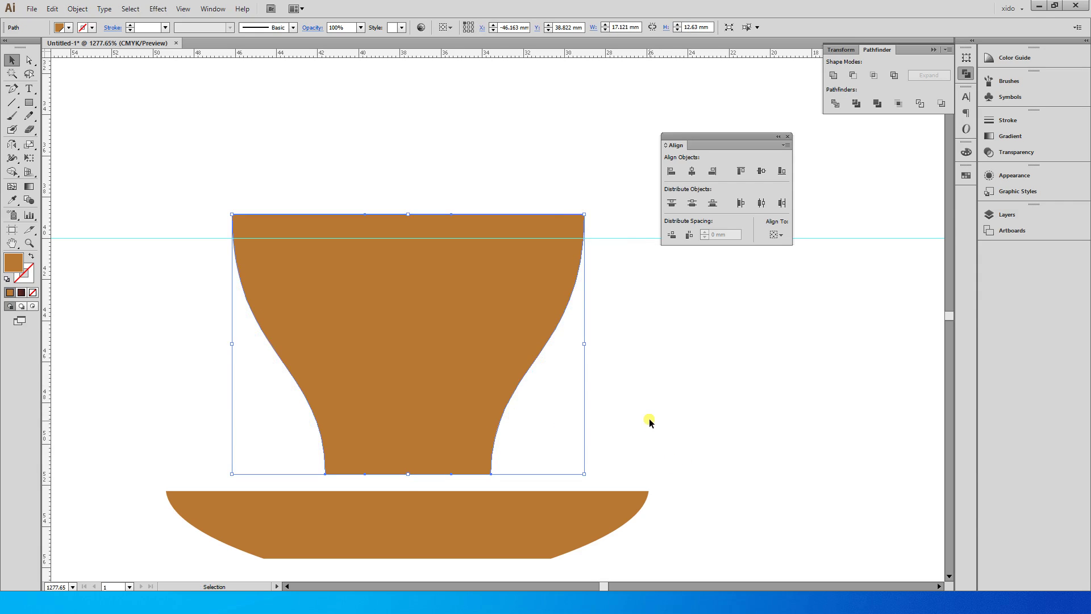
pyautogui.scroll(-2, 650, 421)
pyautogui.click(689, 368)
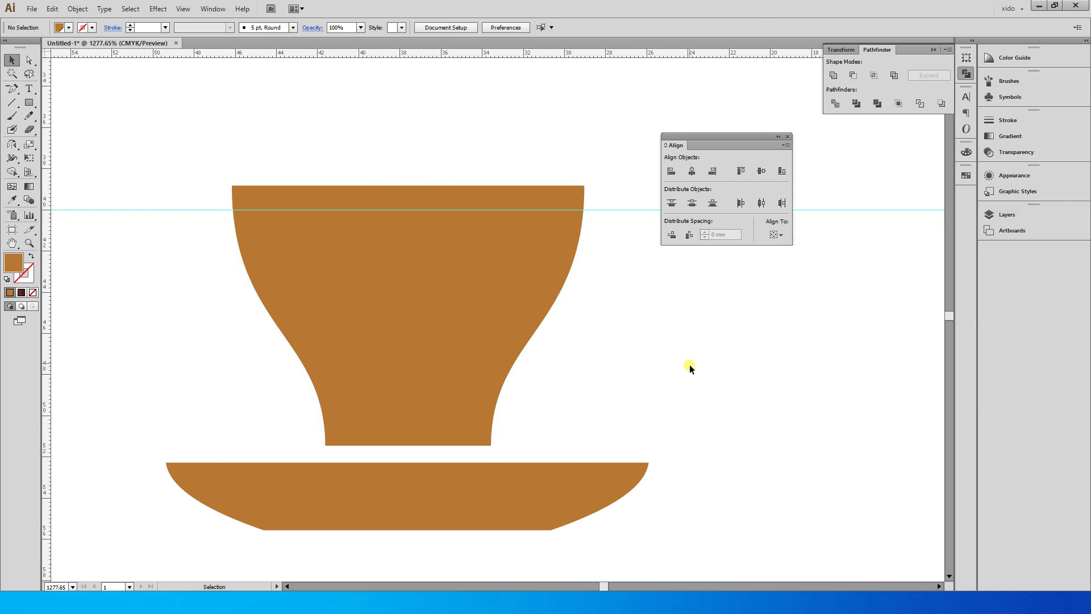
# Narrow the united cup's base slightly more by scaling its bottom anchor points symmetrically
pyautogui.moveTo(690, 369); pyautogui.dragTo(680, 353)
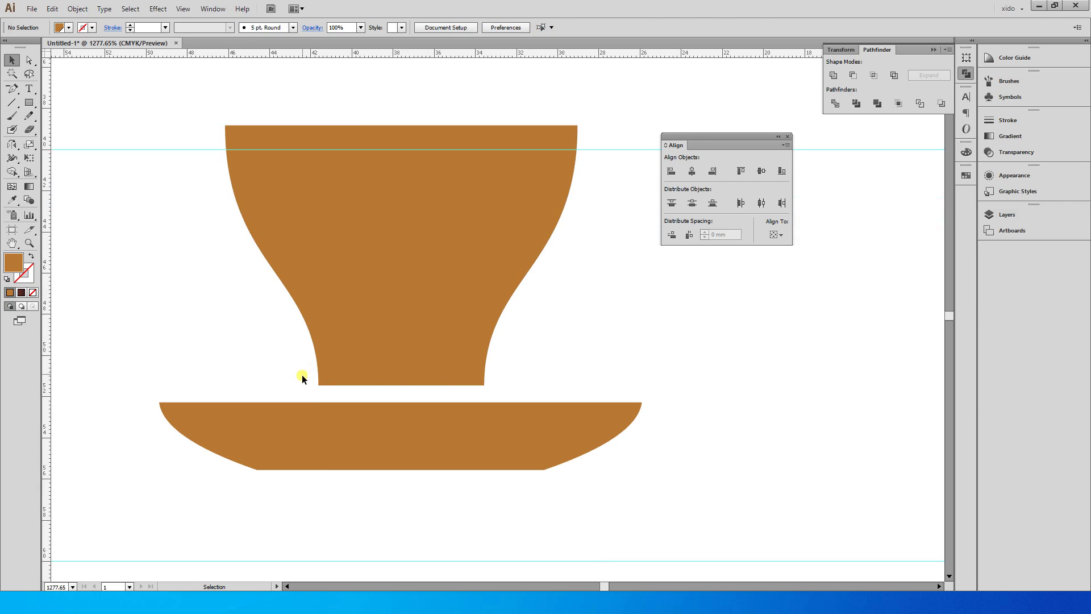
pyautogui.click(324, 375)
pyautogui.press('a')
pyautogui.moveTo(264, 371); pyautogui.dragTo(502, 396)
pyautogui.press('s')
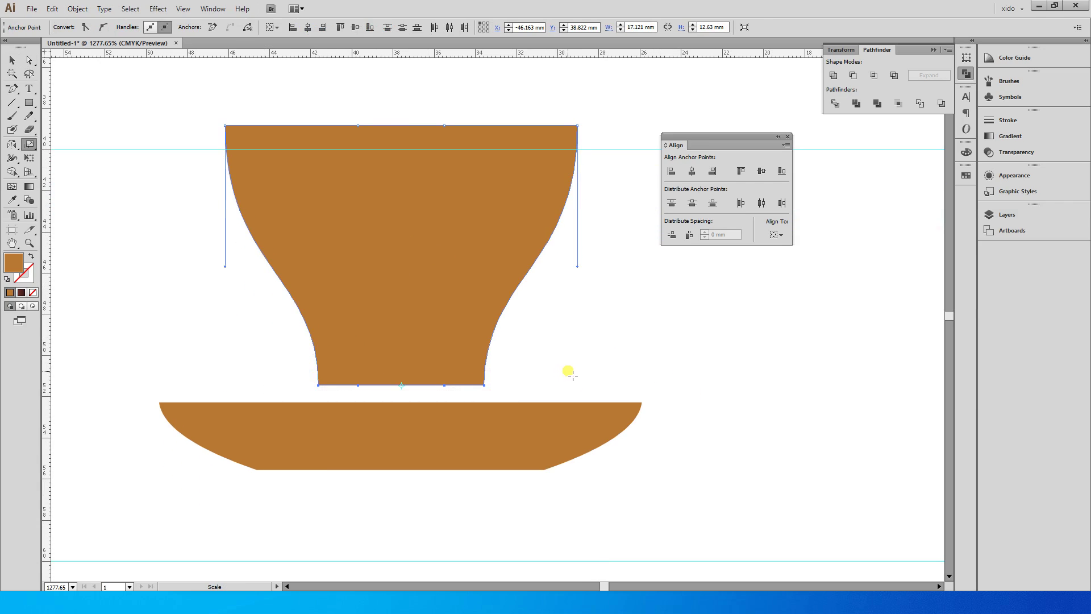
pyautogui.moveTo(551, 369); pyautogui.dragTo(643, 366)
pyautogui.press('v')
pyautogui.click(643, 365)
# Move the saucer straight up, leaving only a thin gap beneath the cup's base
pyautogui.moveTo(449, 399); pyautogui.dragTo(456, 309)
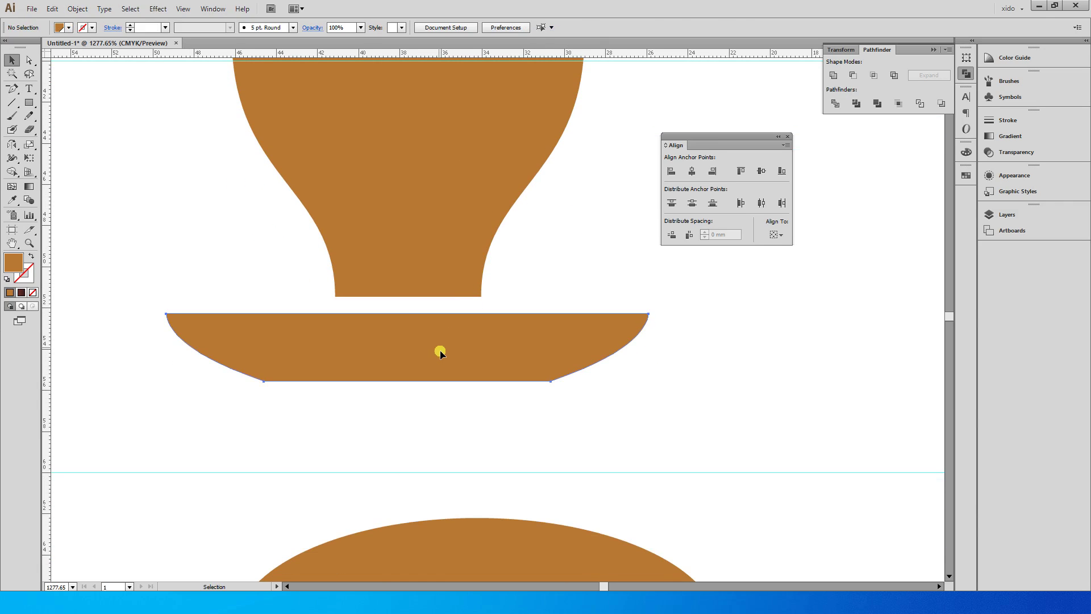
pyautogui.click(438, 348)
pyautogui.moveTo(438, 348); pyautogui.dragTo(438, 340)
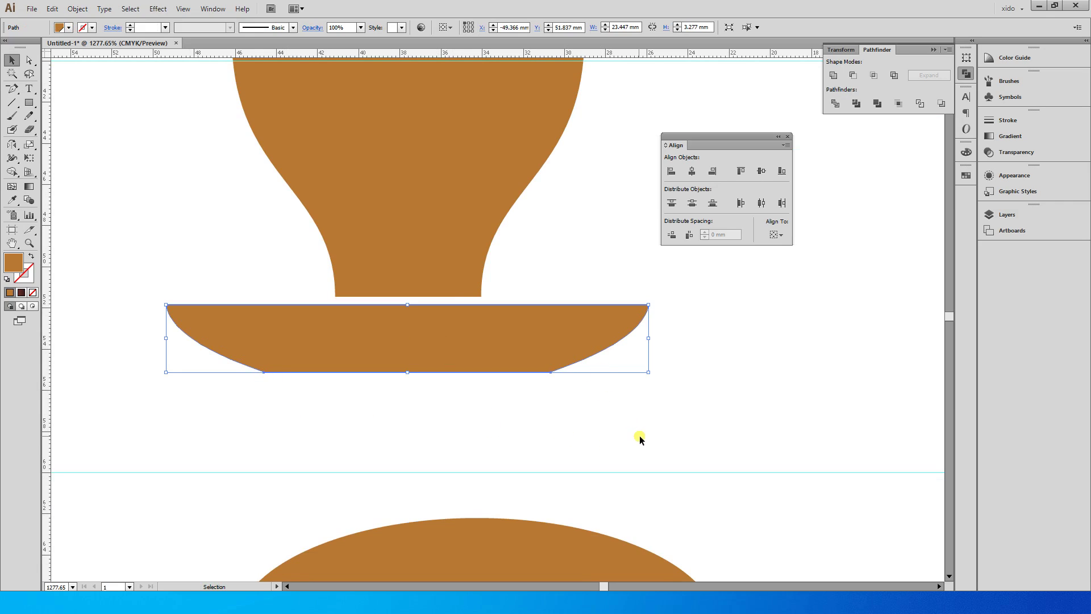
pyautogui.scroll(-2, 645, 415)
pyautogui.click(642, 390)
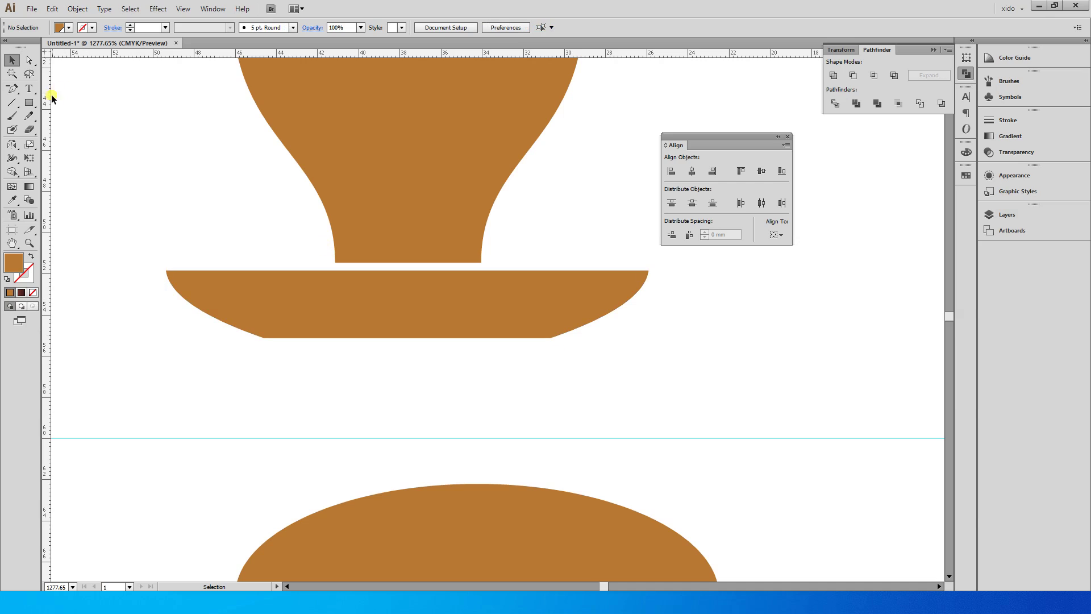
# Draw a rectangle about 13.9 × 1.8 mm directly beneath the saucer's flat bottom edge, and nudge it up to overlap the saucer
pyautogui.click(29, 104)
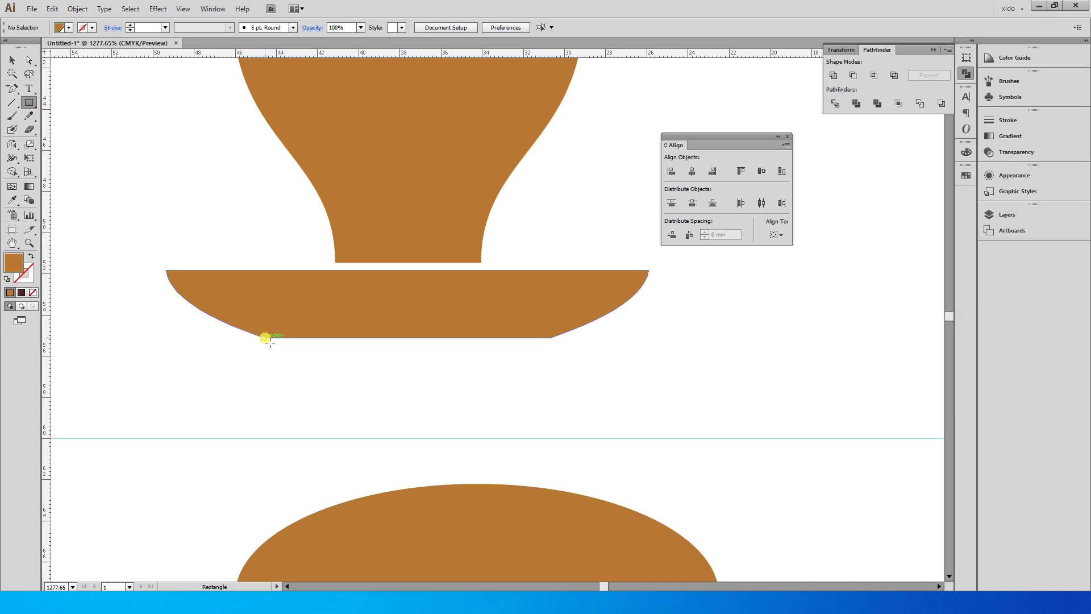
pyautogui.moveTo(264, 339); pyautogui.dragTo(551, 344)
pyautogui.press('v')
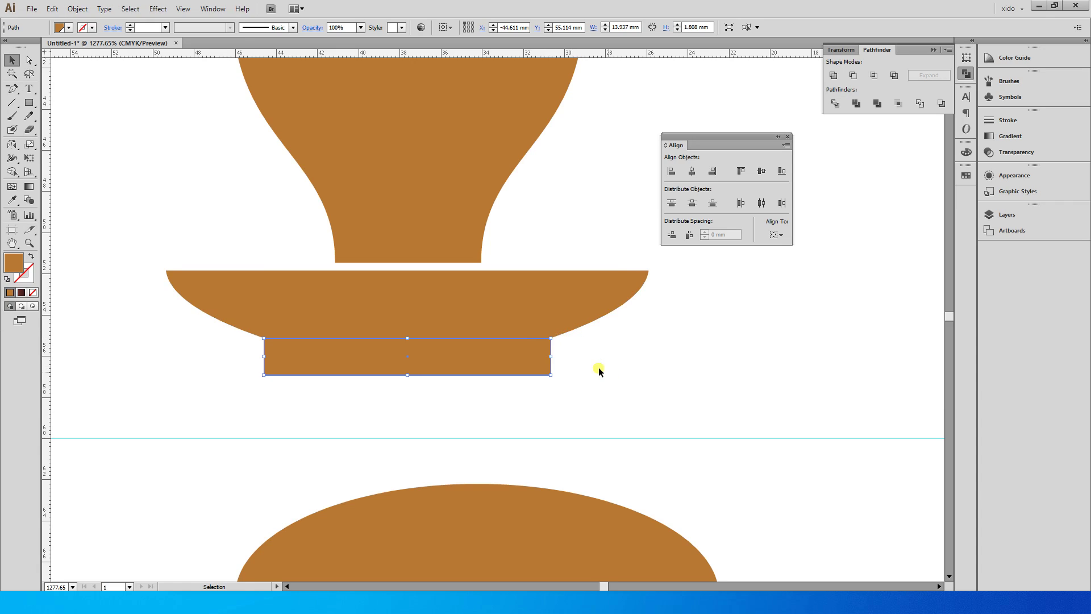
pyautogui.click(588, 367)
pyautogui.click(446, 360)
pyautogui.press('Up')
pyautogui.click(610, 374)
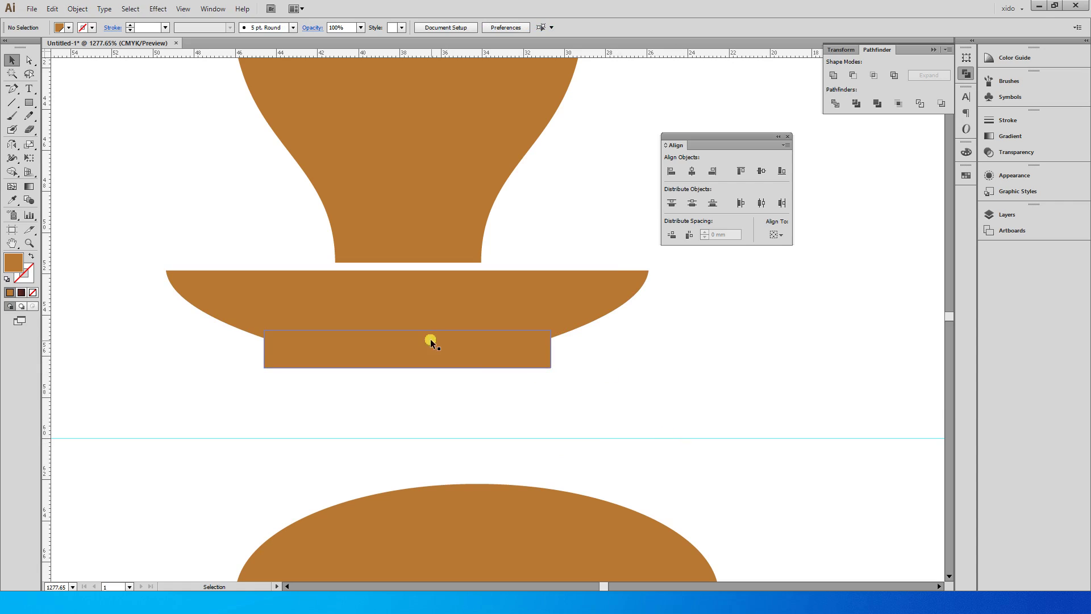
# Send the foot rectangle behind the saucer and fill it with light gray
pyautogui.moveTo(514, 438); pyautogui.dragTo(382, 292)
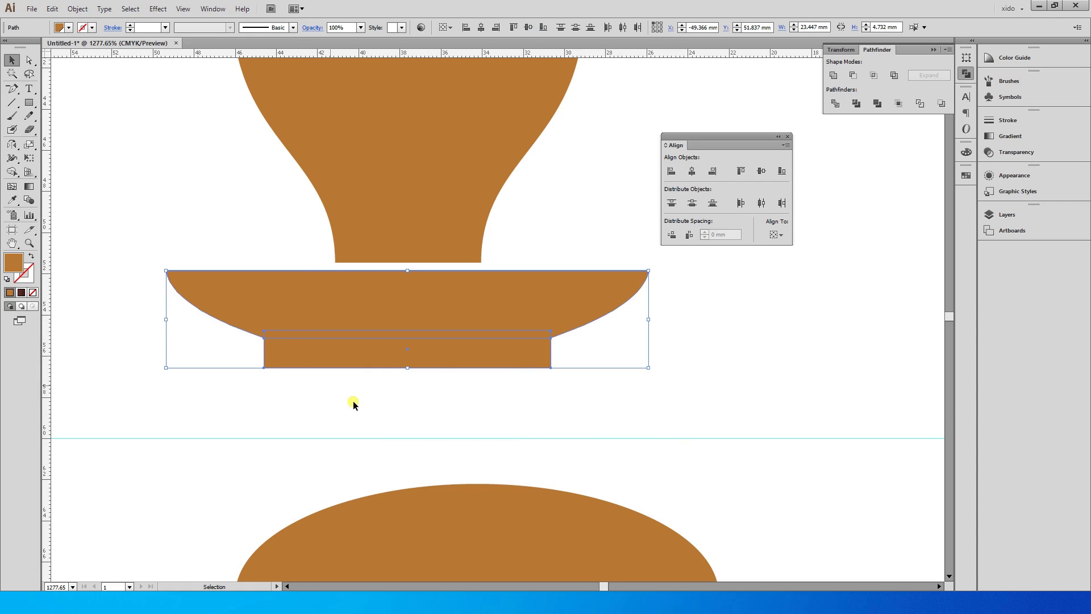
pyautogui.click(492, 410)
pyautogui.click(475, 351)
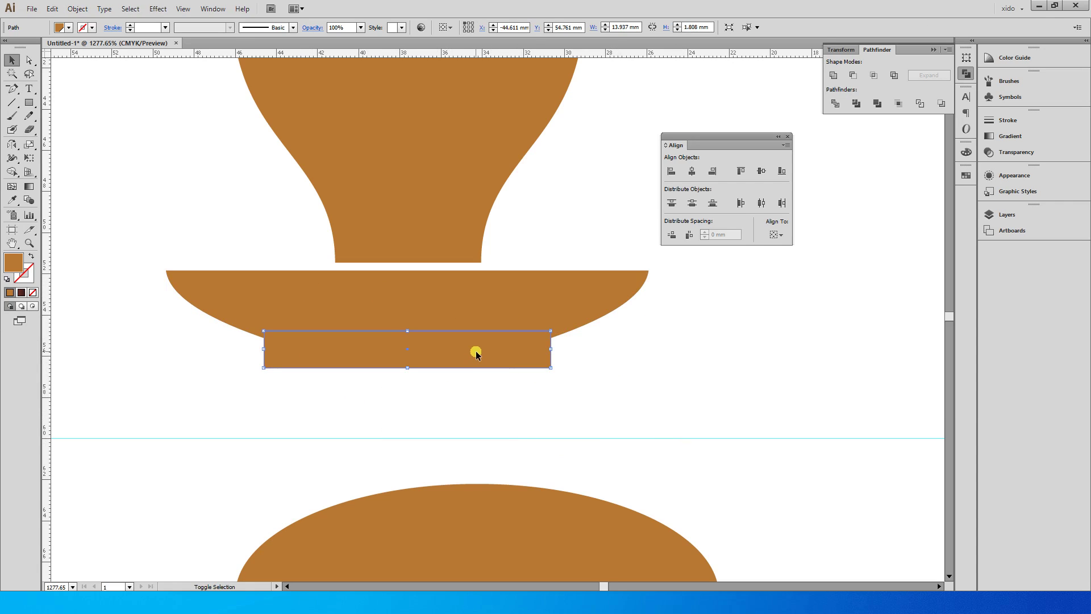
pyautogui.press('ctrl')
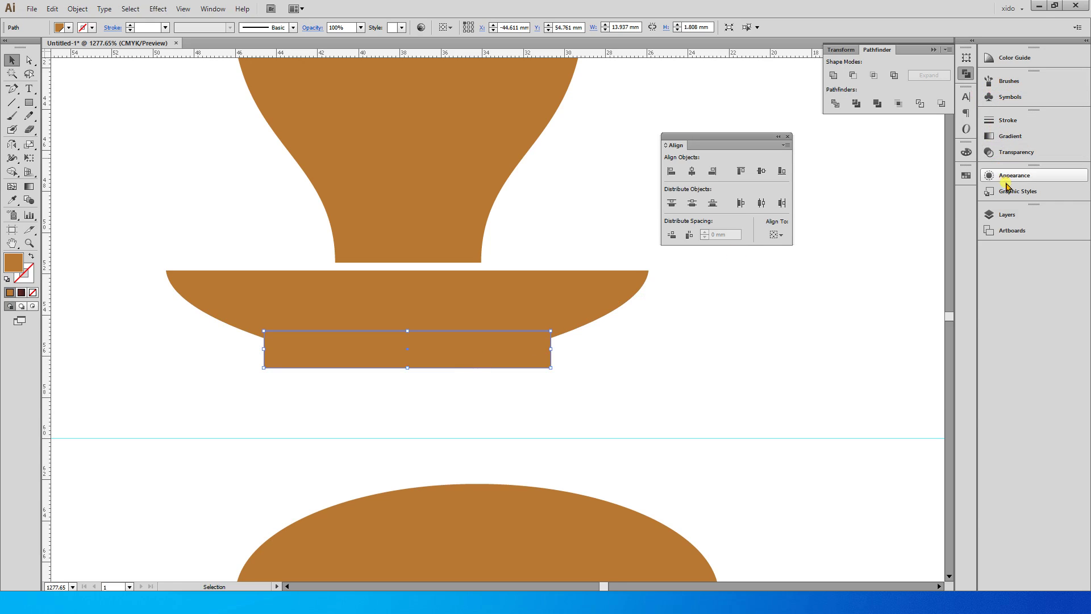
pyautogui.click(966, 175)
pyautogui.click(872, 201)
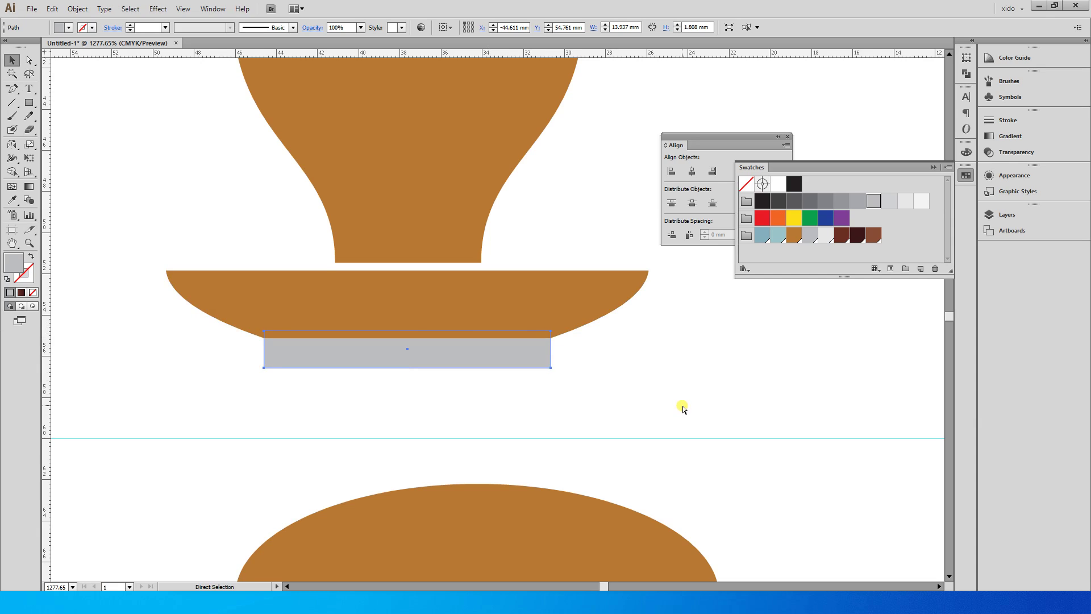
pyautogui.hotkey('ctrl', '-')
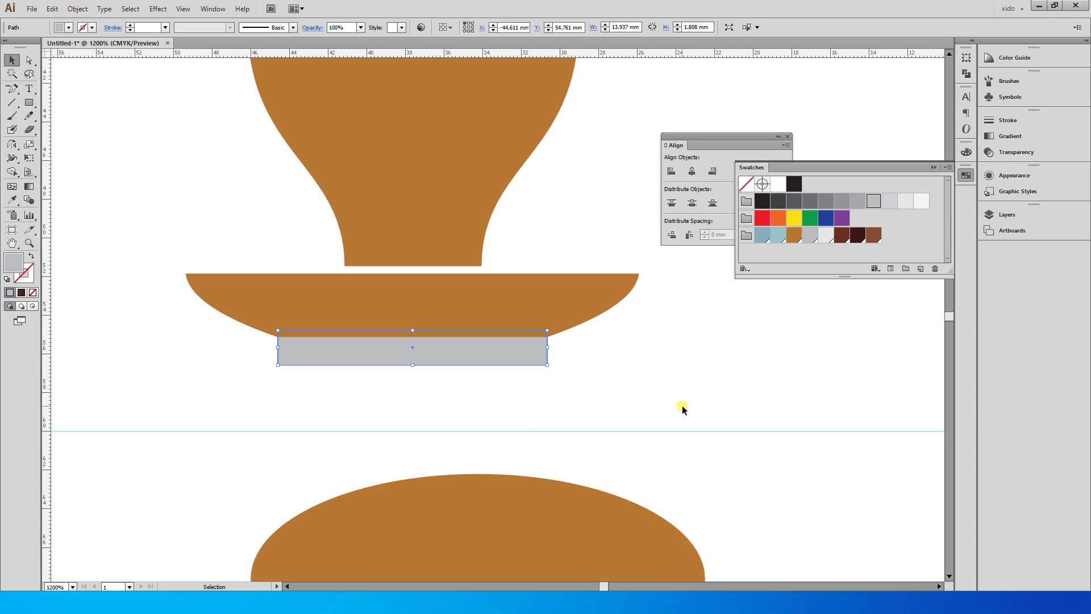
pyautogui.click(681, 409)
pyautogui.hotkey('ctrl', '-')
pyautogui.hotkey('ctrl', '-')
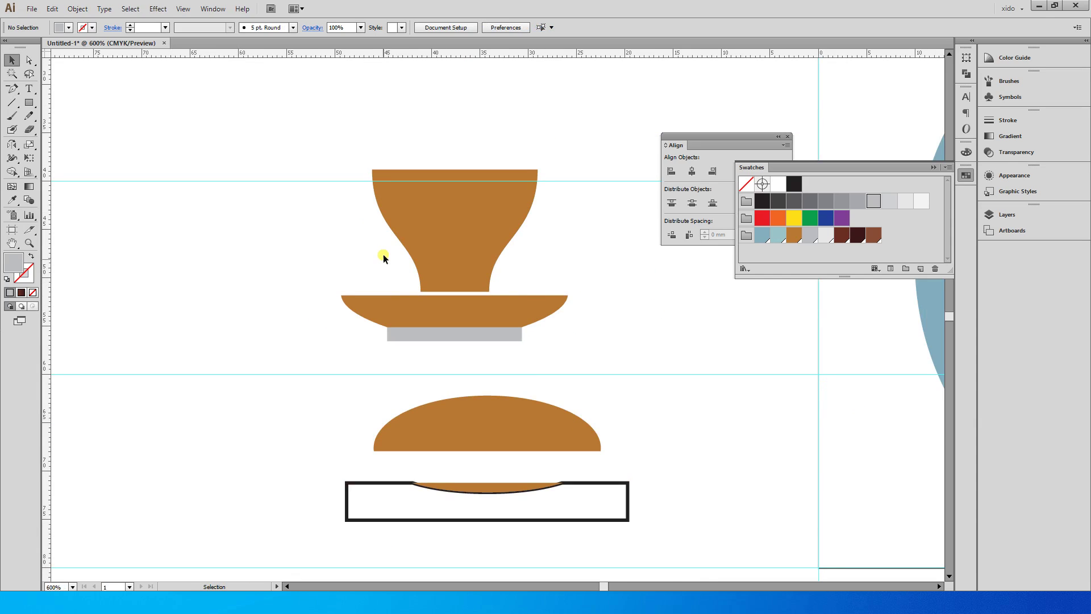
# Flatten the saucer to about 2.7 mm high by lowering its rim, and move the cup down to keep a thin gap
pyautogui.moveTo(566, 361); pyautogui.dragTo(524, 316)
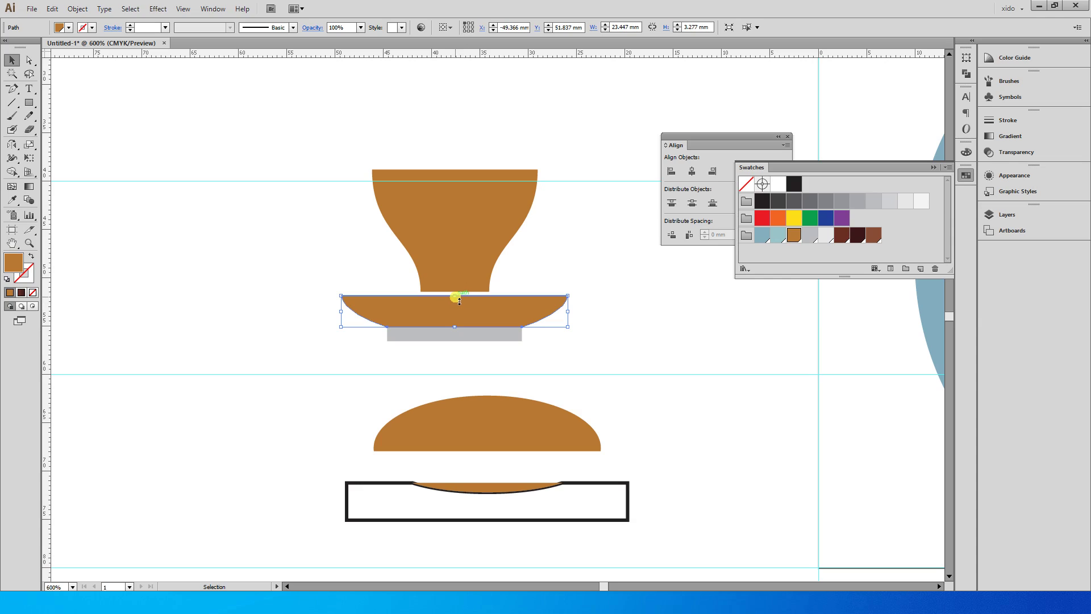
pyautogui.moveTo(459, 299); pyautogui.dragTo(485, 278)
pyautogui.click(592, 299)
# Delete the leftover half ellipse, the outlined rectangle and the small orange sliver below the cup and saucer
pyautogui.click(499, 415)
pyautogui.moveTo(309, 419); pyautogui.dragTo(522, 513)
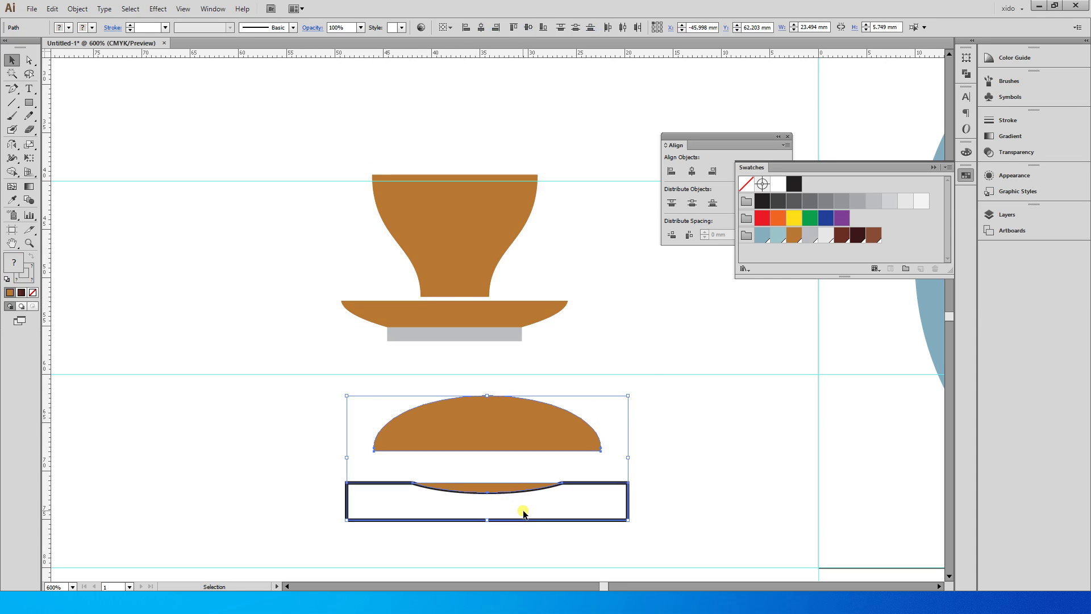
pyautogui.press('Delete')
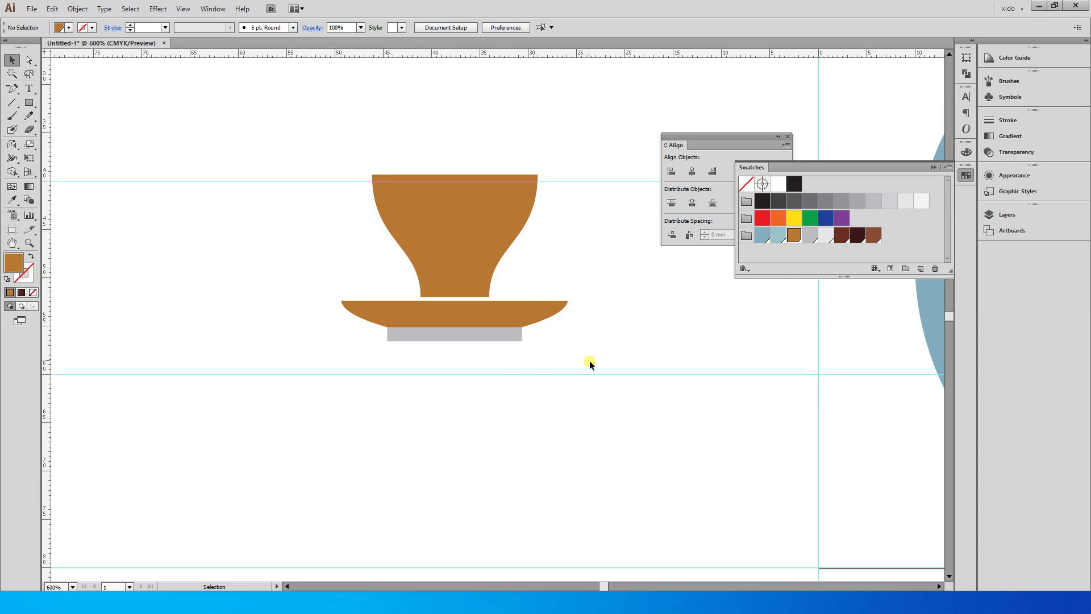
# Move the cup, saucer and foot together down and right, just outside the artboard's lower-left corner
pyautogui.moveTo(613, 348); pyautogui.dragTo(662, 438)
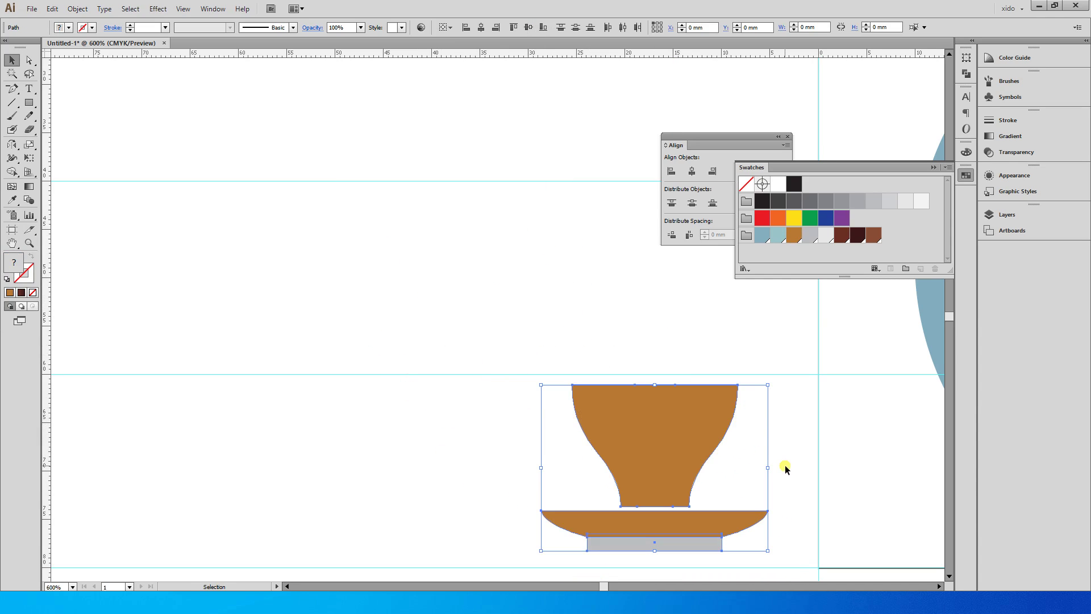
pyautogui.click(785, 468)
pyautogui.scroll(-3, 540, 298)
pyautogui.hscroll(4, 541, 298)
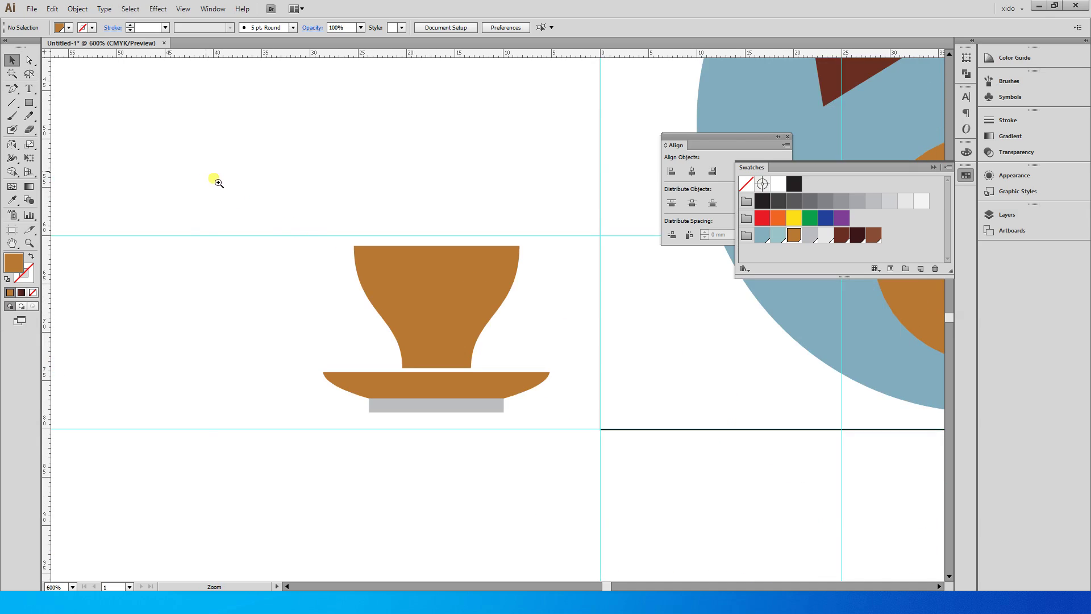
pyautogui.moveTo(208, 172); pyautogui.dragTo(689, 487)
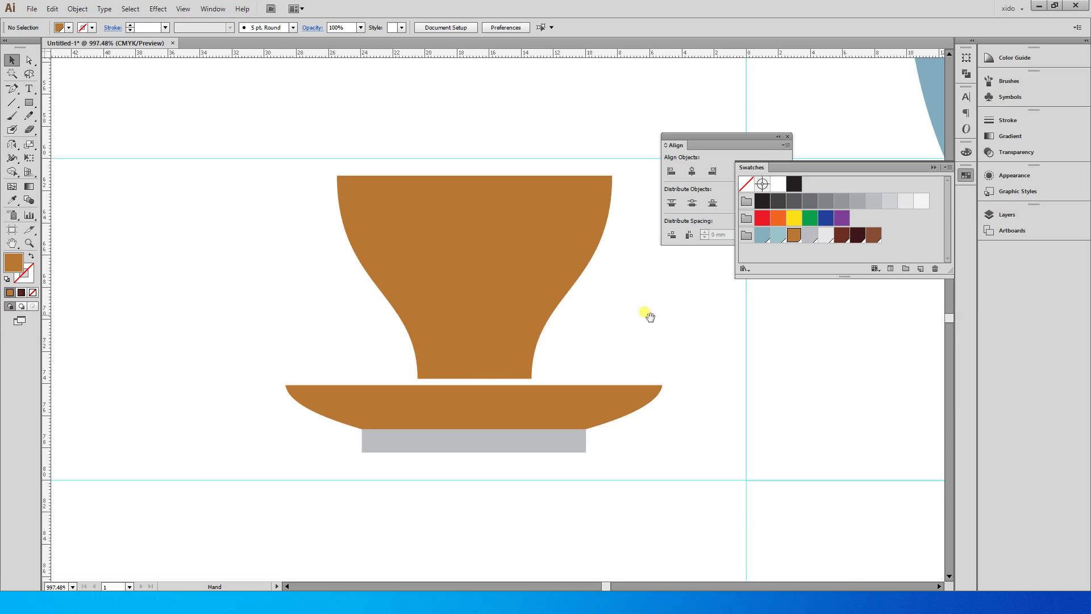
# Duplicate the cup horizontally to the left, overlapping the original, and fill the copy with medium gray
pyautogui.moveTo(540, 224); pyautogui.dragTo(502, 224)
pyautogui.hotkey('ctrl', 'z')
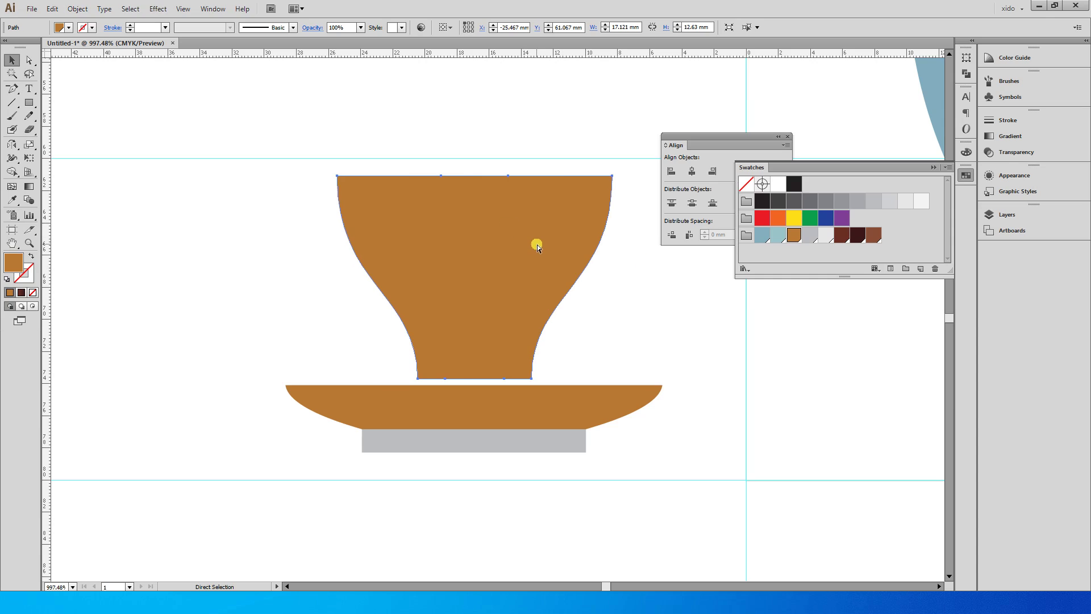
pyautogui.moveTo(553, 239); pyautogui.dragTo(501, 238)
pyautogui.click(858, 201)
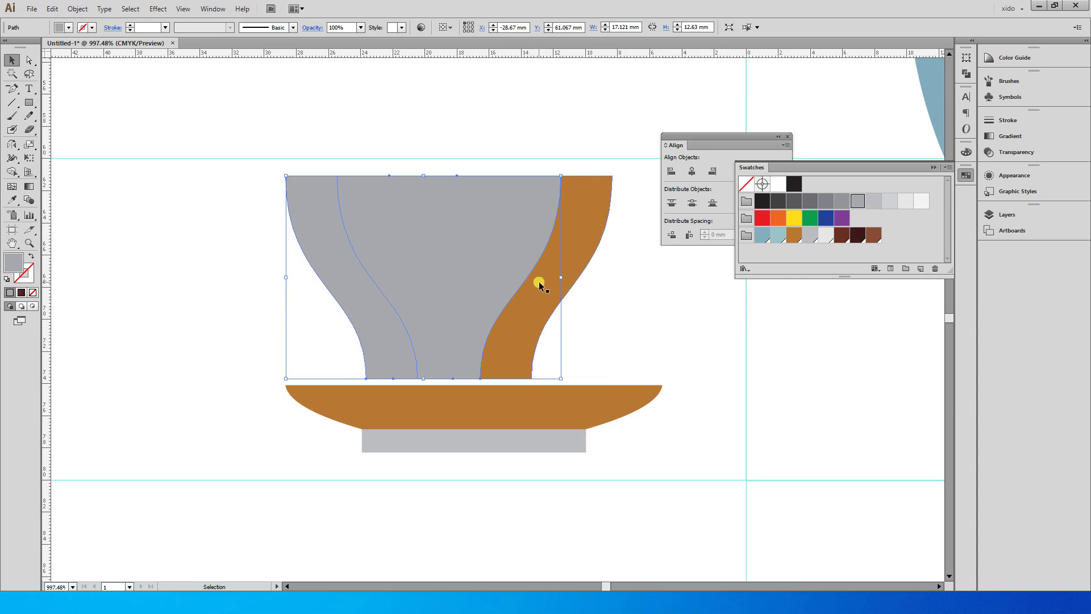
# Narrow the gray cup copy symmetrically to about 13.4 mm and shift it so its rim meets the original's left edge
pyautogui.hotkey('ctrl', 'y')
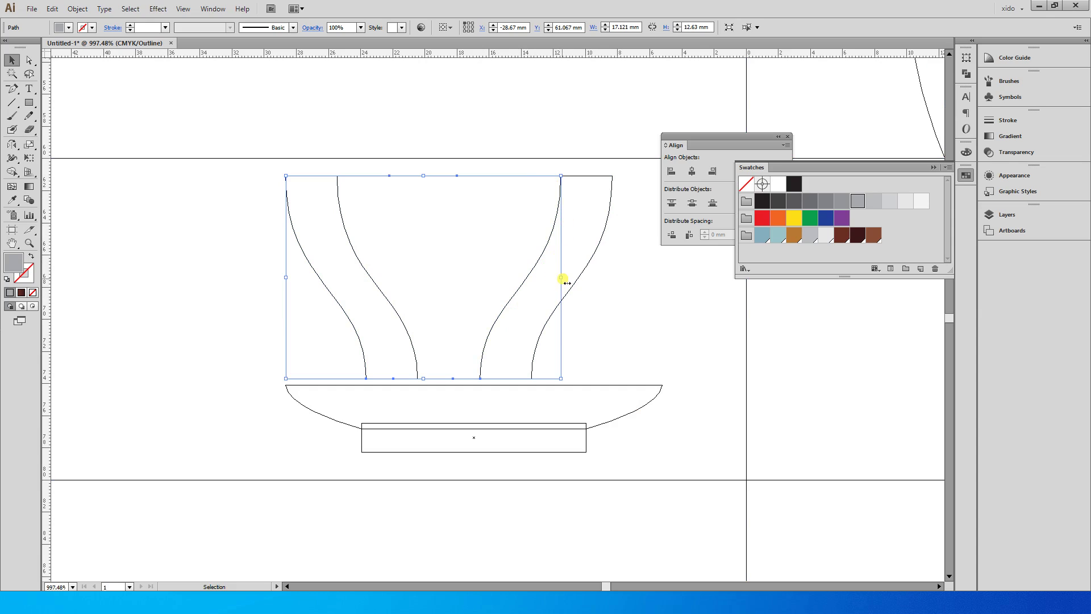
pyautogui.moveTo(561, 278); pyautogui.dragTo(537, 280)
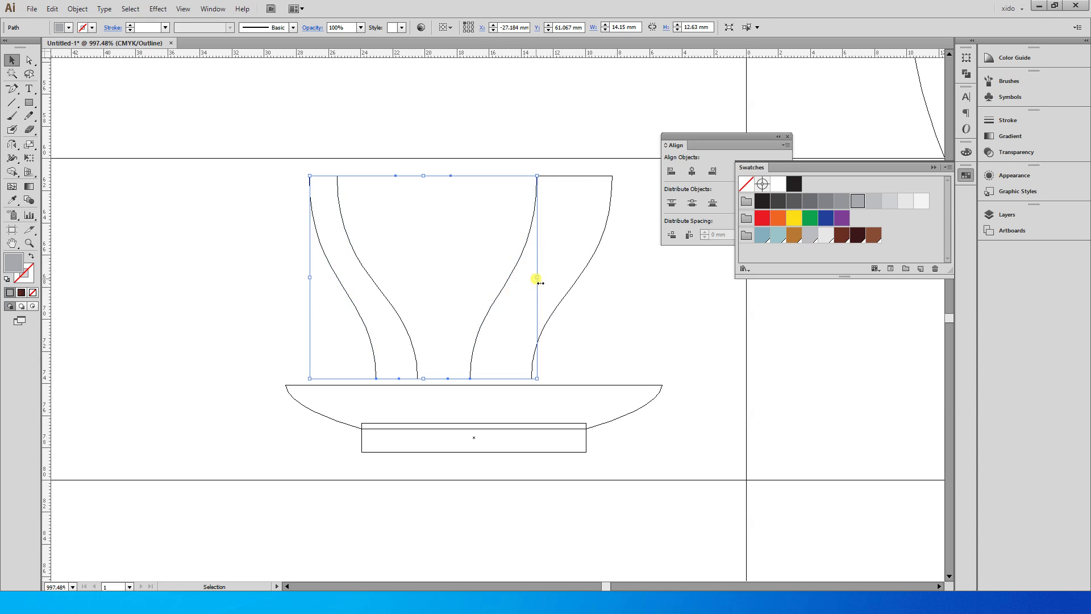
pyautogui.moveTo(536, 278)
pyautogui.mouseDown()
pyautogui.moveTo(500, 281)
pyautogui.moveTo(525, 280)
pyautogui.mouseUp()
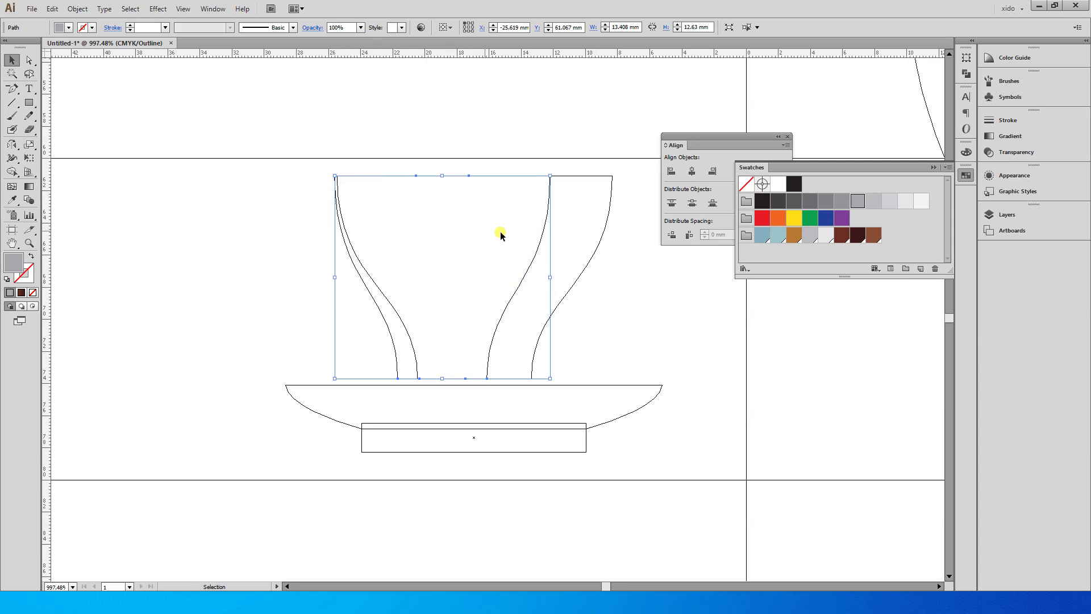
# Divide the orange cup with its gray copy, ungroup the pieces and delete the sliver outside the cup's left side
pyautogui.keyDown('shift'); pyautogui.click(560, 303); pyautogui.keyUp('shift')
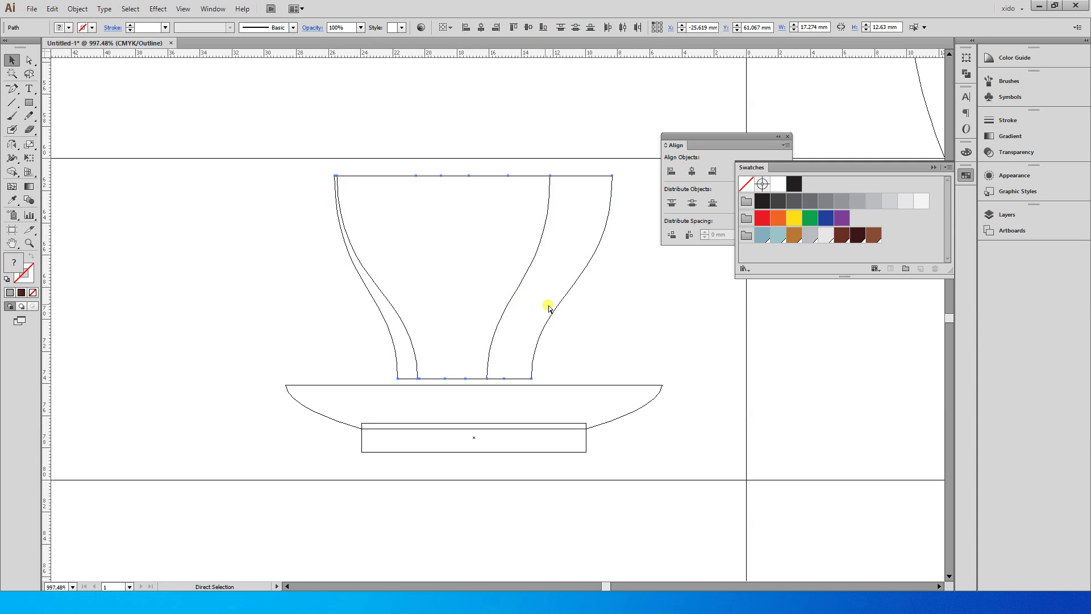
pyautogui.hotkey('ctrl', 'y')
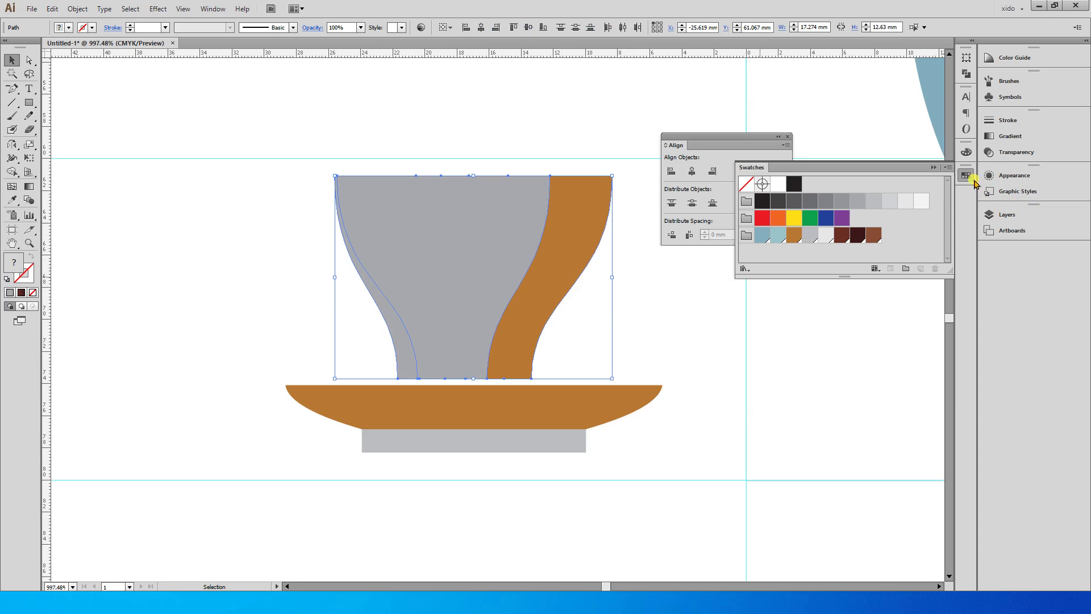
pyautogui.click(966, 175)
pyautogui.click(966, 74)
pyautogui.click(833, 103)
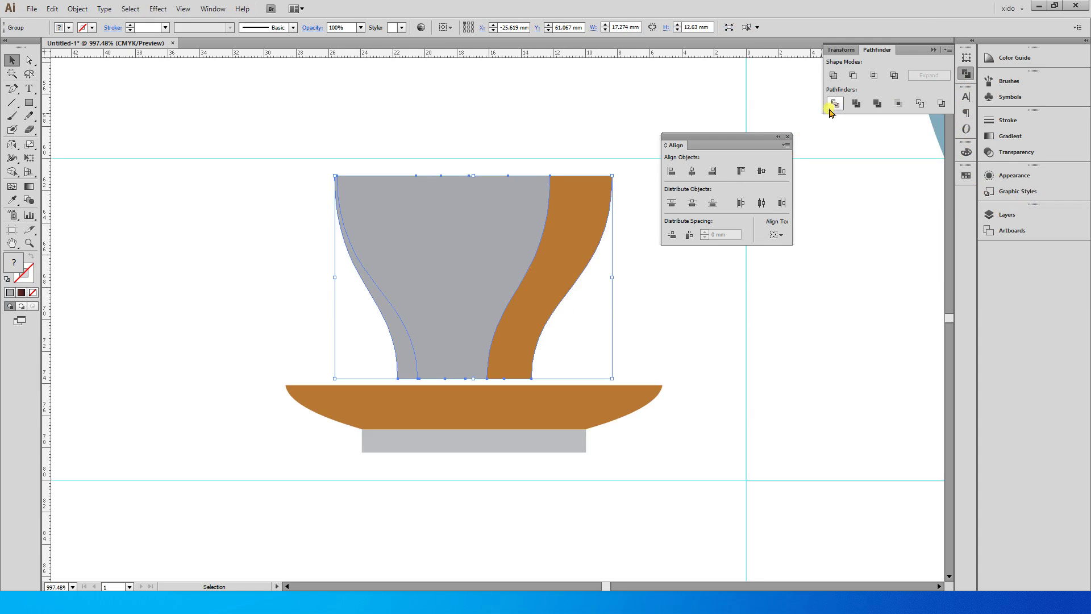
pyautogui.hotkey('ctrl', 'shift', 'g')
pyautogui.click(619, 355)
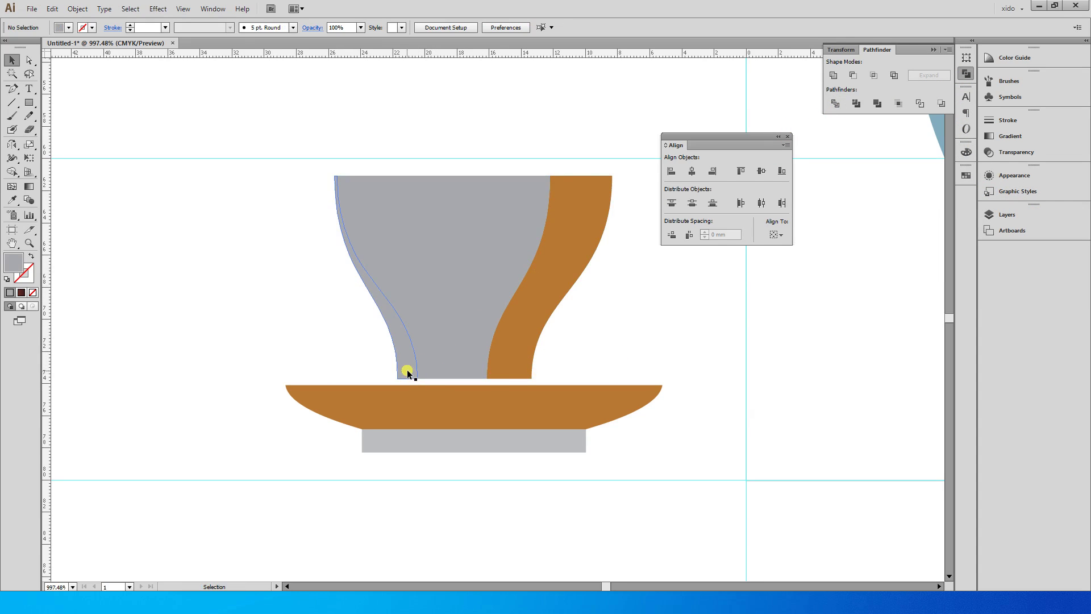
pyautogui.moveTo(407, 369); pyautogui.dragTo(293, 354)
pyautogui.press('Delete')
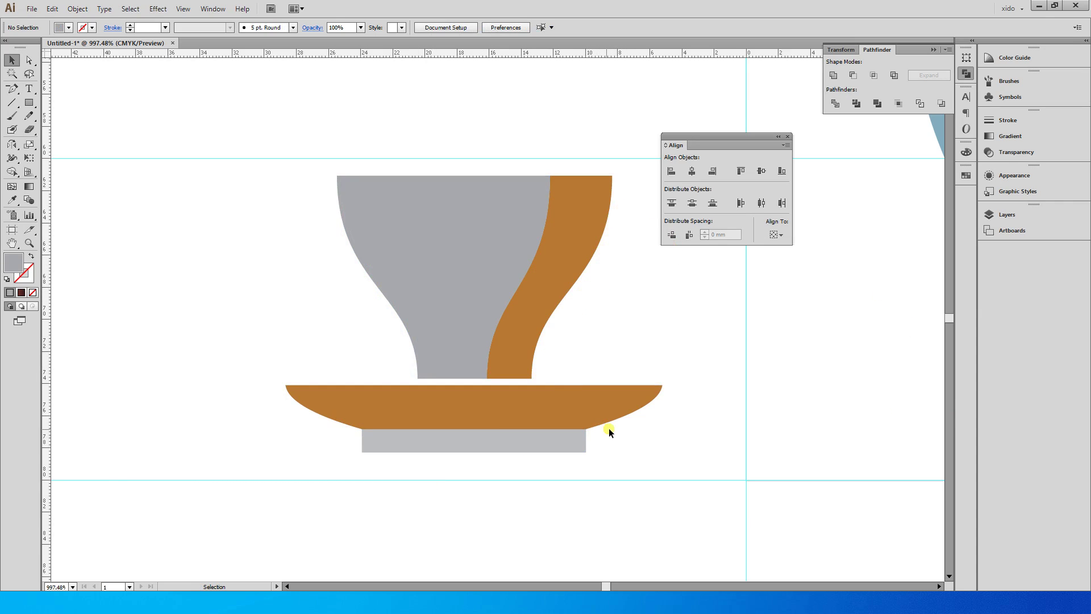
# Duplicate the saucer and foot horizontally to the left, and narrow the copies from their left side to about 17.3 mm
pyautogui.click(545, 404)
pyautogui.keyDown('shift'); pyautogui.click(541, 441); pyautogui.keyUp('shift')
pyautogui.moveTo(617, 398); pyautogui.dragTo(489, 402)
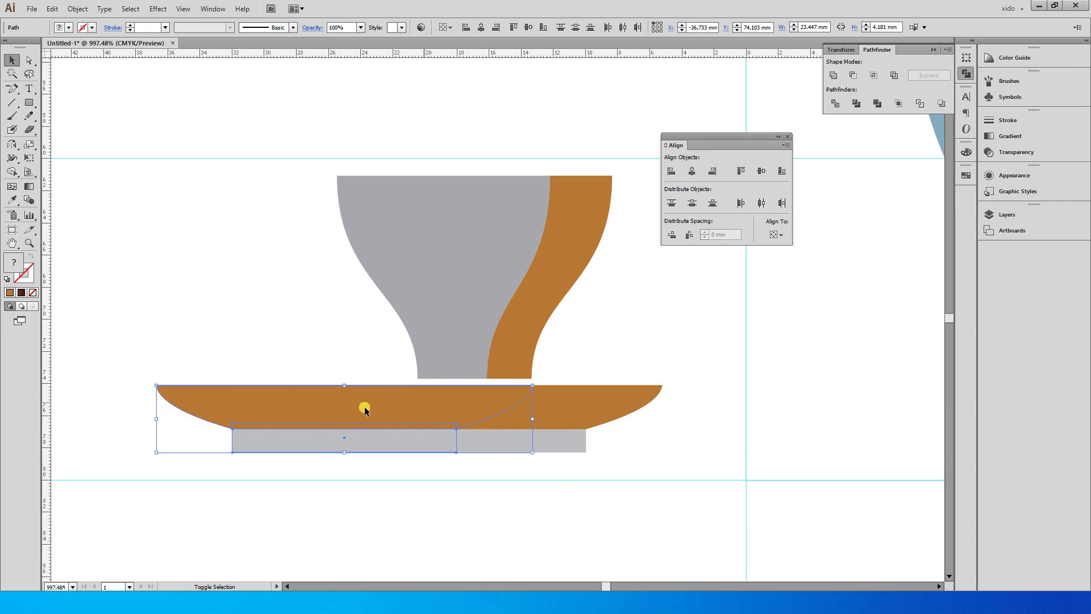
pyautogui.moveTo(155, 420); pyautogui.dragTo(255, 435)
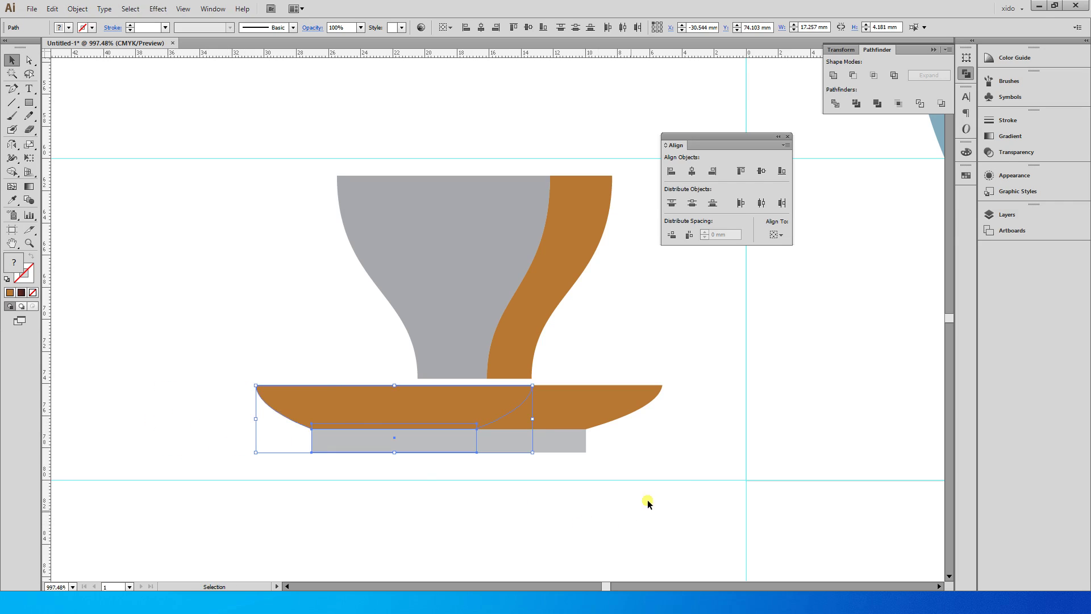
# Fill the narrowed saucer and foot copies with blue
pyautogui.click(966, 177)
pyautogui.click(826, 218)
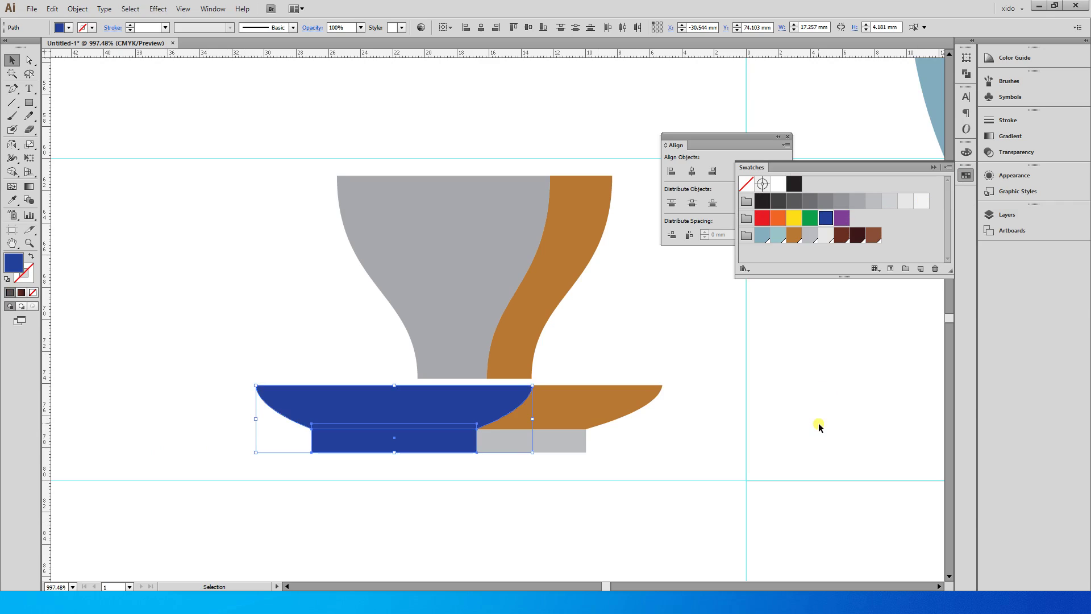
pyautogui.click(819, 422)
# Divide the orange saucer with its blue copy and delete the piece extending beyond the saucer's left side
pyautogui.click(567, 407)
pyautogui.keyDown('shift'); pyautogui.click(489, 400); pyautogui.keyUp('shift')
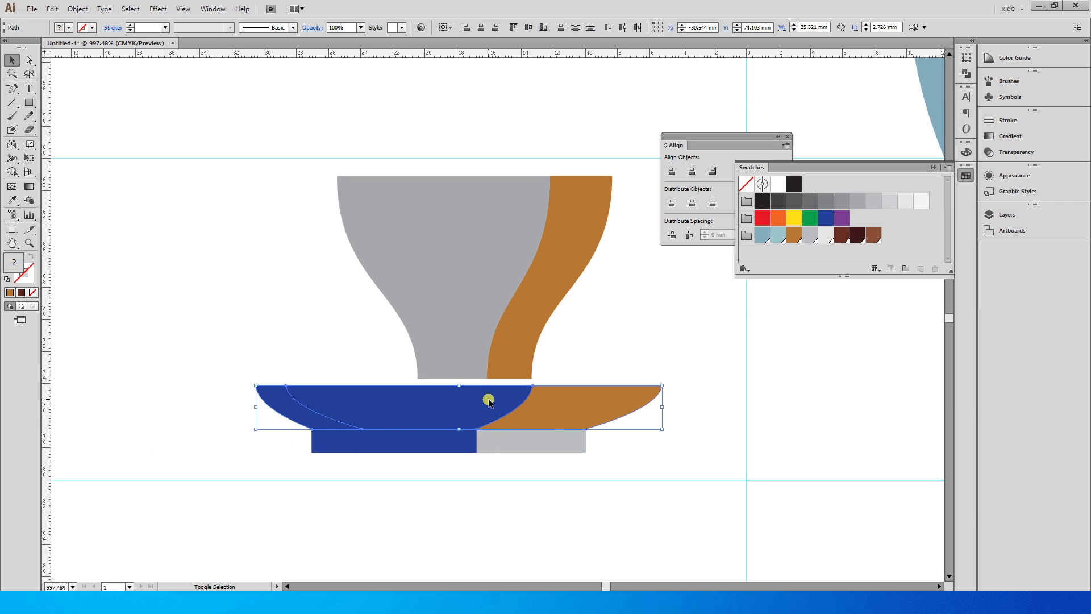
pyautogui.click(966, 74)
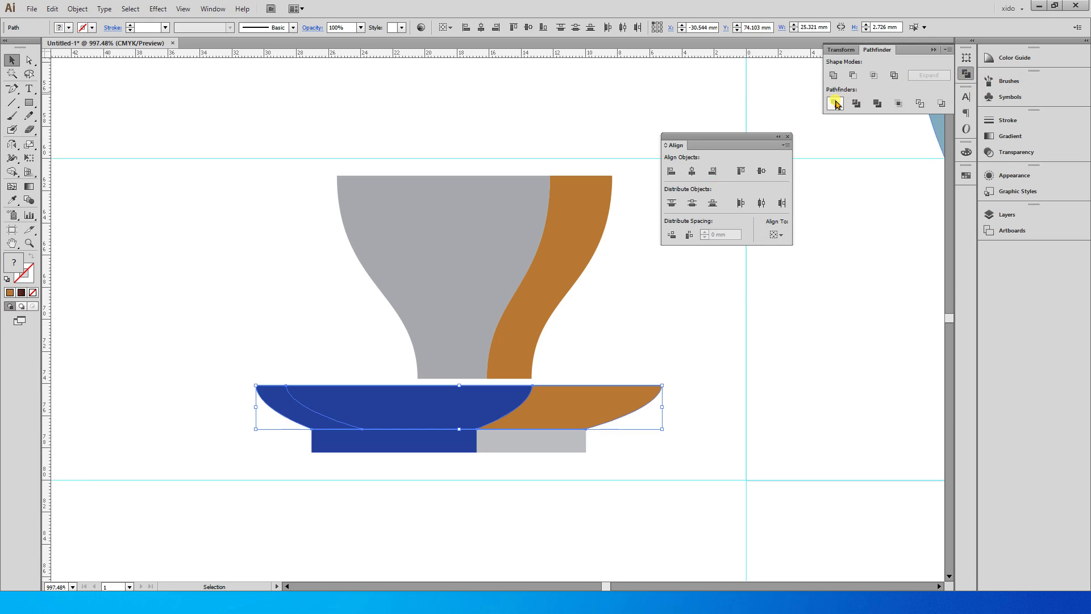
pyautogui.click(834, 104)
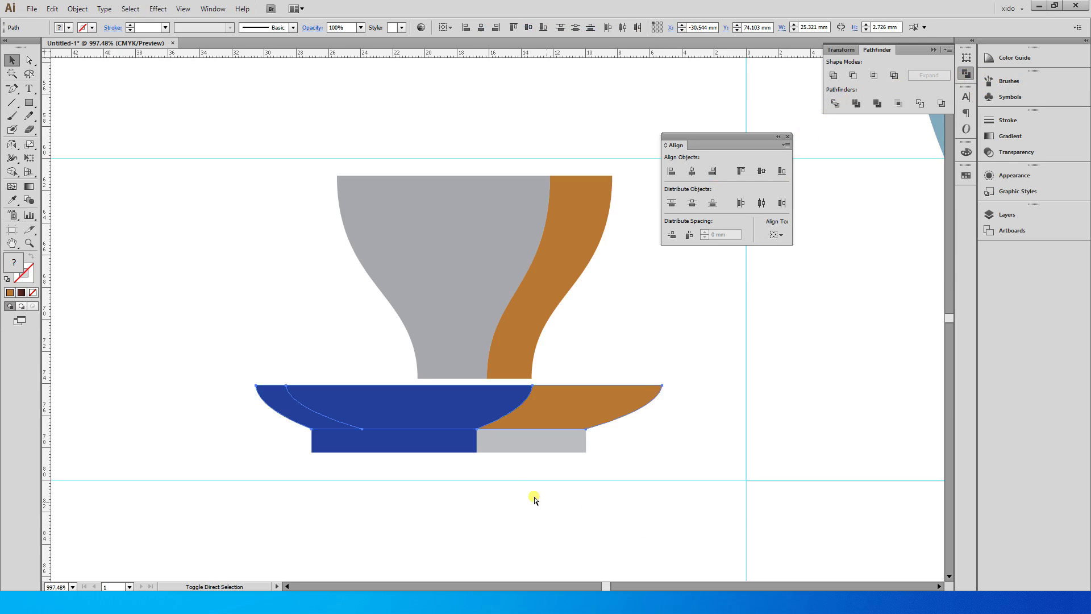
pyautogui.keyDown('shift'); pyautogui.click(459, 391); pyautogui.keyUp('shift')
pyautogui.keyDown('shift'); pyautogui.click(572, 406); pyautogui.keyUp('shift')
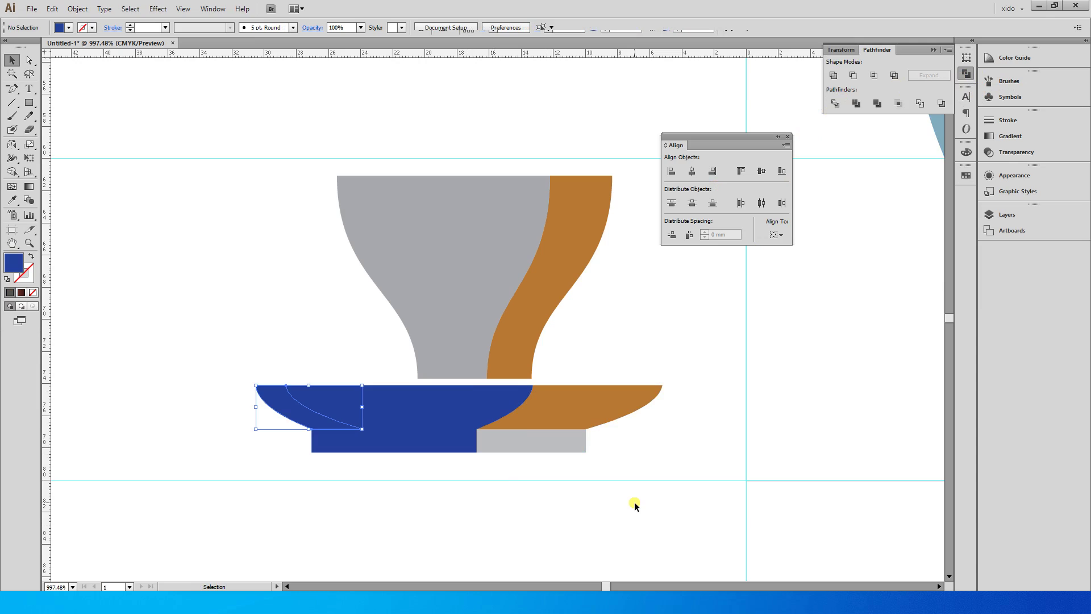
pyautogui.press('Delete')
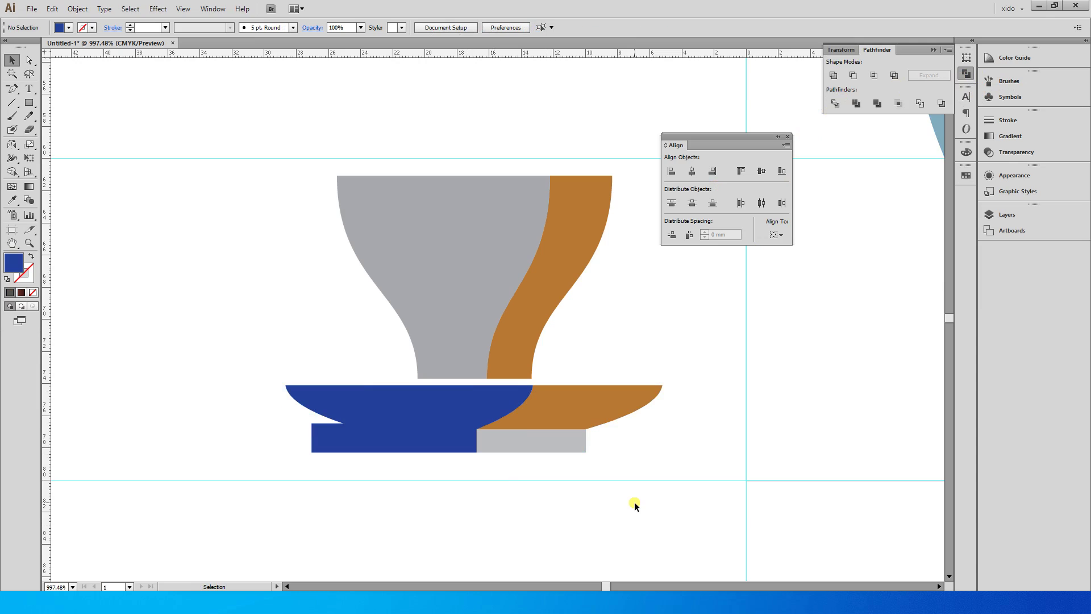
# Divide the gray foot with its blue copy, ungroup the pieces and delete the part extending beyond the foot's left side
pyautogui.click(451, 441)
pyautogui.keyDown('shift'); pyautogui.click(511, 448); pyautogui.keyUp('shift')
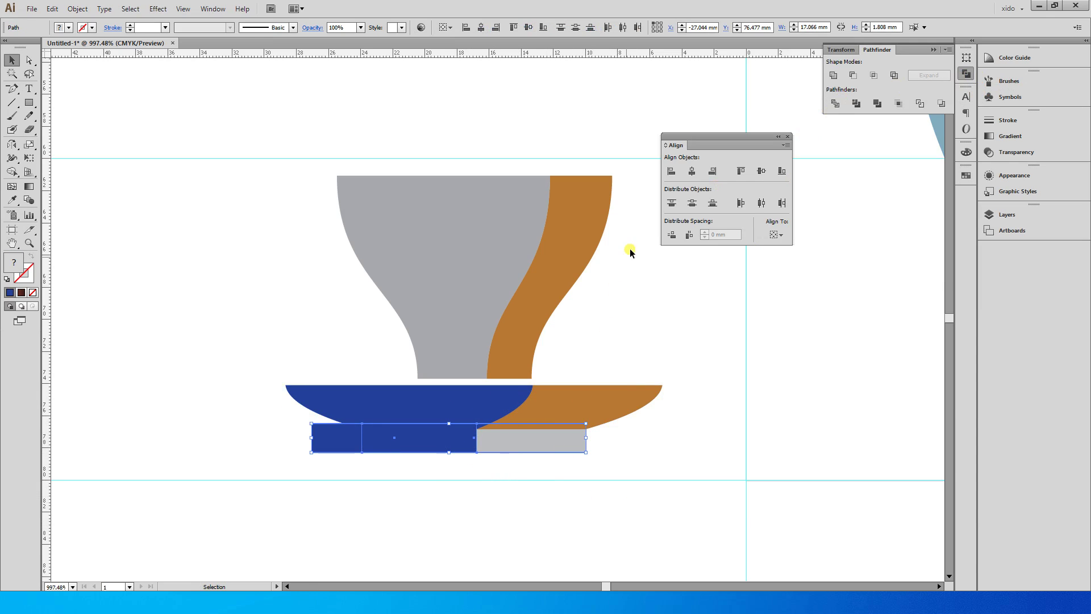
pyautogui.click(834, 103)
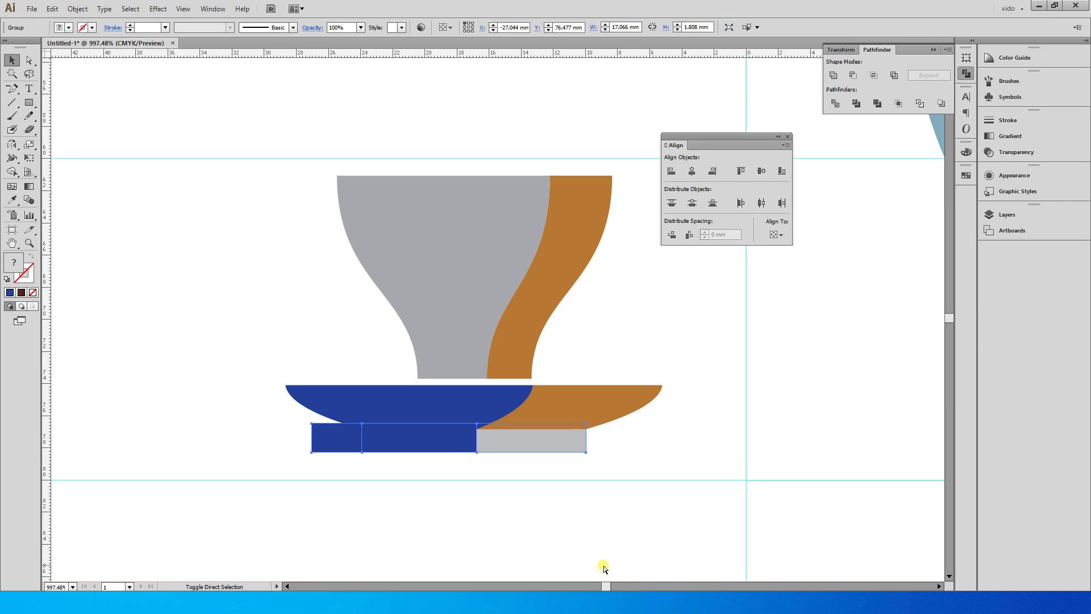
pyautogui.hotkey('ctrl', 'shift', 'g')
pyautogui.keyDown('shift'); pyautogui.click(491, 444); pyautogui.keyUp('shift')
pyautogui.keyDown('shift'); pyautogui.click(440, 437); pyautogui.keyUp('shift')
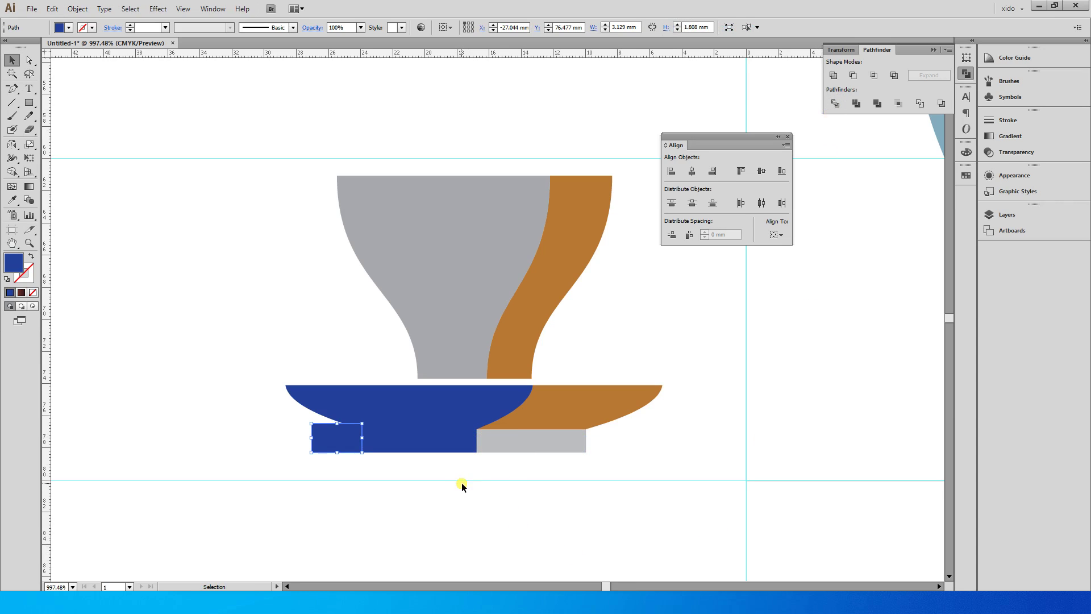
pyautogui.press('Delete')
# Fill the left piece of the foot with cyan (C 100, M 0, Y 0, K 0) and deselect it
pyautogui.click(430, 437)
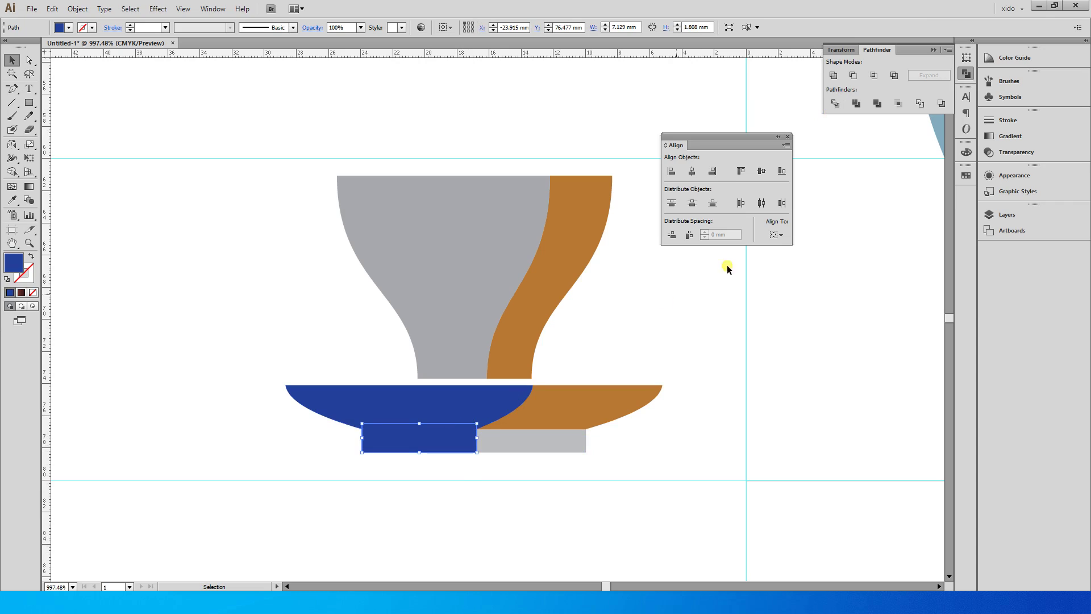
pyautogui.click(966, 152)
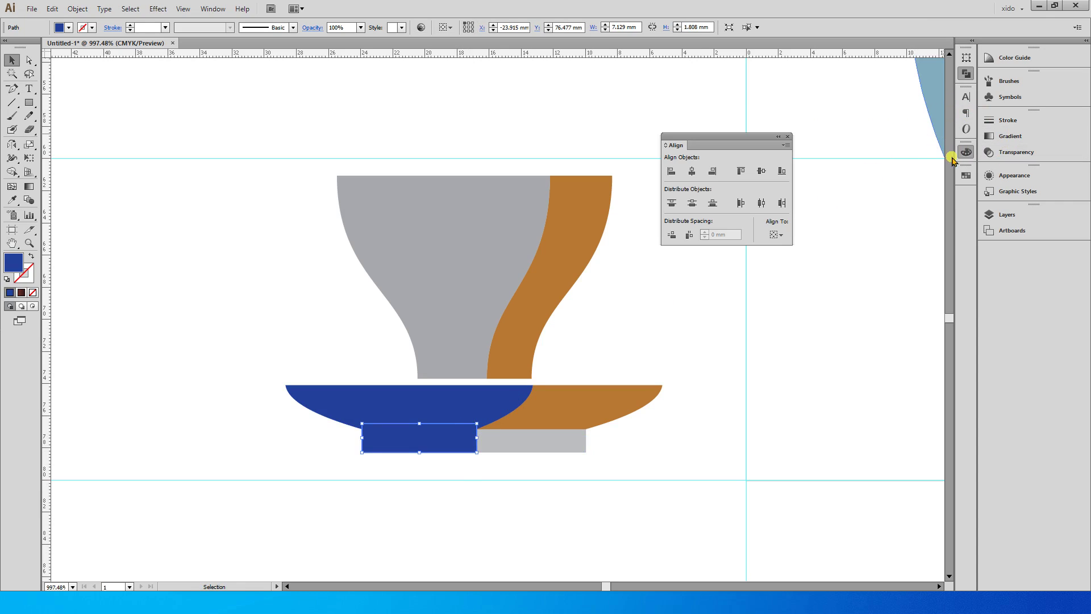
pyautogui.moveTo(910, 174); pyautogui.dragTo(815, 253)
pyautogui.click(814, 377)
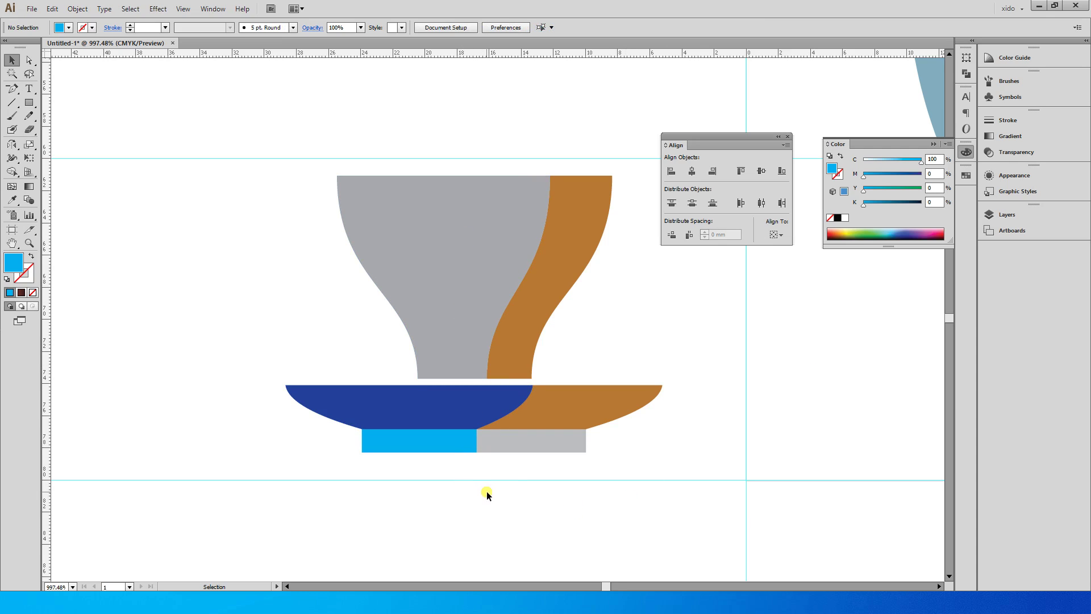
# Reduce the combined height of the saucer and foot from below, leaving the saucer about 2.5 mm and the foot about 1.7 mm tall
pyautogui.moveTo(607, 465); pyautogui.dragTo(443, 403)
pyautogui.moveTo(477, 454); pyautogui.dragTo(477, 447)
pyautogui.click(154, 375)
# Adjust the curve handles at both outer ends of the saucer to give it a fuller rounded profile that flattens toward the foot
pyautogui.press('a')
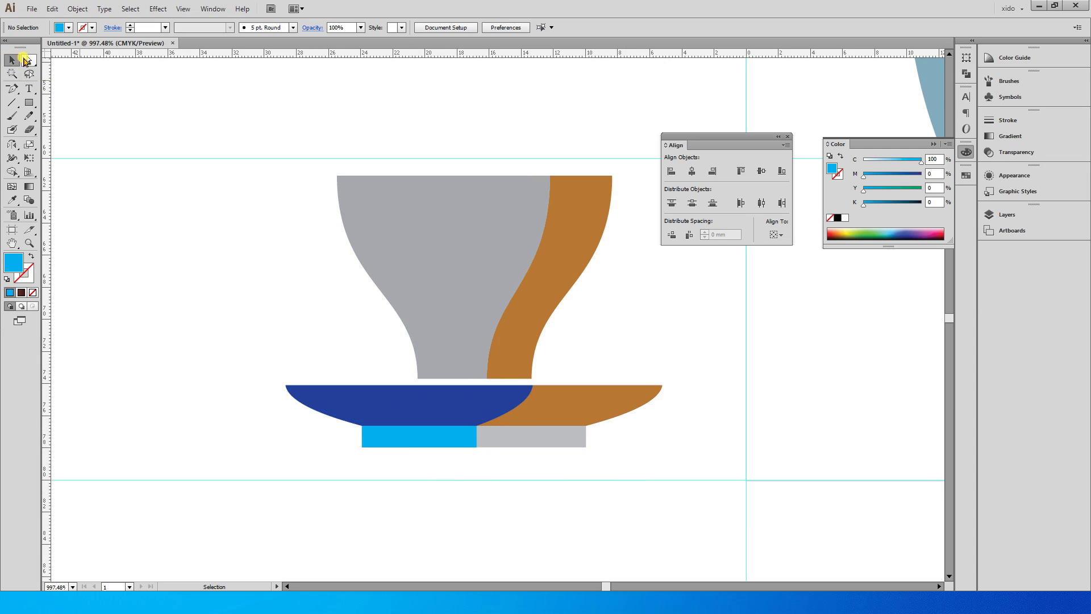
pyautogui.moveTo(301, 437); pyautogui.dragTo(340, 415)
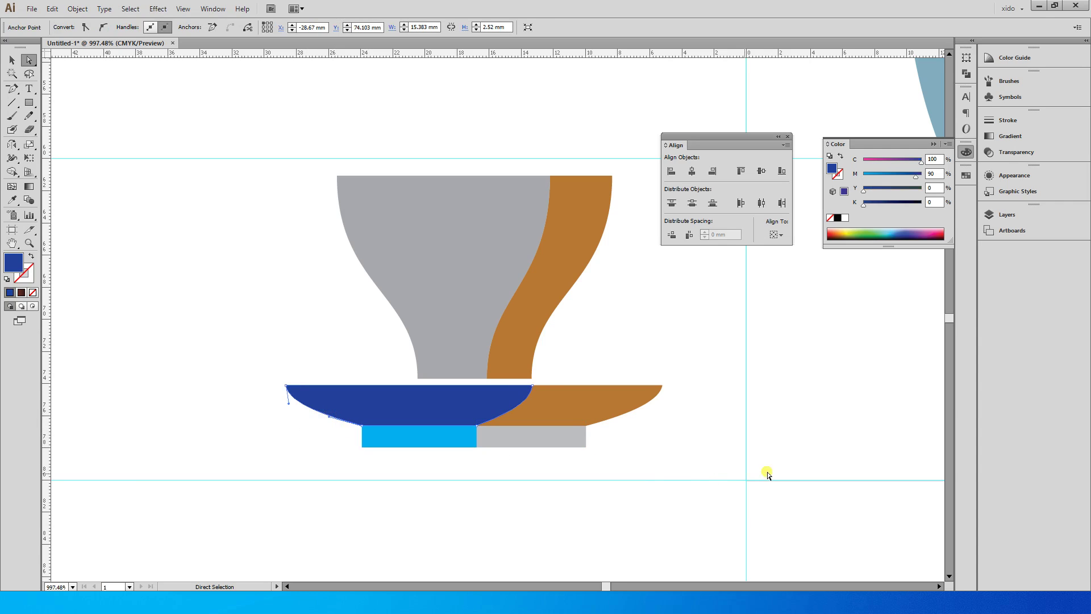
pyautogui.keyDown('shift'); pyautogui.click(604, 407); pyautogui.keyUp('shift')
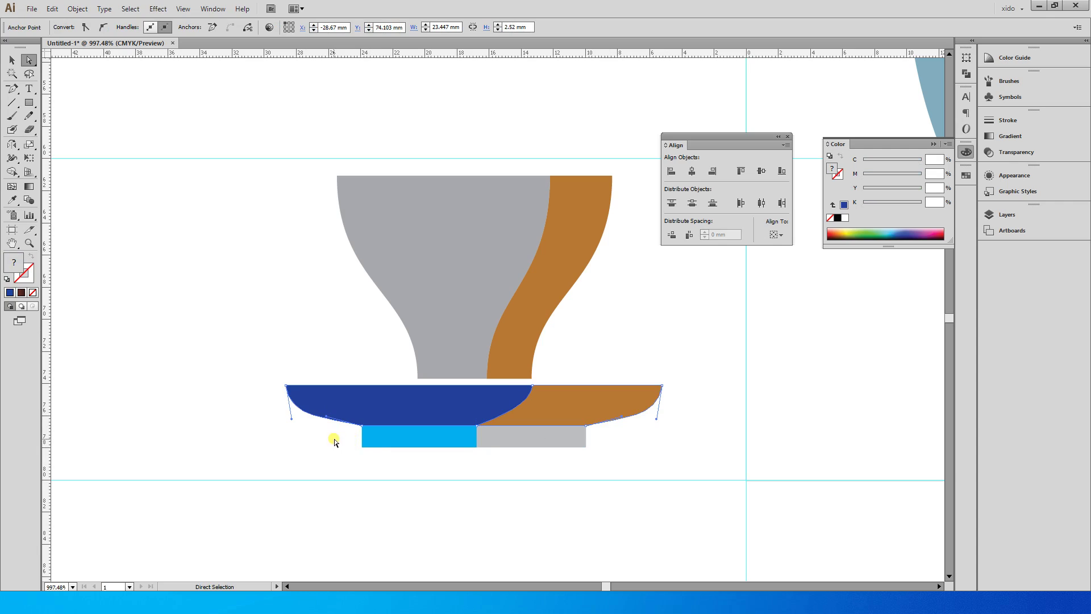
pyautogui.click(328, 419)
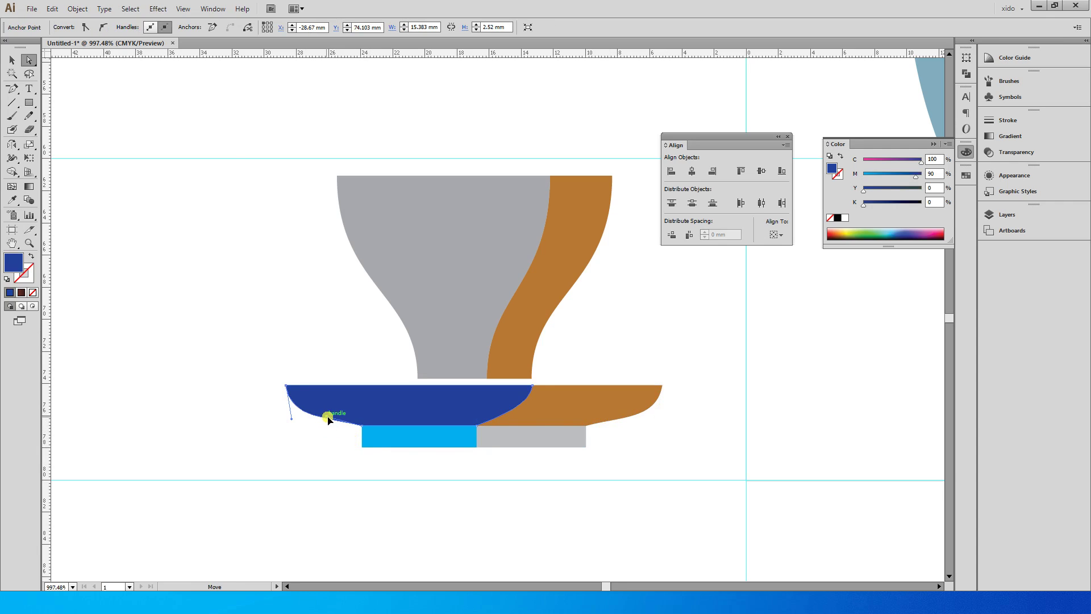
pyautogui.moveTo(328, 420); pyautogui.dragTo(331, 425)
pyautogui.click(628, 415)
pyautogui.moveTo(620, 419); pyautogui.dragTo(624, 429)
pyautogui.click(652, 459)
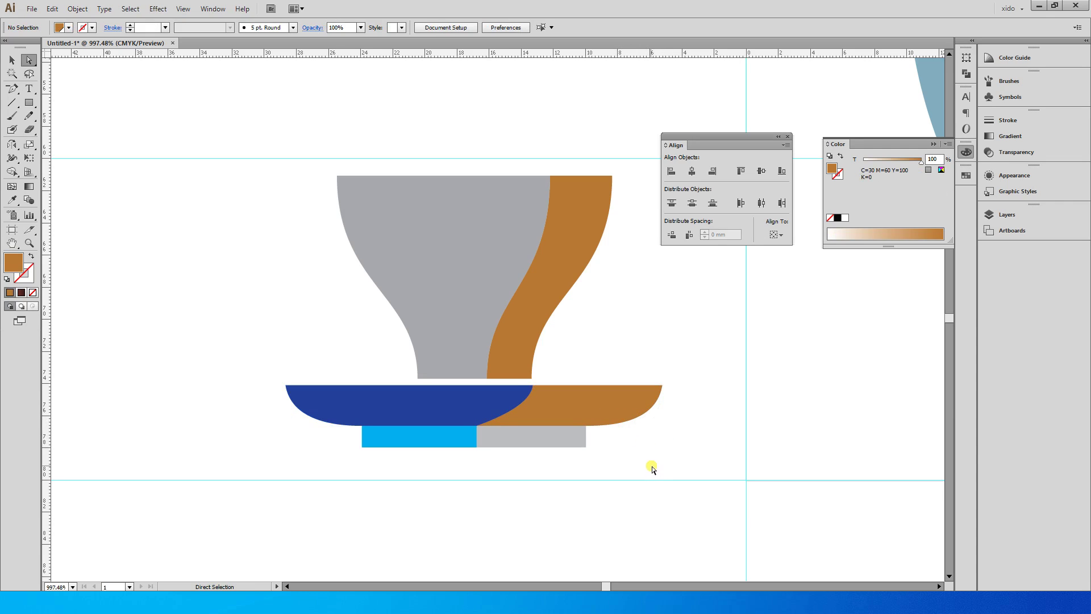
# Fill the orange right strip of the cup with the medium gray swatch from the custom color group
pyautogui.press('v')
pyautogui.hotkey('ctrl', '-')
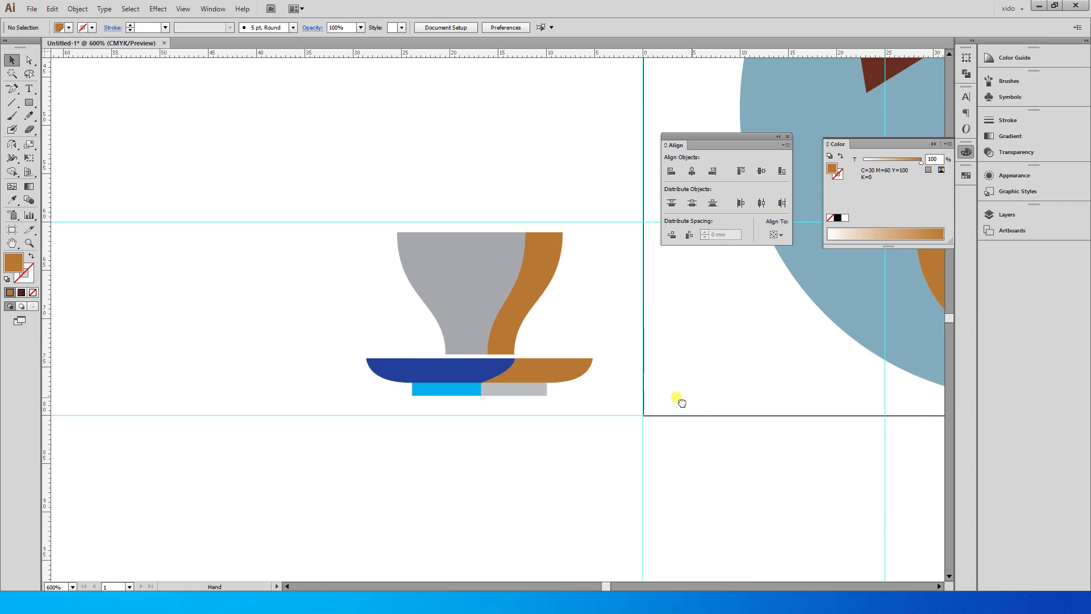
pyautogui.moveTo(677, 397); pyautogui.dragTo(483, 435)
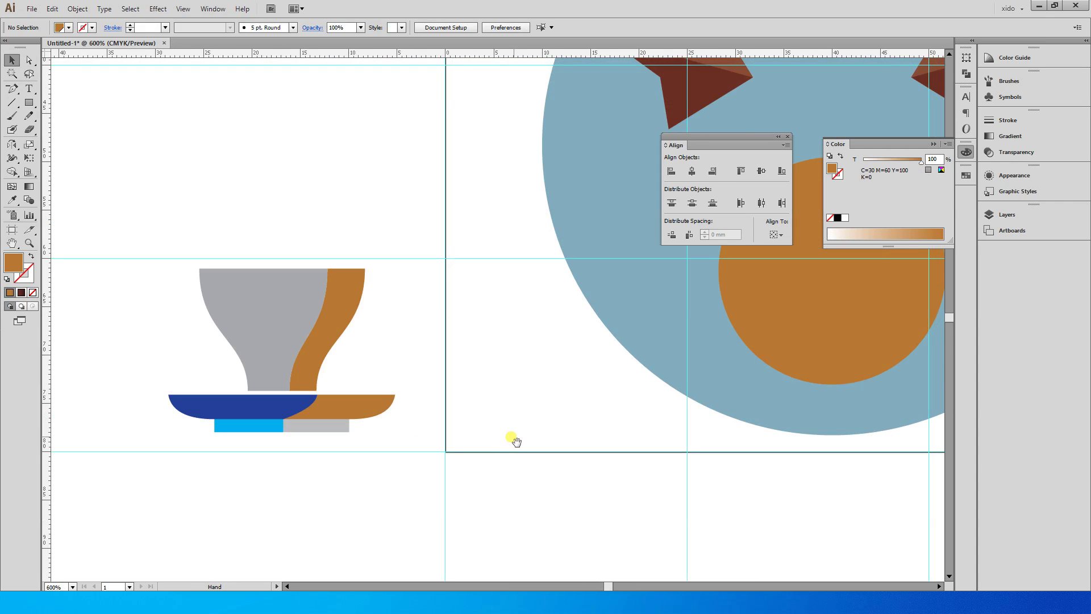
pyautogui.click(966, 175)
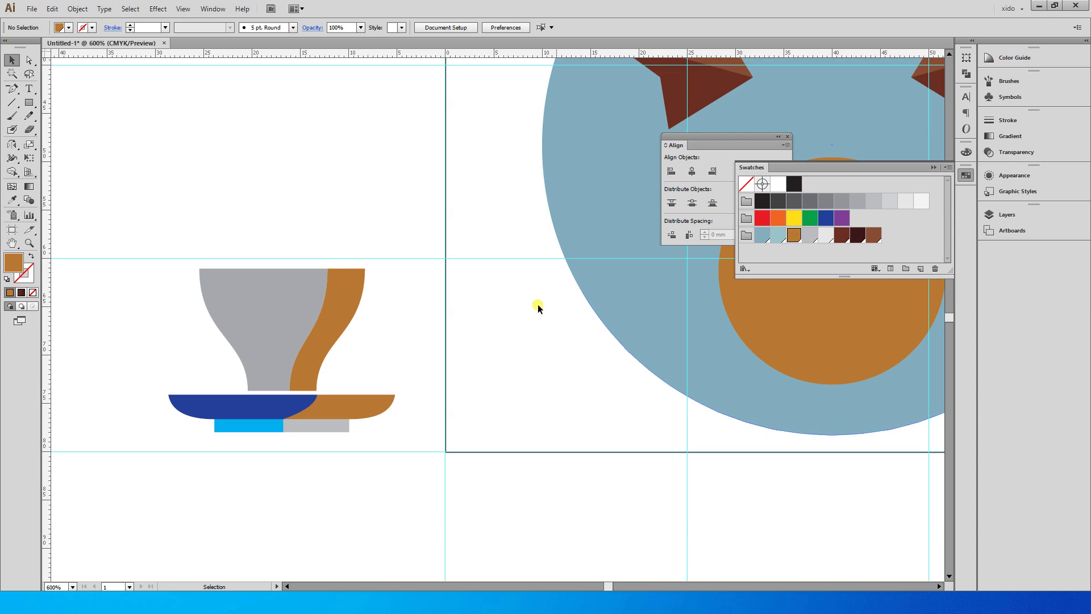
pyautogui.click(341, 306)
pyautogui.click(810, 239)
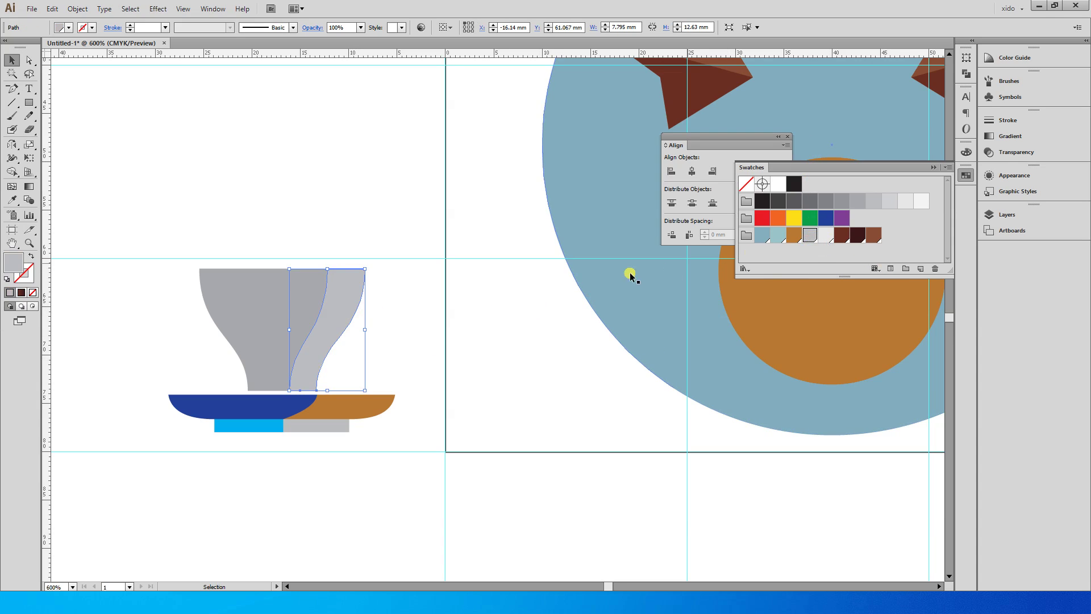
# Bring the cup's left part to the front and fill it with the very light gray custom swatch
pyautogui.click(224, 318)
pyautogui.hotkey('ctrl', 'shift', ']')
pyautogui.click(825, 237)
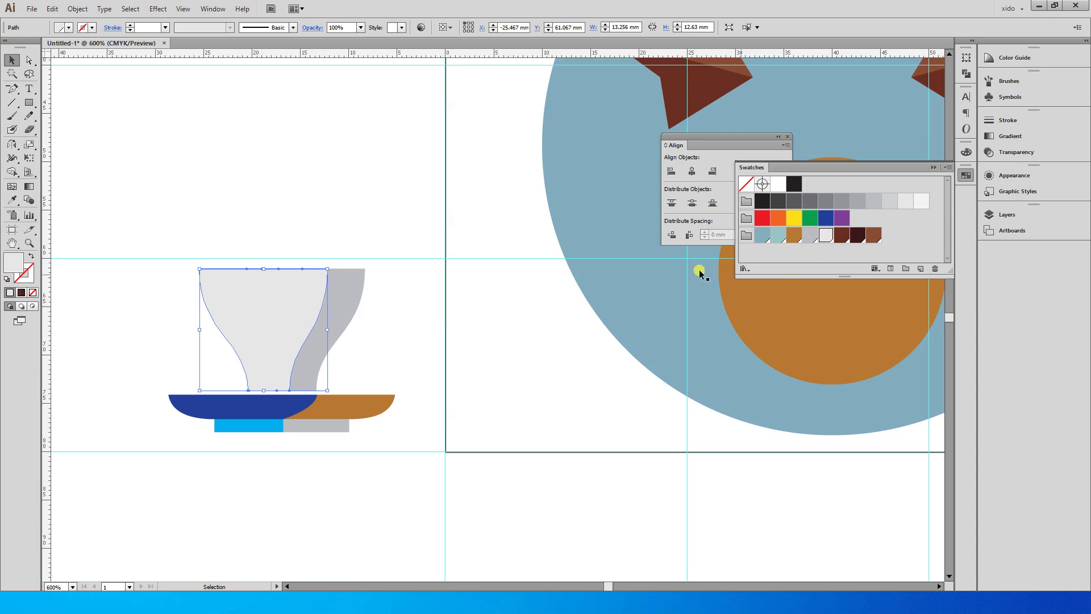
# Fill the saucer's right part with the dark reddish-brown swatch and its left part with the lighter brown swatch
pyautogui.click(364, 408)
pyautogui.click(844, 235)
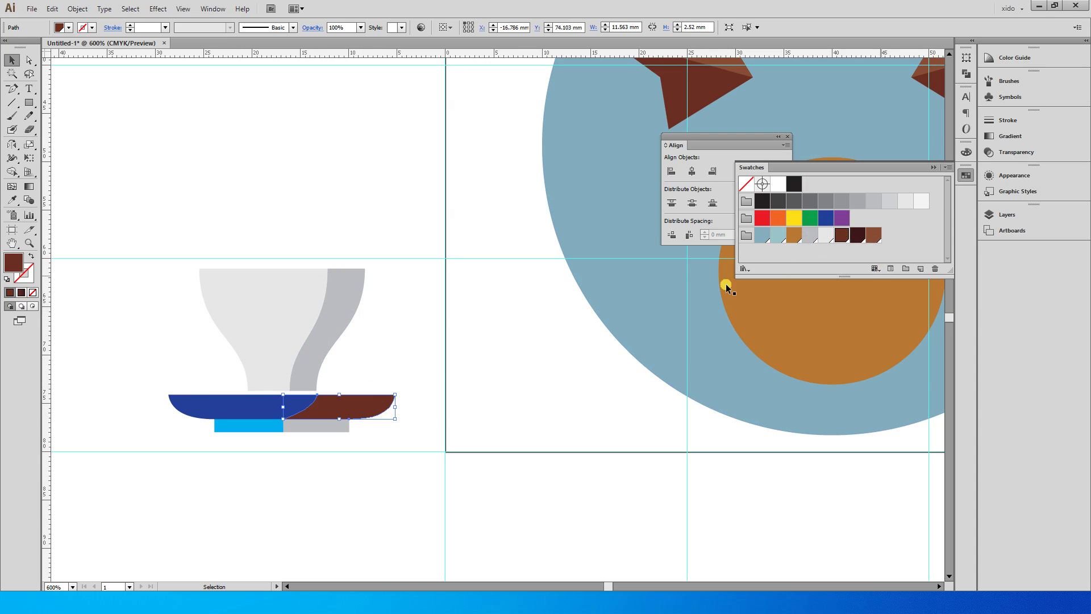
pyautogui.click(244, 403)
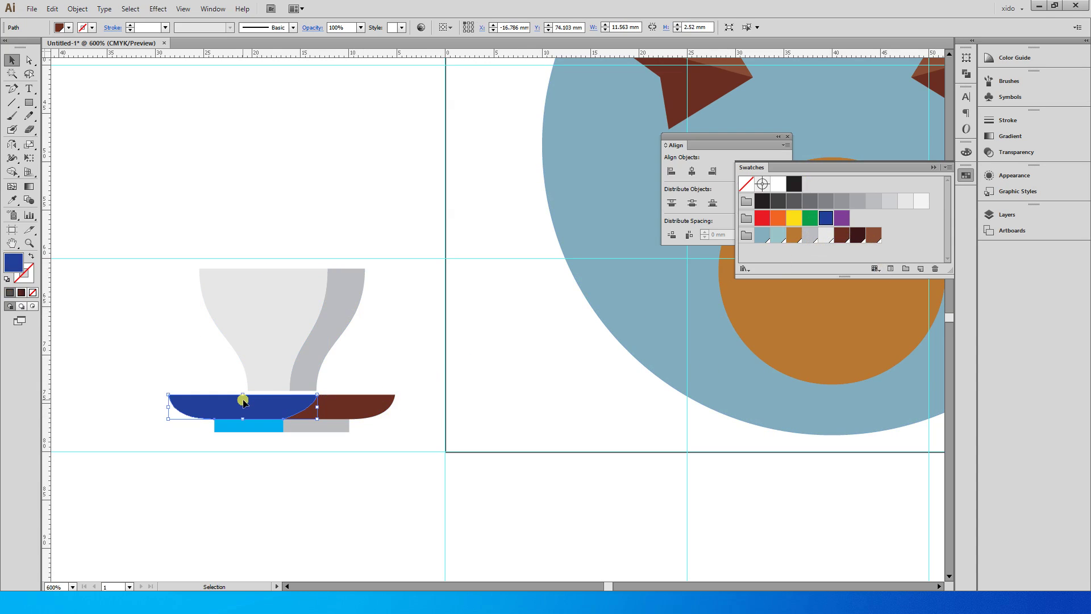
pyautogui.click(873, 235)
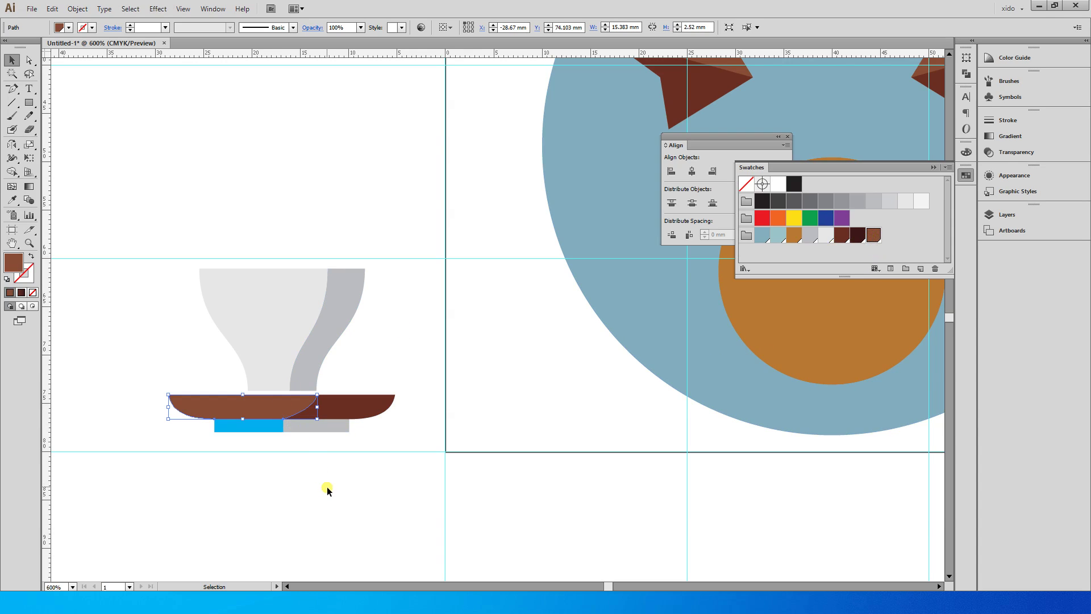
# Fill the foot's left part with the lighter brown swatch and its right part with the darkest brown swatch
pyautogui.click(255, 426)
pyautogui.click(873, 238)
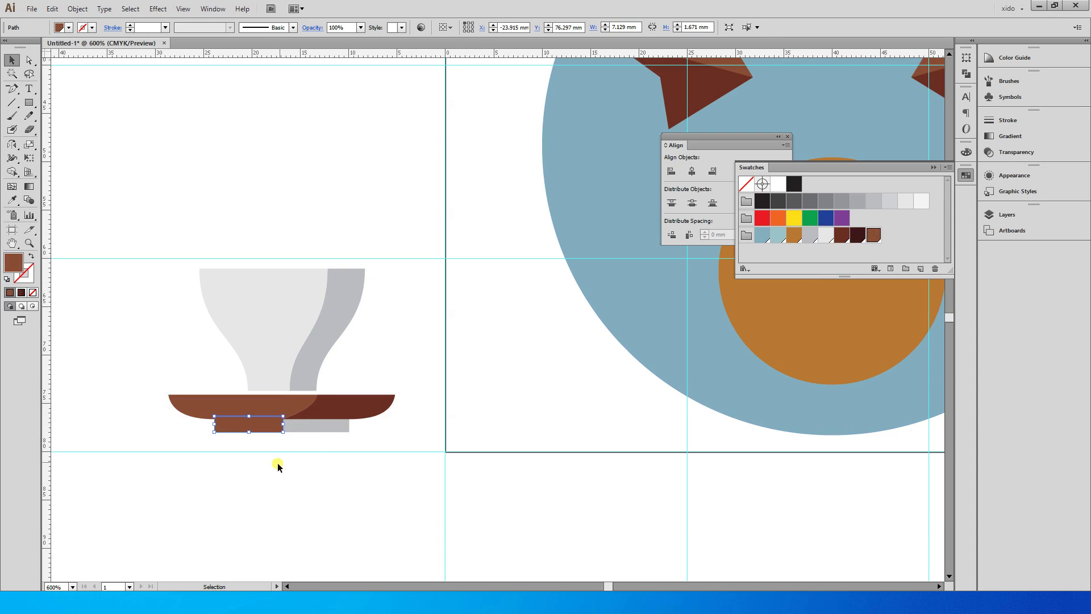
pyautogui.click(321, 426)
pyautogui.click(856, 234)
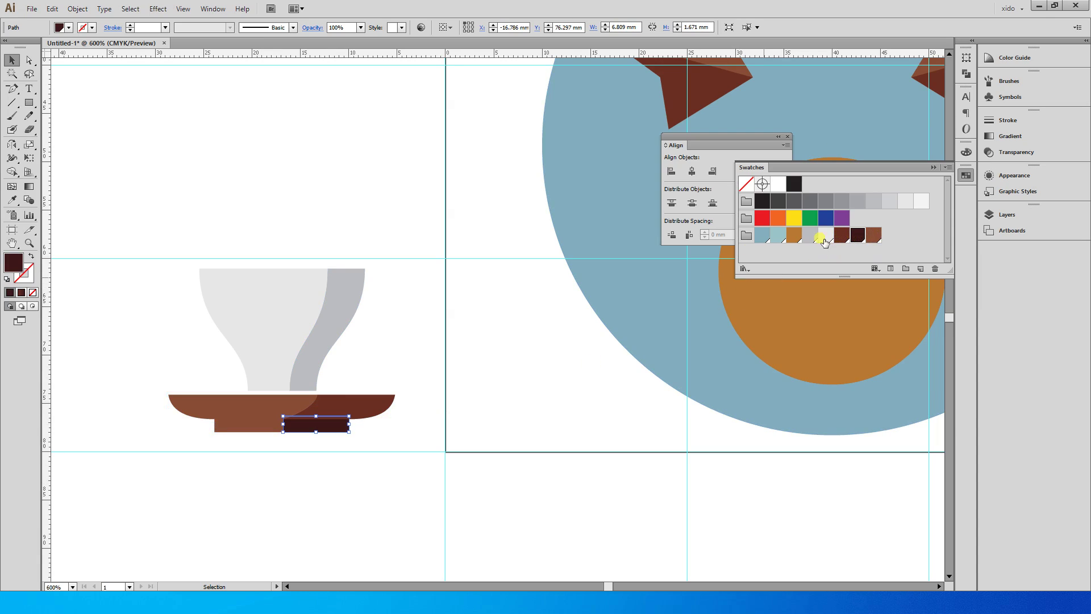
pyautogui.click(400, 332)
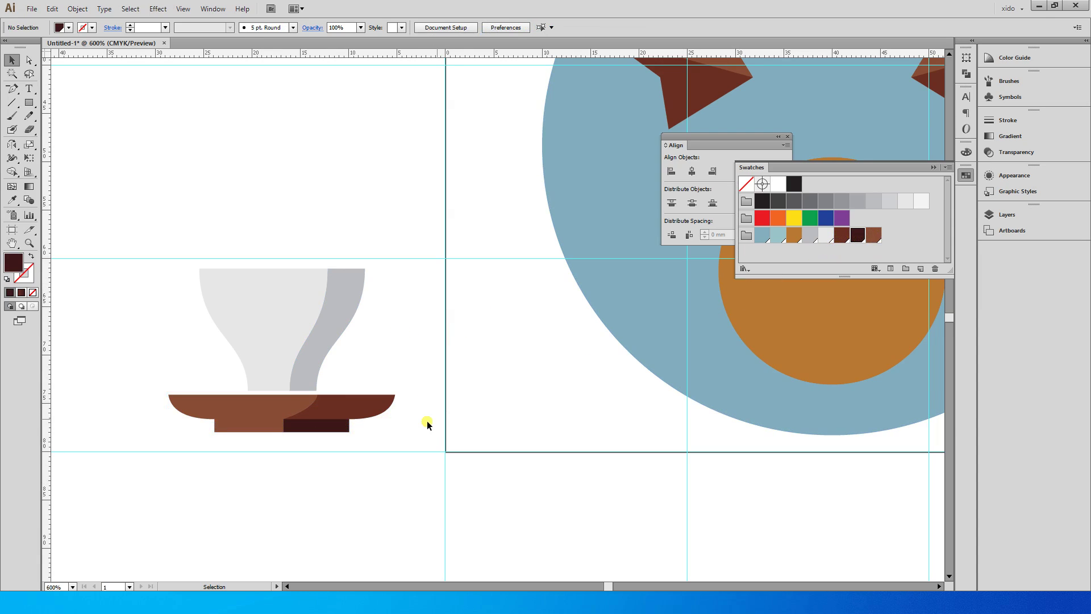
# Recolor the foot's left part by sampling the dark reddish brown of the saucer's right part with the Eyedropper
pyautogui.click(251, 426)
pyautogui.press('i')
pyautogui.click(341, 392)
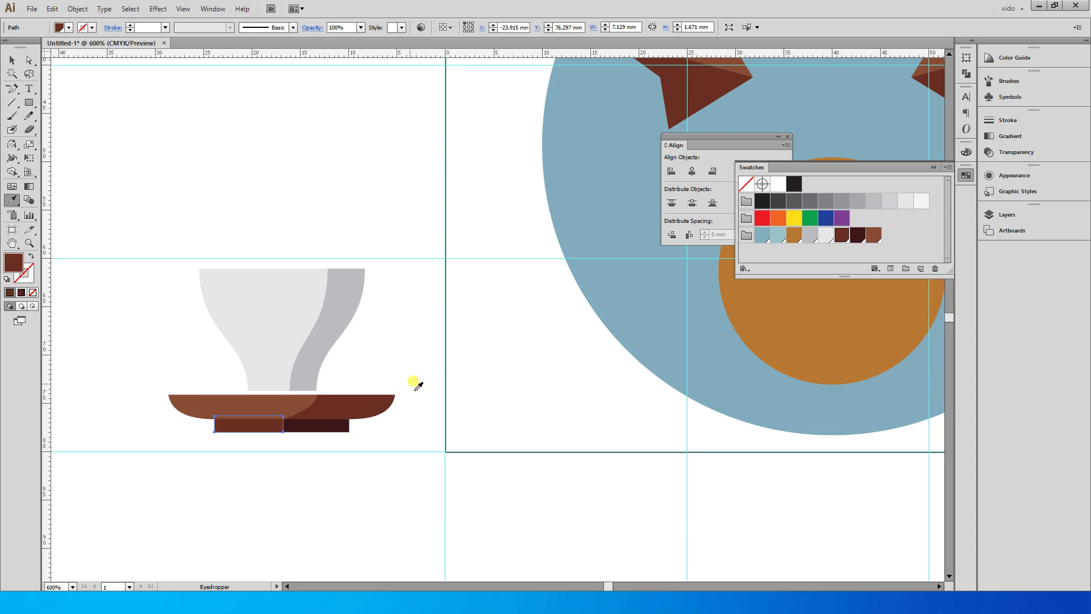
pyautogui.press('v')
pyautogui.click(405, 399)
# Group all pieces of the cup, saucer and foot, and deselect the group
pyautogui.moveTo(402, 439); pyautogui.dragTo(179, 284)
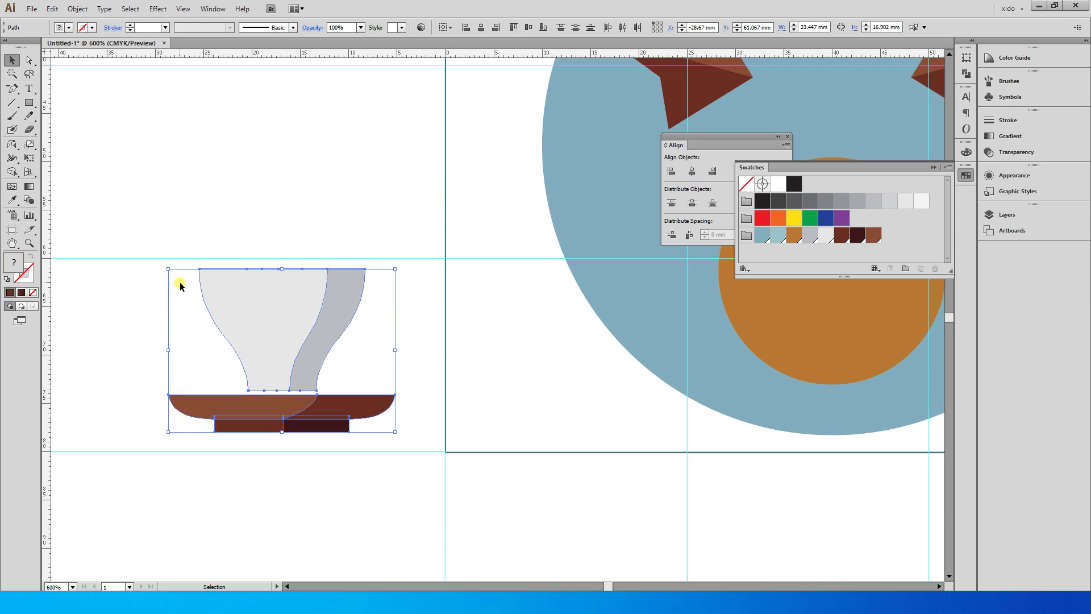
pyautogui.hotkey('ctrl', 'g')
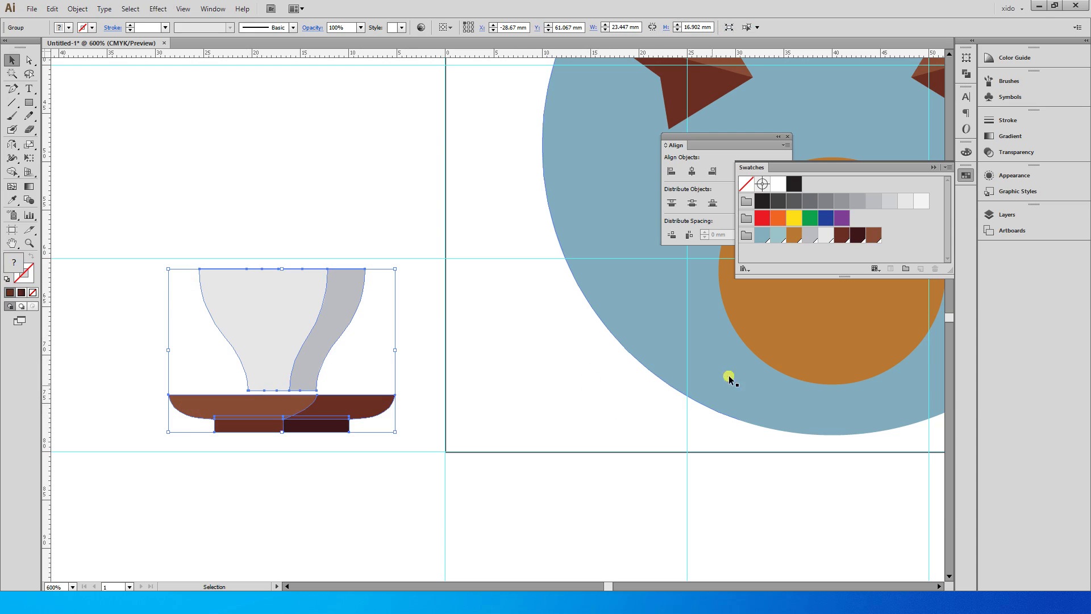
pyautogui.click(512, 448)
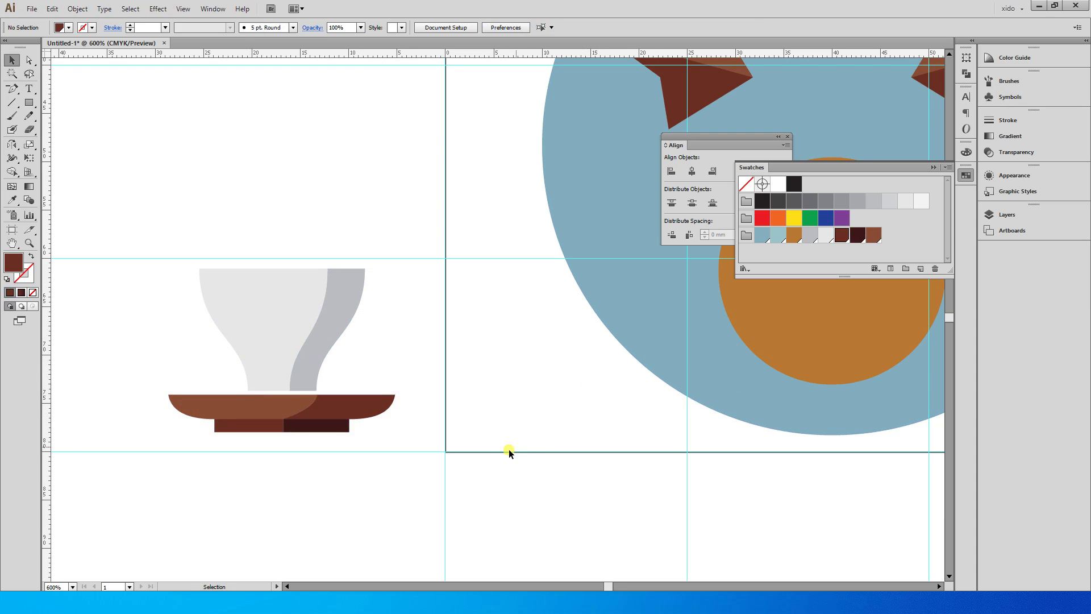
# Examine the cup's right outer curve and its anchor points up close in outline view, and return to the colored preview
pyautogui.moveTo(509, 448); pyautogui.dragTo(563, 456)
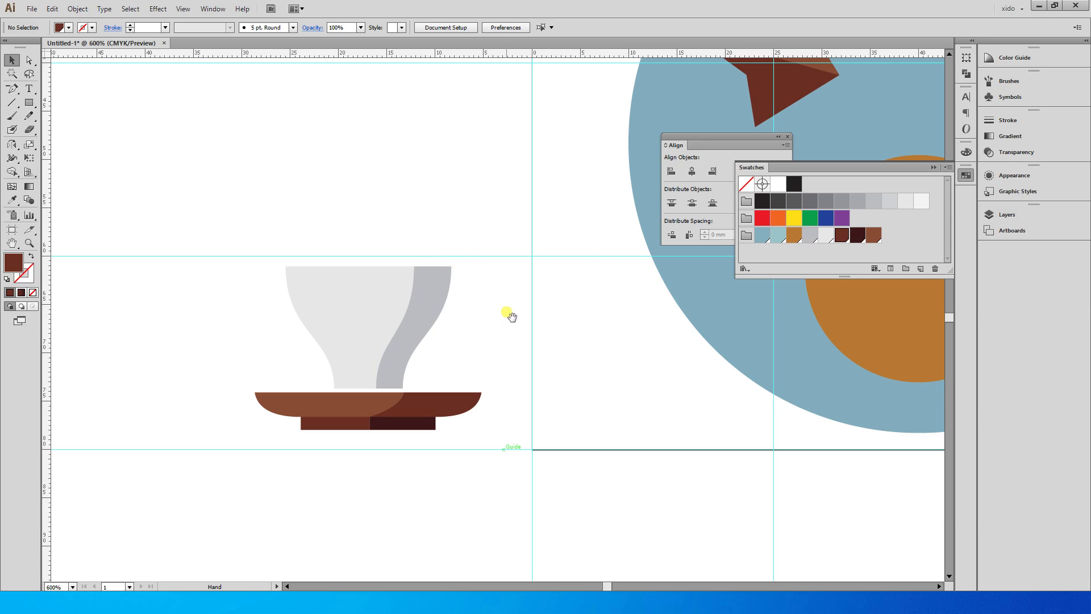
pyautogui.hotkey('ctrl', 'space')
pyautogui.moveTo(264, 228); pyautogui.dragTo(627, 494)
pyautogui.moveTo(626, 379); pyautogui.dragTo(606, 418)
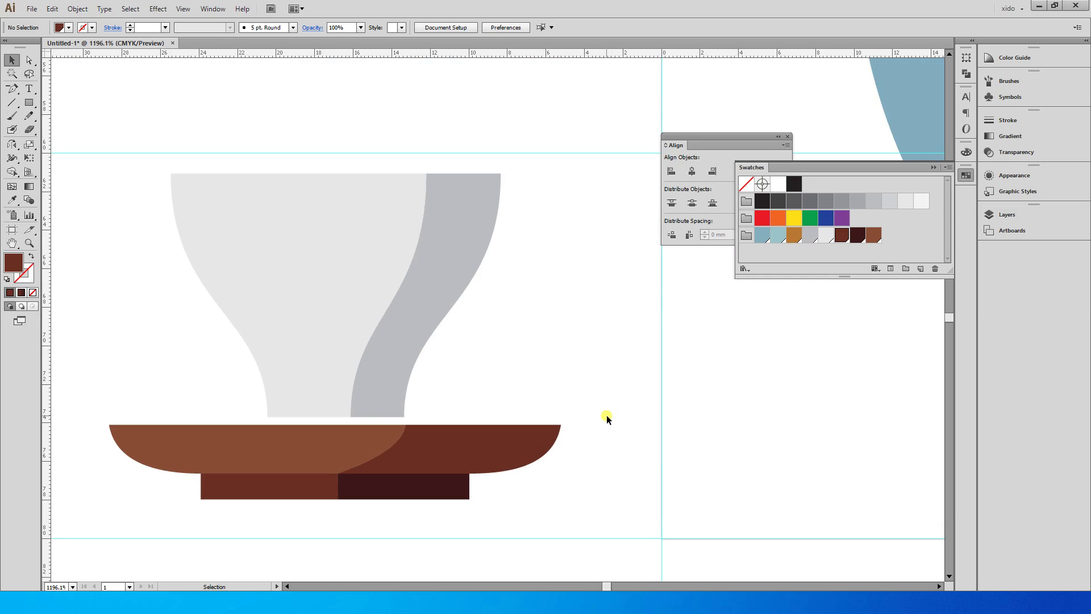
pyautogui.click(29, 60)
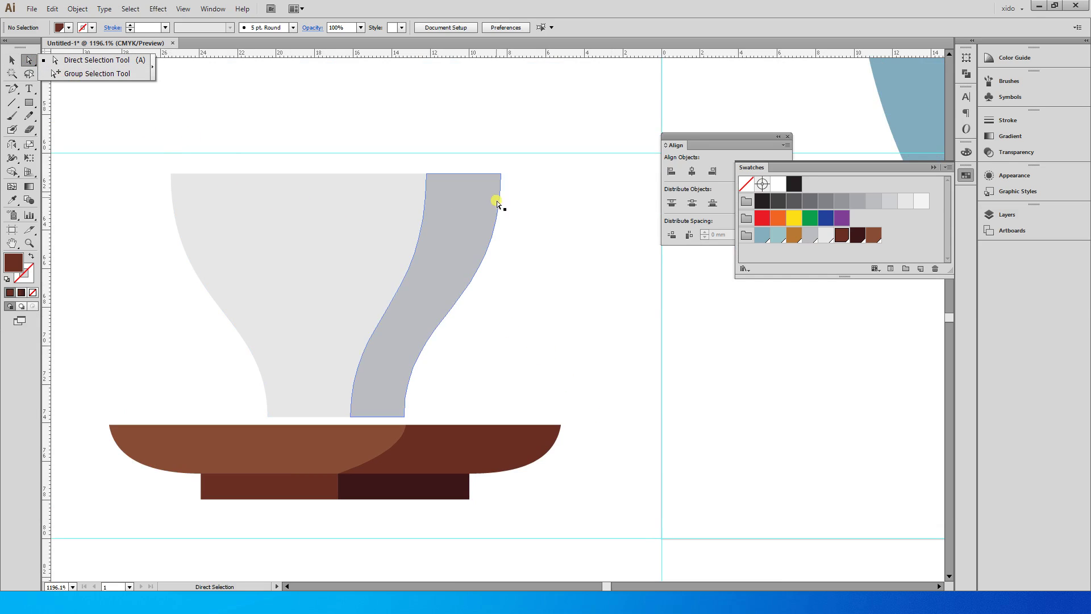
pyautogui.hotkey('ctrl', 'y')
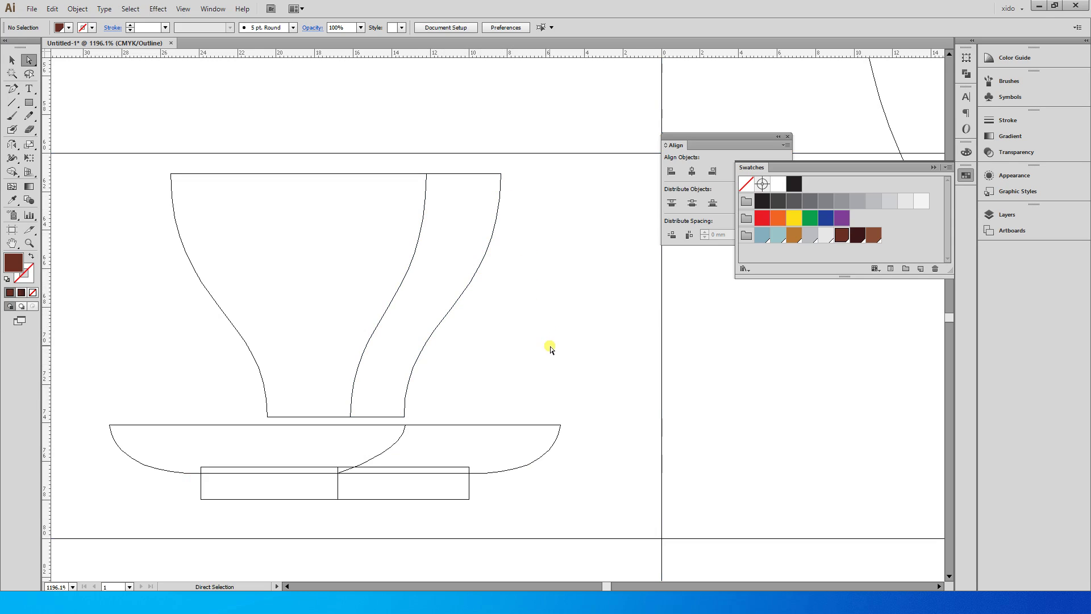
pyautogui.moveTo(545, 206); pyautogui.dragTo(443, 372)
pyautogui.moveTo(490, 317); pyautogui.dragTo(458, 275)
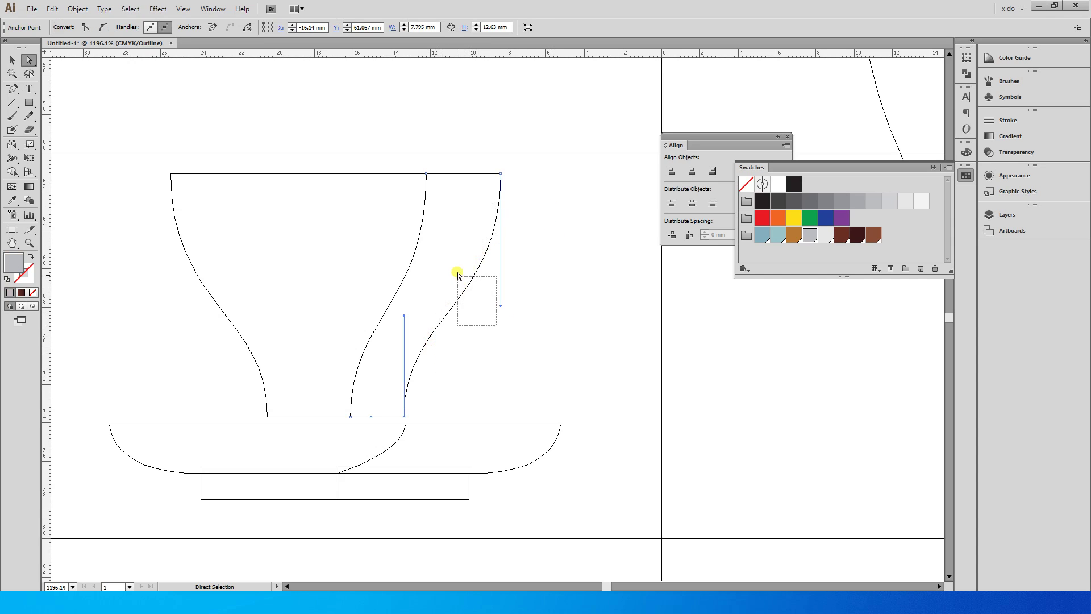
pyautogui.moveTo(486, 330); pyautogui.dragTo(438, 246)
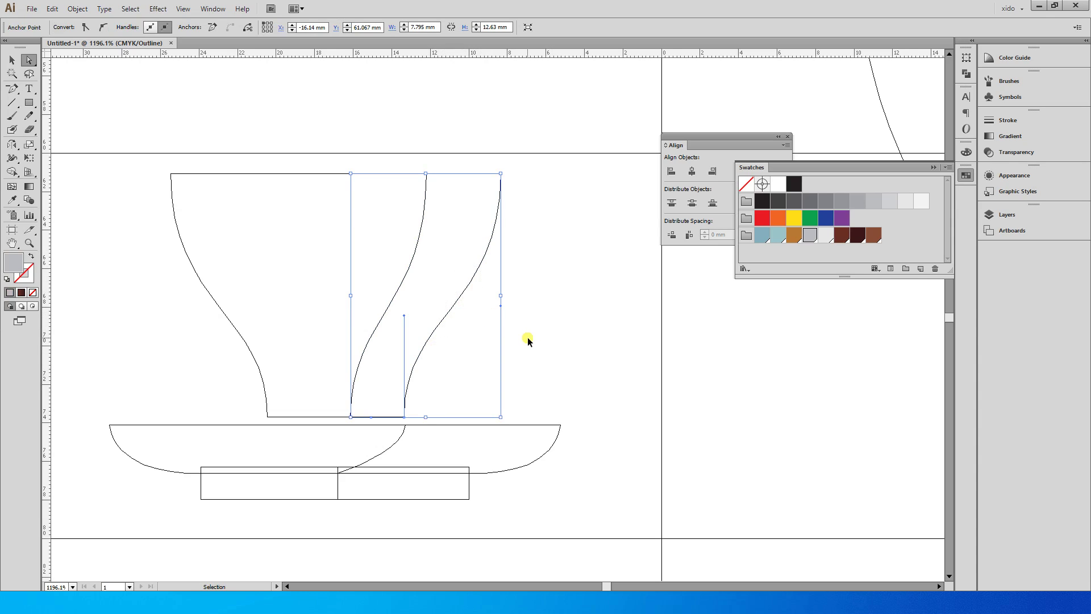
pyautogui.click(613, 442)
pyautogui.hotkey('ctrl', 'y')
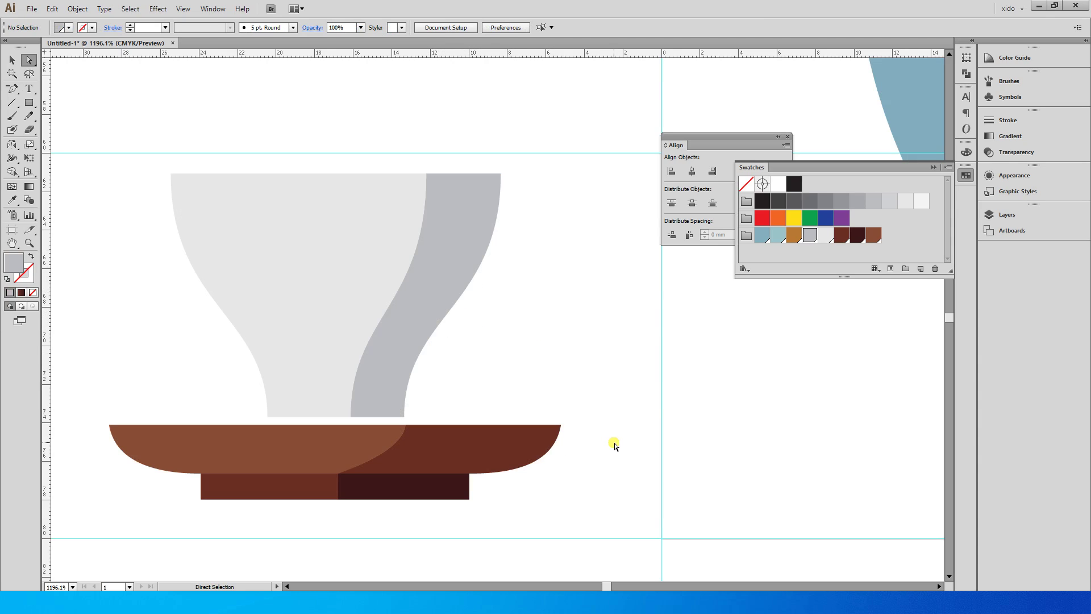
# Copy the cup's right outer curve, move the copy about 6.3 mm to the right, and swap its fill to a gray 1 pt stroke
pyautogui.click(443, 338)
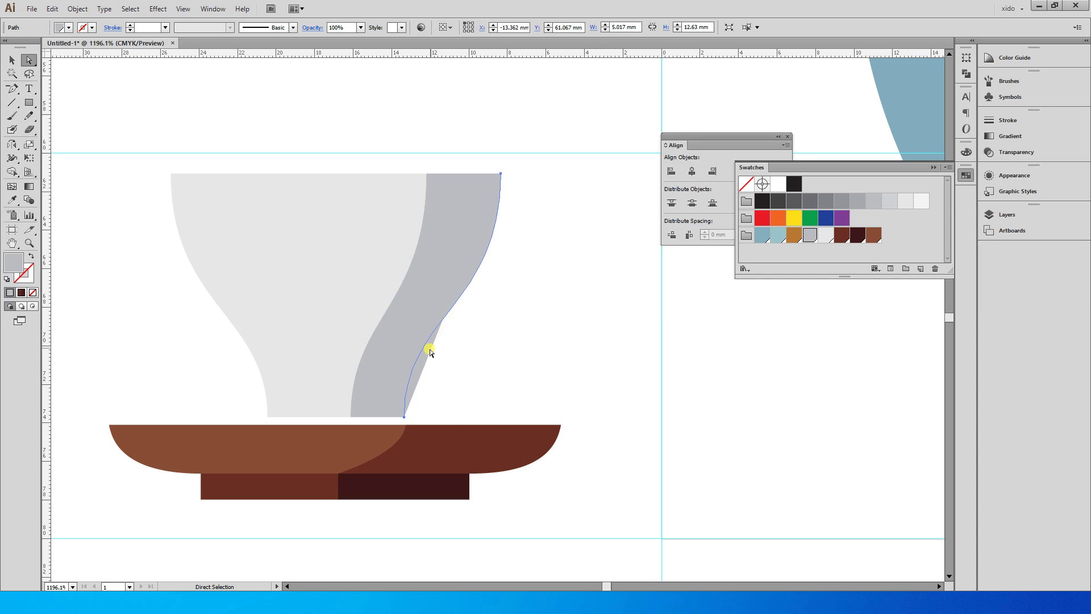
pyautogui.moveTo(430, 352); pyautogui.dragTo(552, 351)
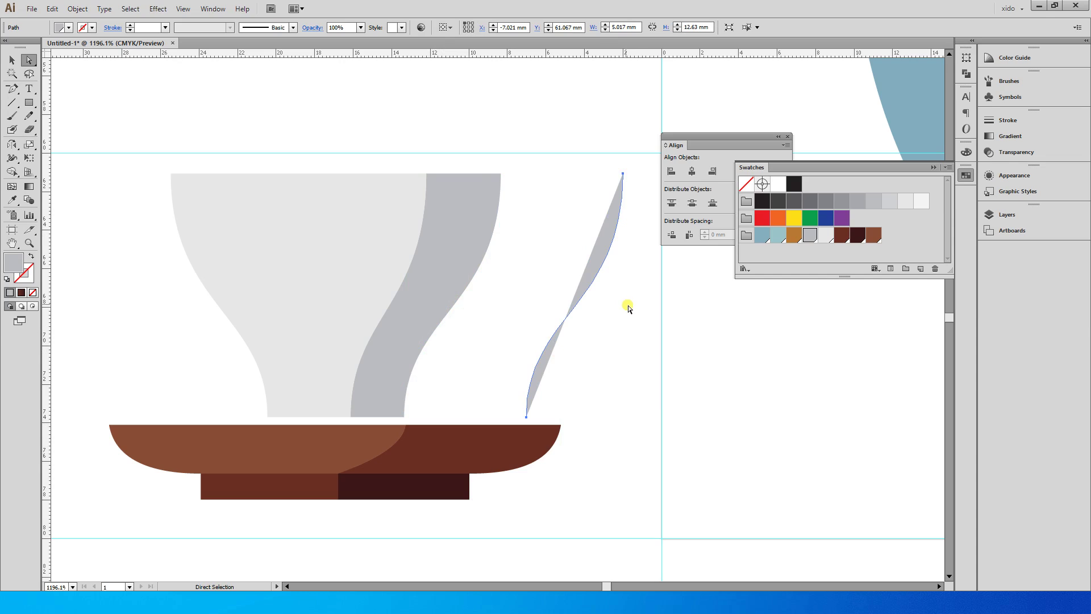
pyautogui.click(33, 257)
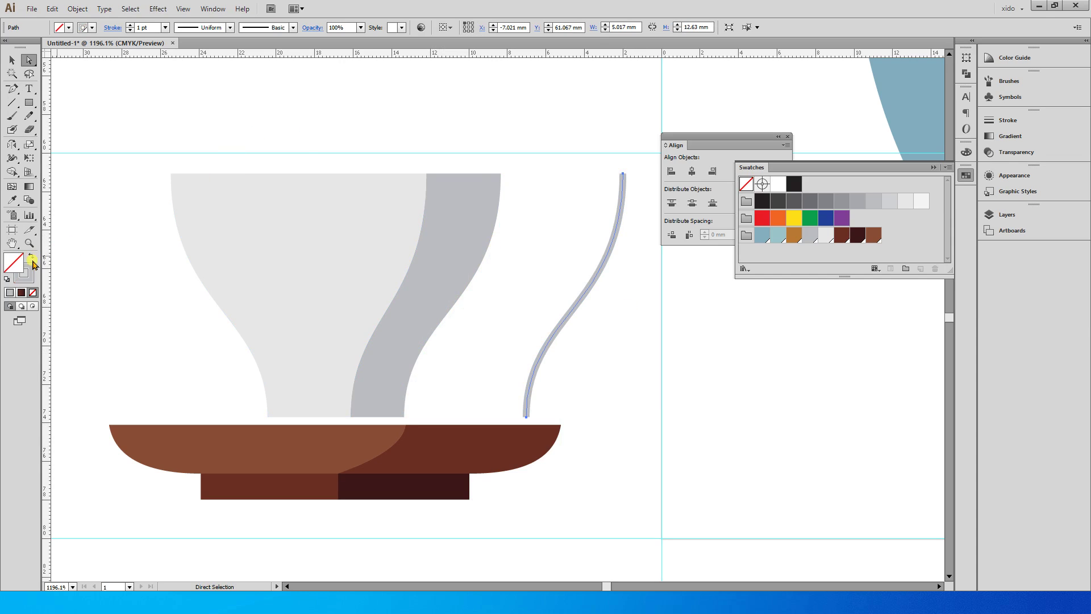
pyautogui.click(31, 257)
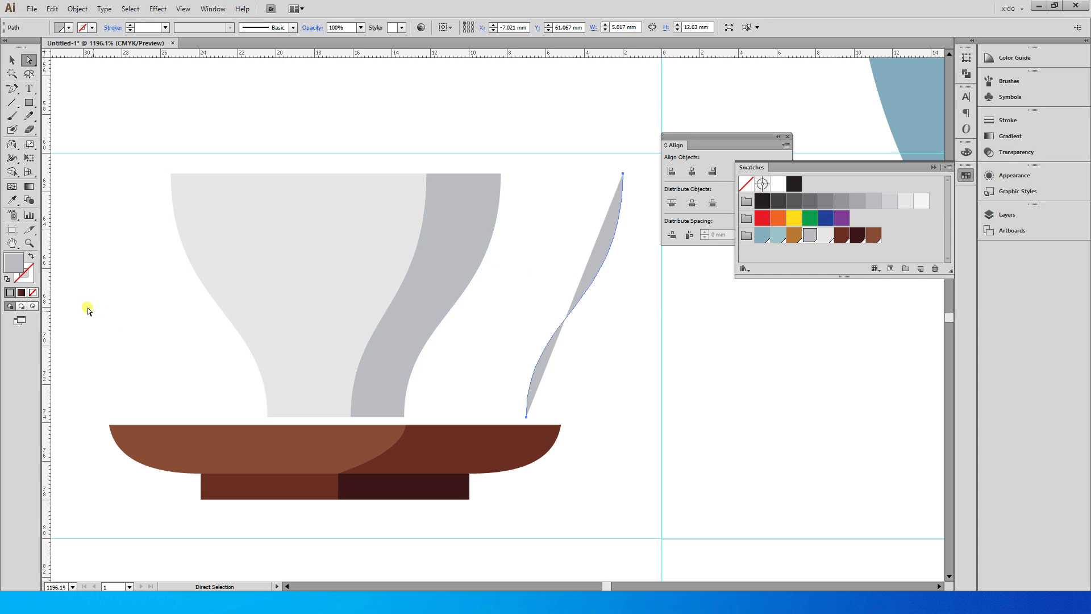
pyautogui.click(32, 257)
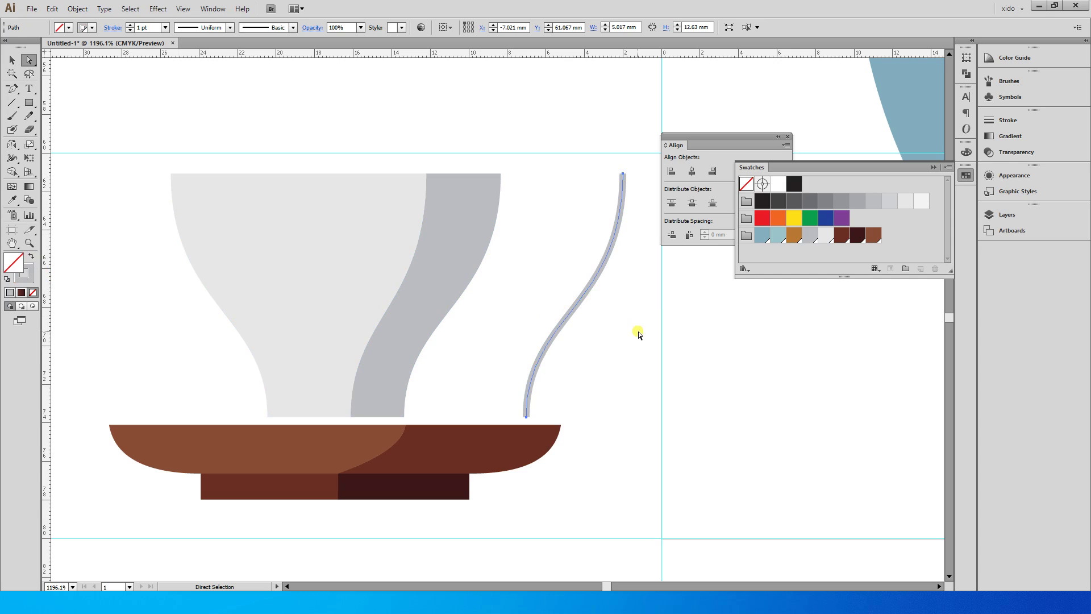
# Reshape the copied curve by moving its top anchor onto the cup's upper right edge and its bottom anchor to about X -9.5, Y 71.05 mm
pyautogui.click(653, 305)
pyautogui.click(623, 174)
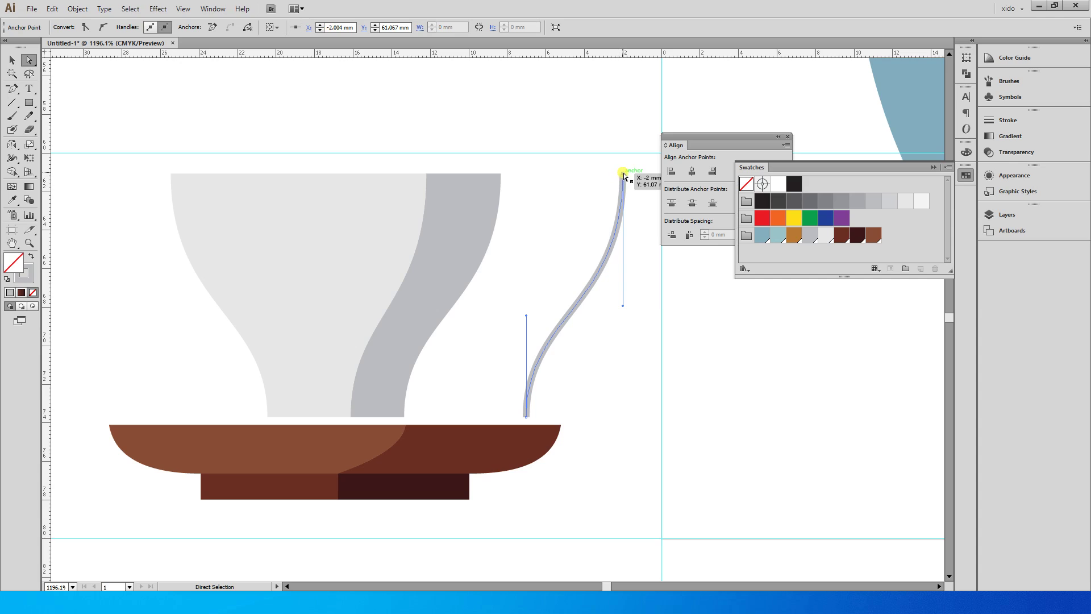
pyautogui.moveTo(623, 174); pyautogui.dragTo(487, 186)
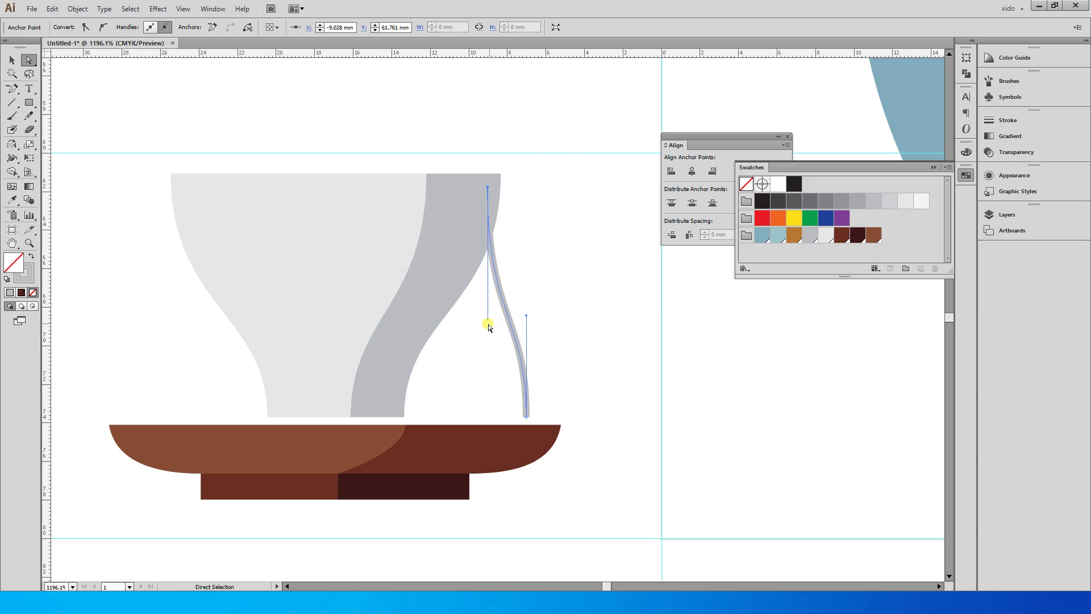
pyautogui.moveTo(489, 323)
pyautogui.mouseDown()
pyautogui.moveTo(653, 199)
pyautogui.moveTo(658, 177)
pyautogui.moveTo(684, 180)
pyautogui.mouseUp()
pyautogui.moveTo(526, 416); pyautogui.dragTo(479, 365)
pyautogui.moveTo(480, 267)
pyautogui.mouseDown()
pyautogui.moveTo(421, 275)
pyautogui.moveTo(378, 314)
pyautogui.moveTo(343, 320)
pyautogui.mouseUp()
# Add an anchor point on the handle curve's right bend and adjust it and the top anchor's direction line to form a rounded upper loop
pyautogui.click(966, 175)
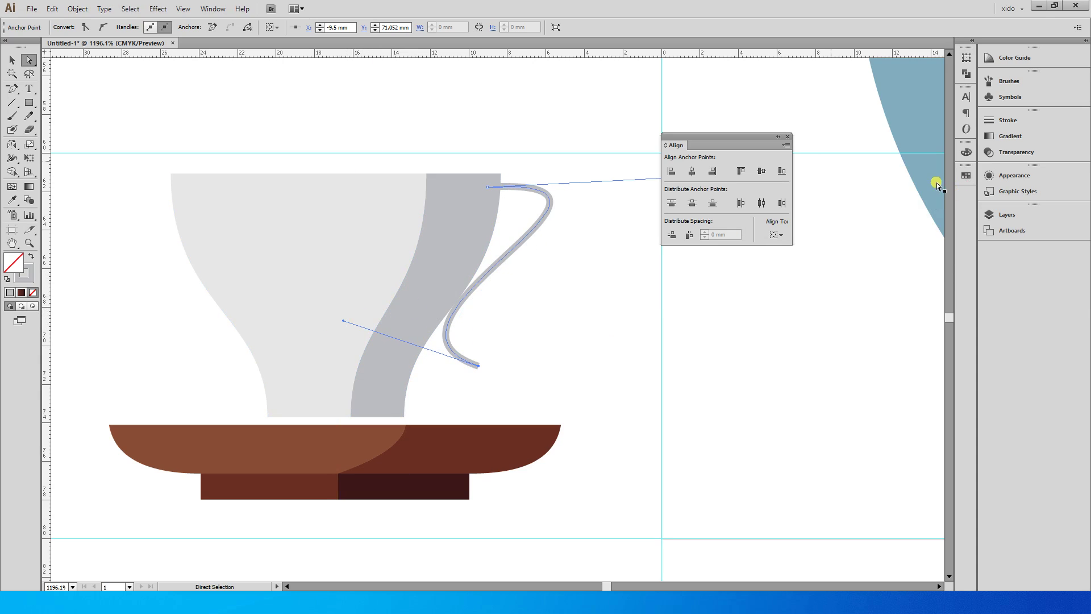
pyautogui.moveTo(747, 140); pyautogui.dragTo(878, 150)
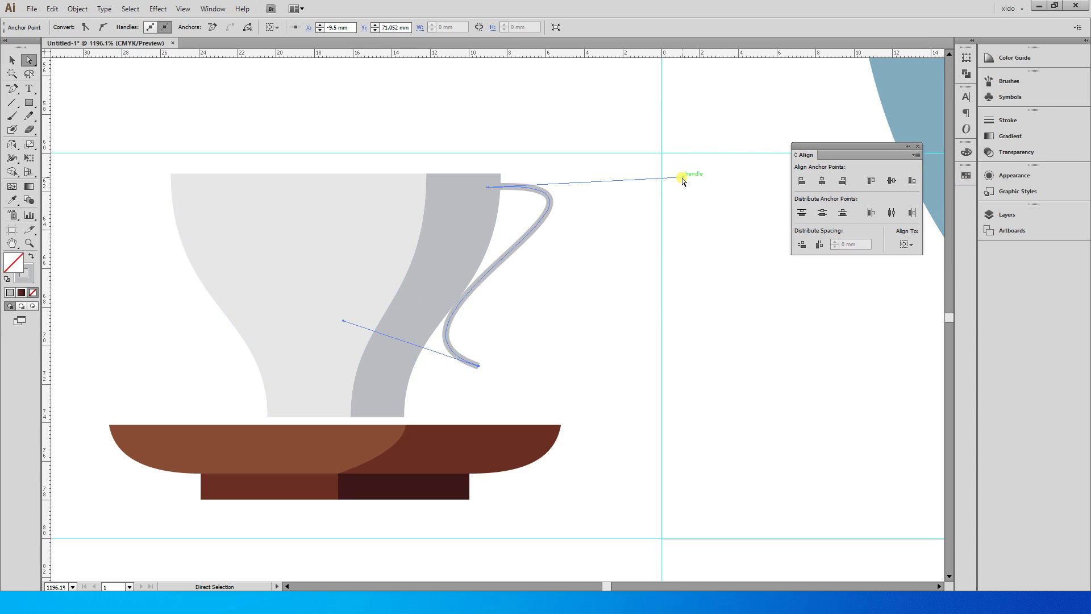
pyautogui.moveTo(683, 180); pyautogui.dragTo(721, 241)
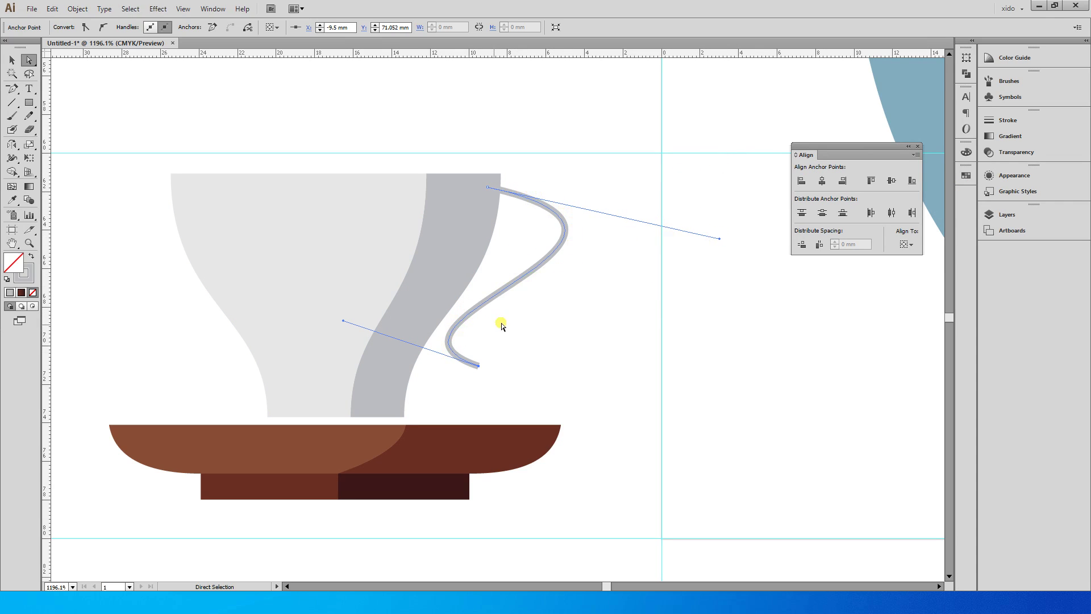
pyautogui.press('+')
pyautogui.click(556, 248)
pyautogui.press('a')
pyautogui.moveTo(568, 206)
pyautogui.mouseDown()
pyautogui.moveTo(574, 179)
pyautogui.moveTo(570, 187)
pyautogui.mouseUp()
pyautogui.click(556, 248)
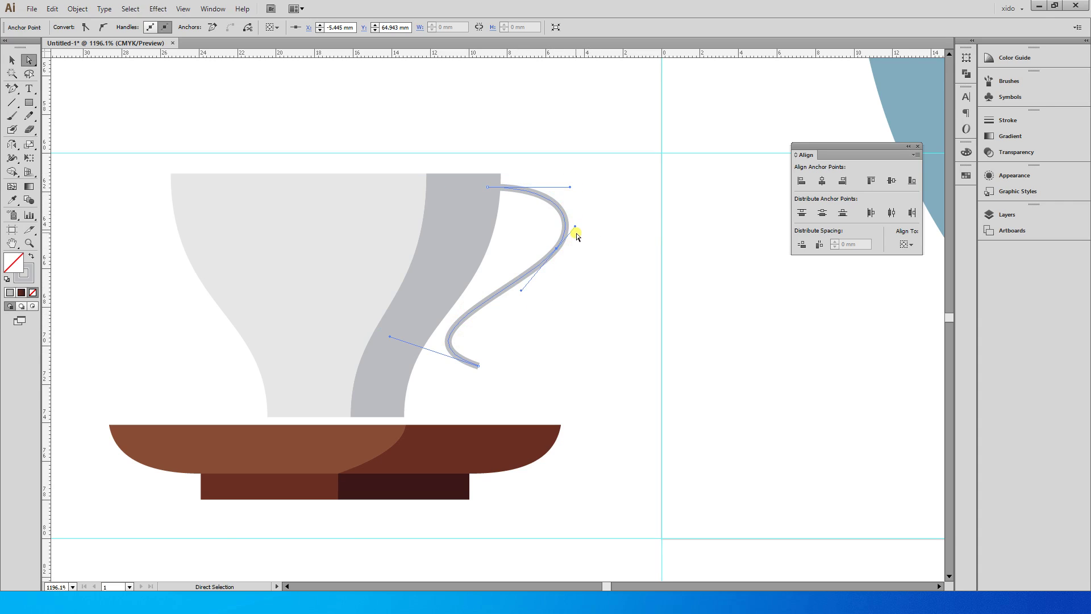
pyautogui.moveTo(576, 227); pyautogui.dragTo(564, 264)
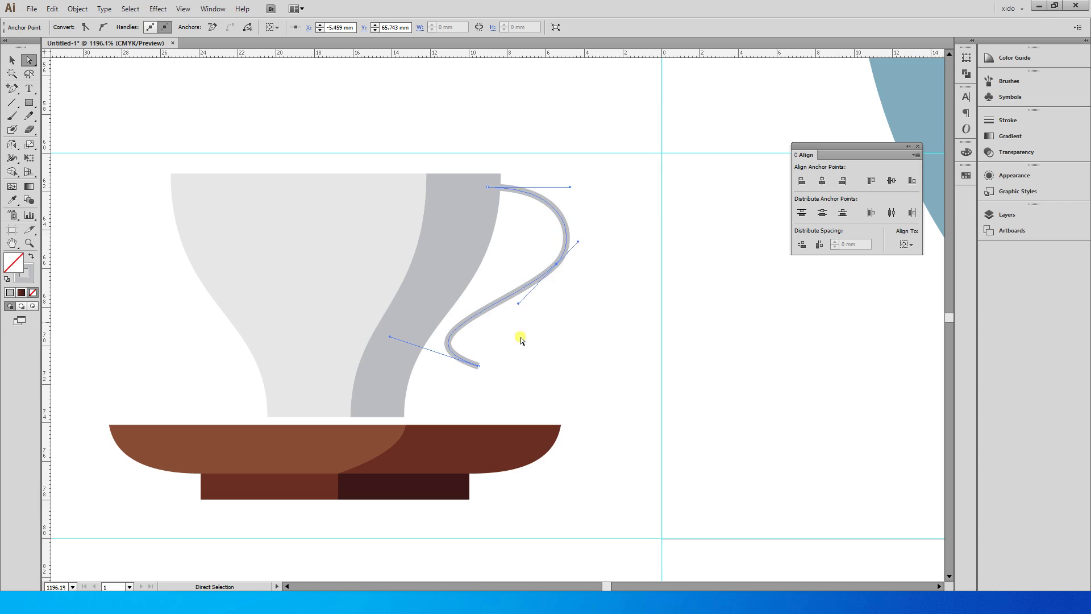
# Bend the curve's lower end into a tighter curl and move its end anchor to about X -10.65, Y 70.23 mm against the cup
pyautogui.moveTo(390, 338); pyautogui.dragTo(426, 307)
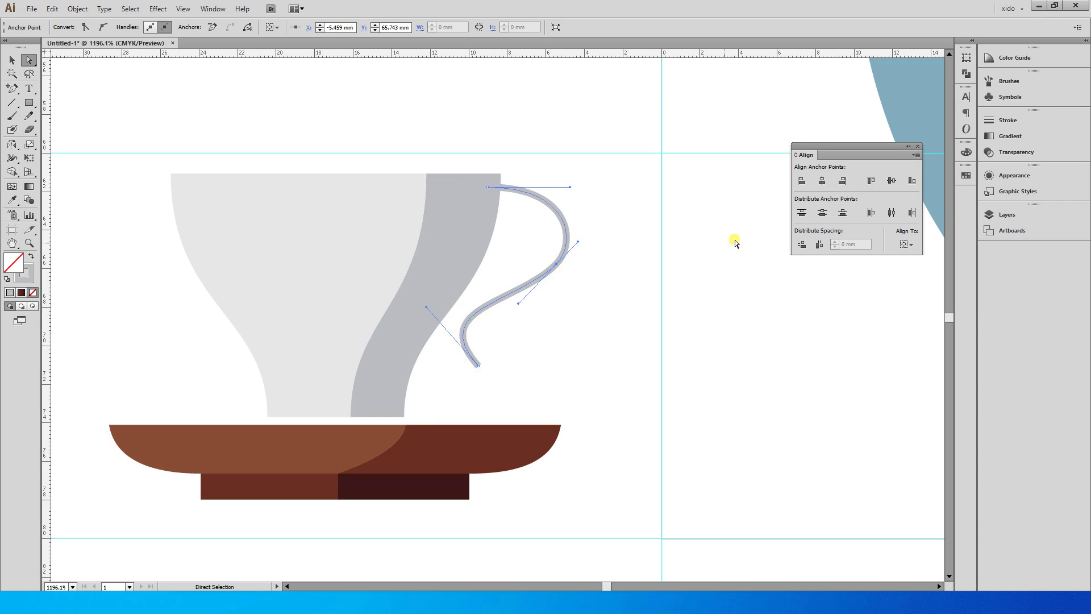
pyautogui.moveTo(557, 264); pyautogui.dragTo(556, 267)
pyautogui.moveTo(478, 364); pyautogui.dragTo(455, 352)
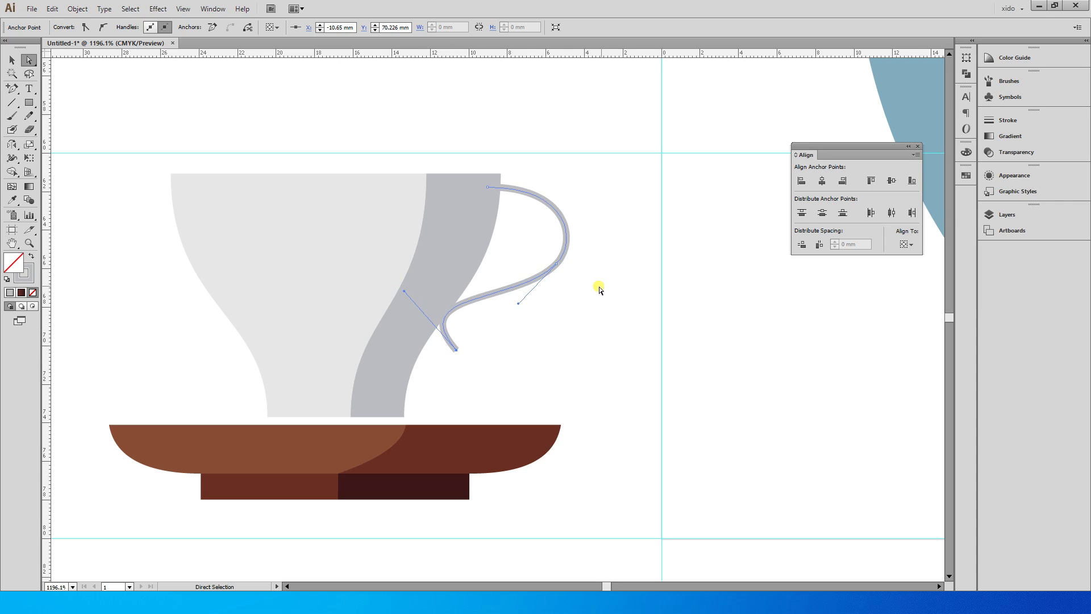
# Set the handle curve's stroke weight to 3 pt with round caps and deselect it
pyautogui.click(562, 257)
pyautogui.click(1004, 120)
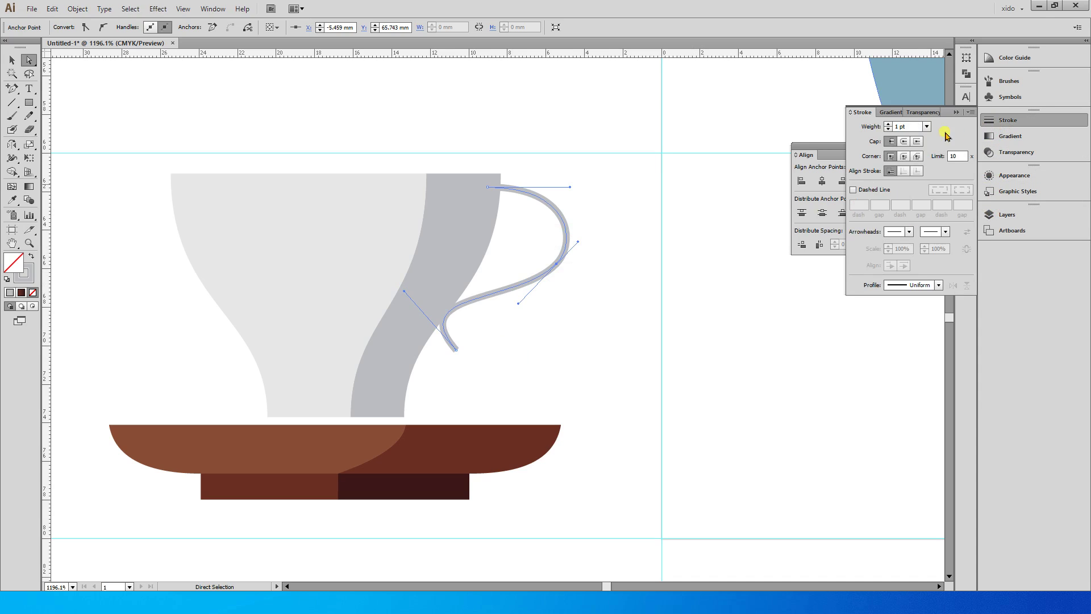
pyautogui.click(888, 124)
pyautogui.click(888, 125)
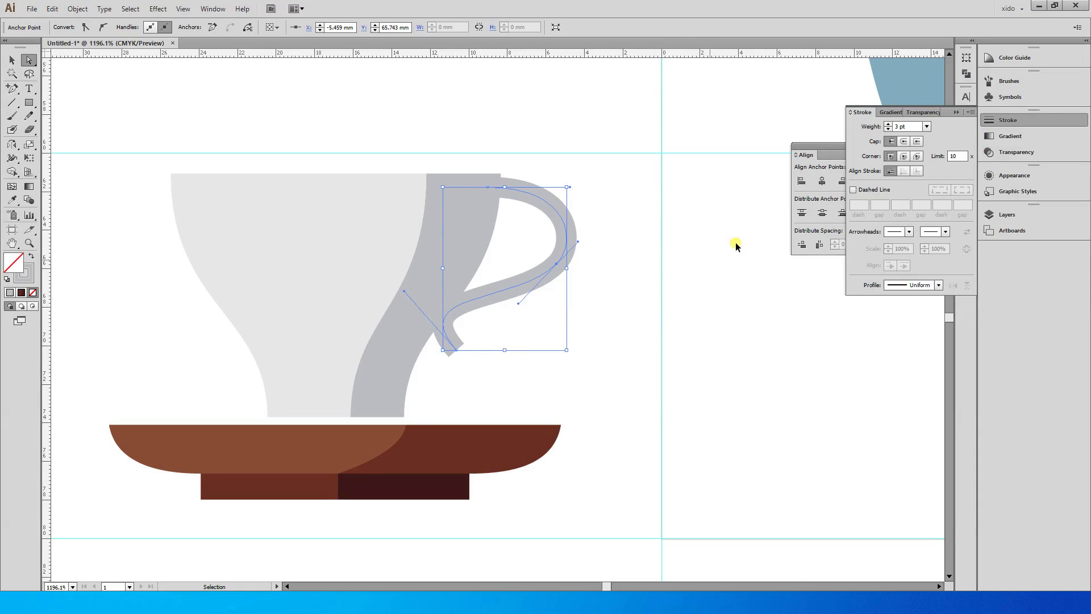
pyautogui.click(903, 141)
pyautogui.click(653, 304)
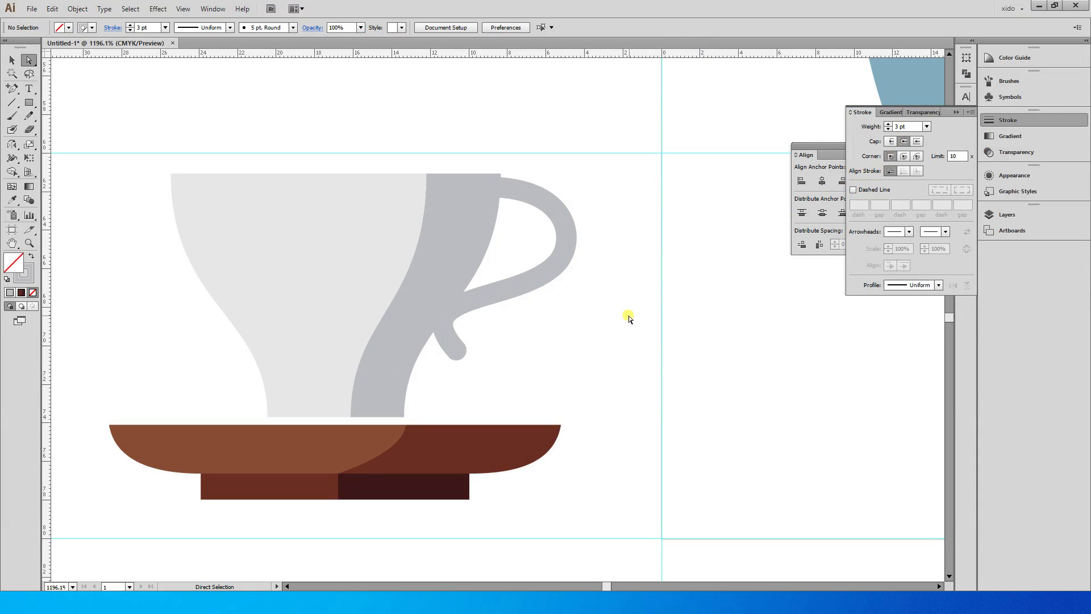
# Switch to the reference PDF in Acrobat Reader, enlarge its window, and examine the line color and weight specifications and the cup handle
pyautogui.moveTo(629, 318); pyautogui.dragTo(559, 228)
pyautogui.moveTo(1, 54); pyautogui.dragTo(585, 44)
pyautogui.scroll(1, 682, 210)
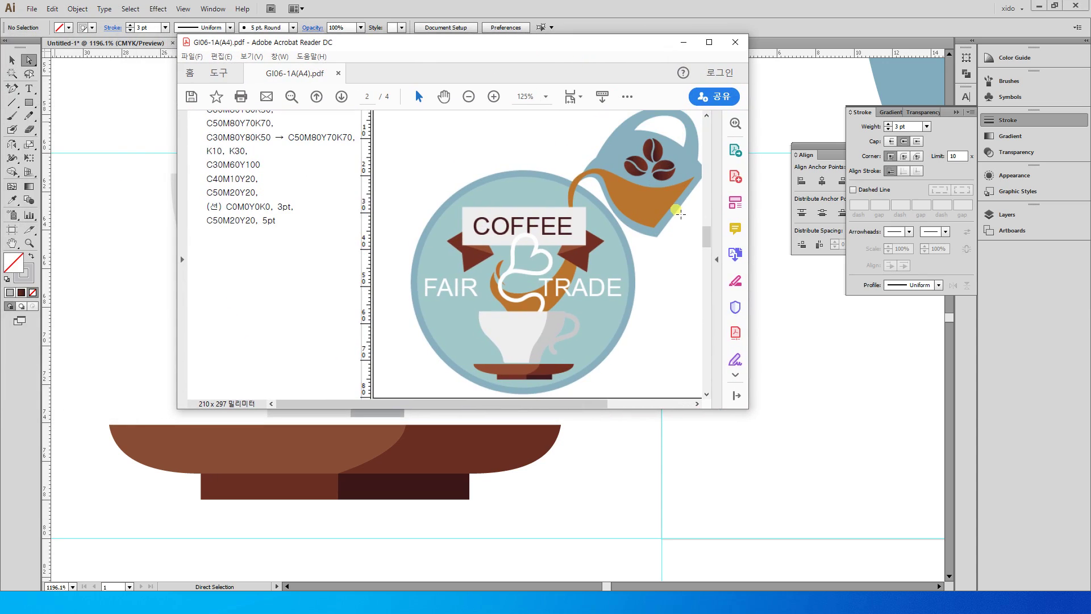
pyautogui.moveTo(748, 404); pyautogui.dragTo(1055, 414)
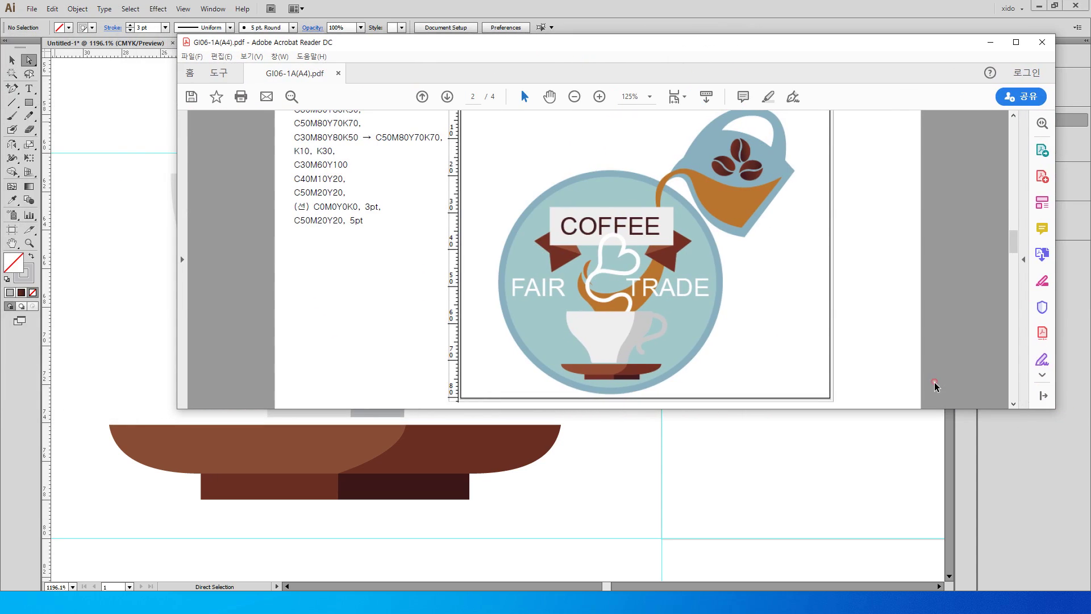
pyautogui.moveTo(314, 208)
pyautogui.mouseDown()
pyautogui.moveTo(404, 211)
pyautogui.moveTo(384, 219)
pyautogui.mouseUp()
pyautogui.moveTo(293, 221); pyautogui.dragTo(365, 221)
pyautogui.click(392, 288)
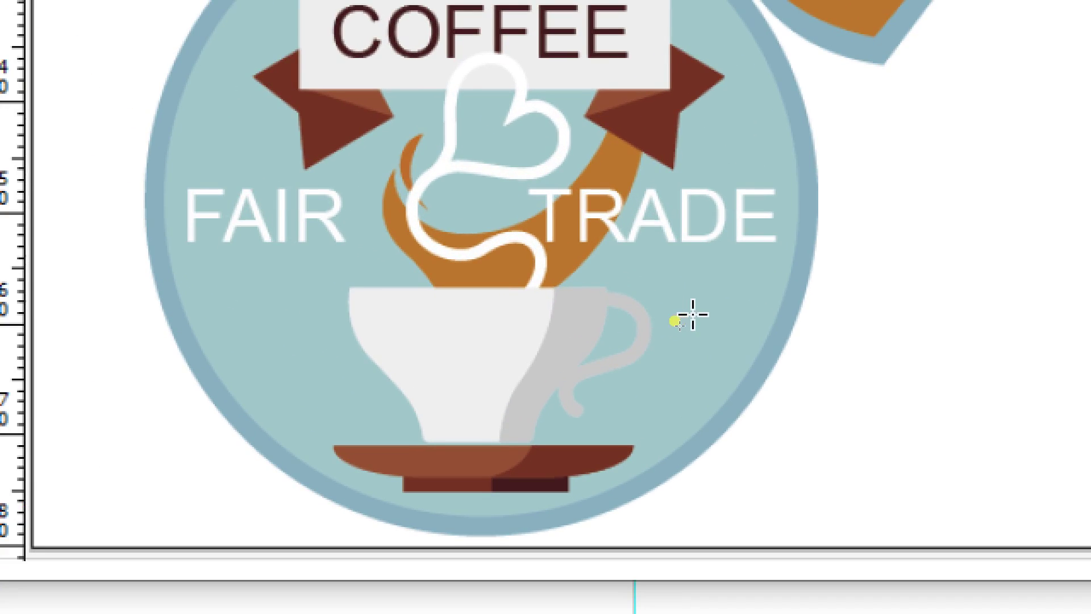
pyautogui.moveTo(657, 313)
pyautogui.mouseDown()
pyautogui.moveTo(655, 340)
pyautogui.moveTo(631, 356)
pyautogui.moveTo(626, 346)
pyautogui.moveTo(675, 335)
pyautogui.mouseUp()
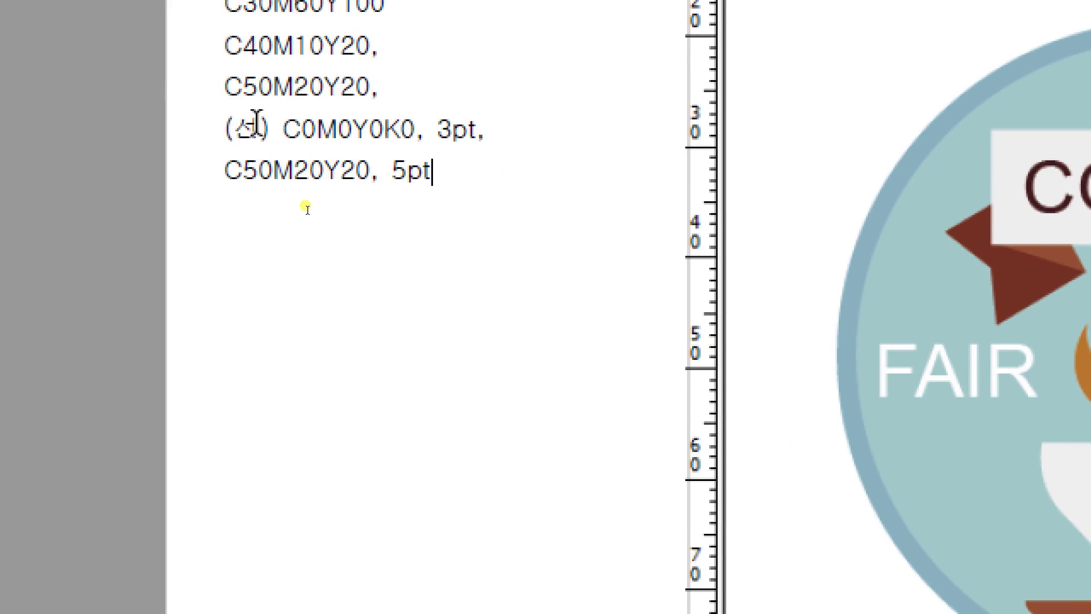
pyautogui.moveTo(282, 130); pyautogui.dragTo(415, 138)
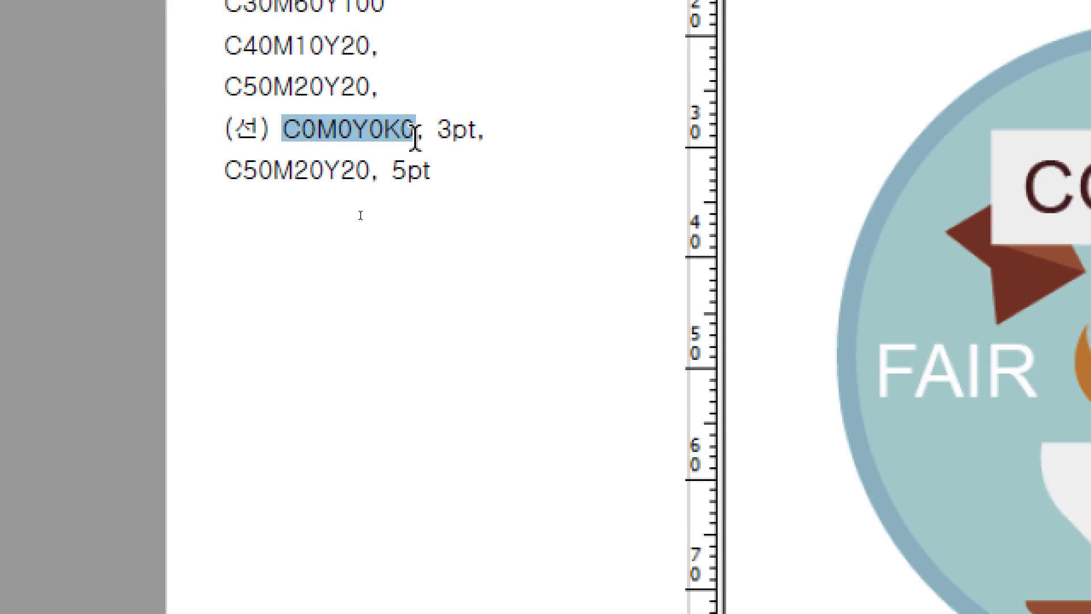
pyautogui.click(369, 129)
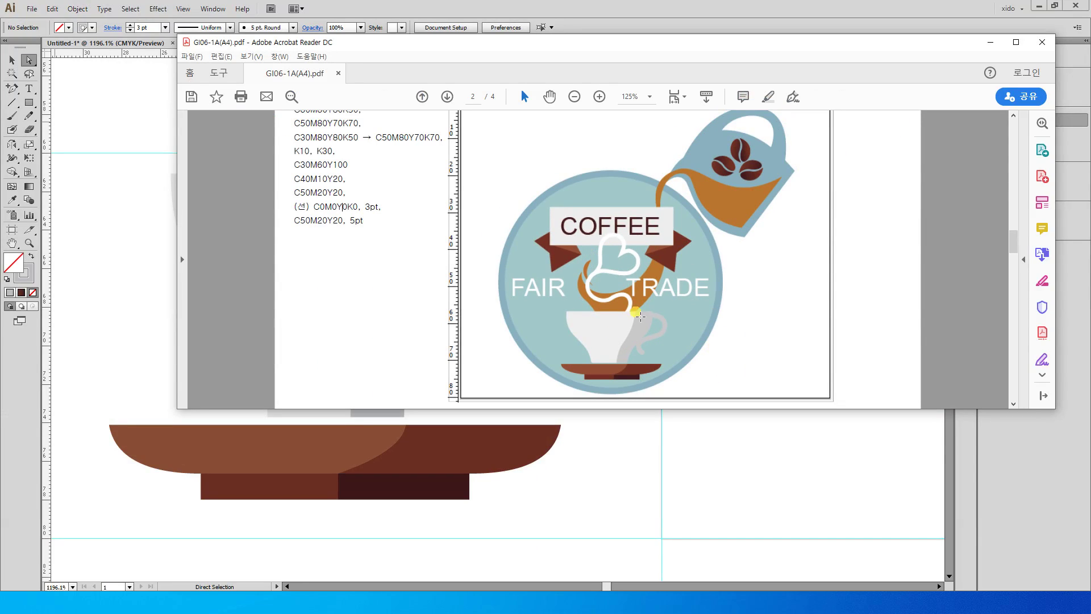
pyautogui.moveTo(293, 207); pyautogui.dragTo(372, 226)
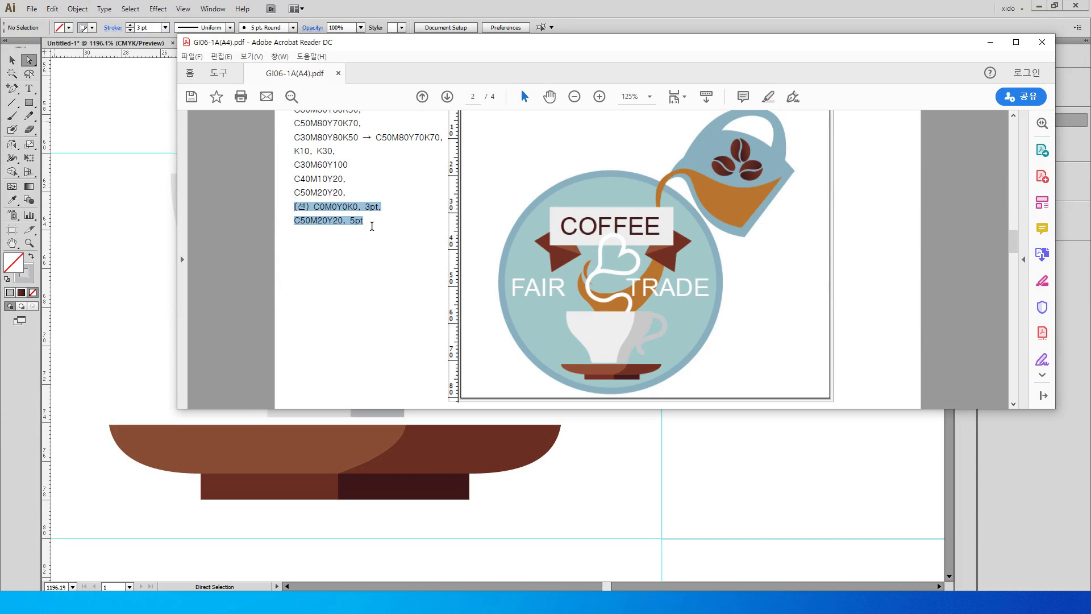
pyautogui.click(382, 251)
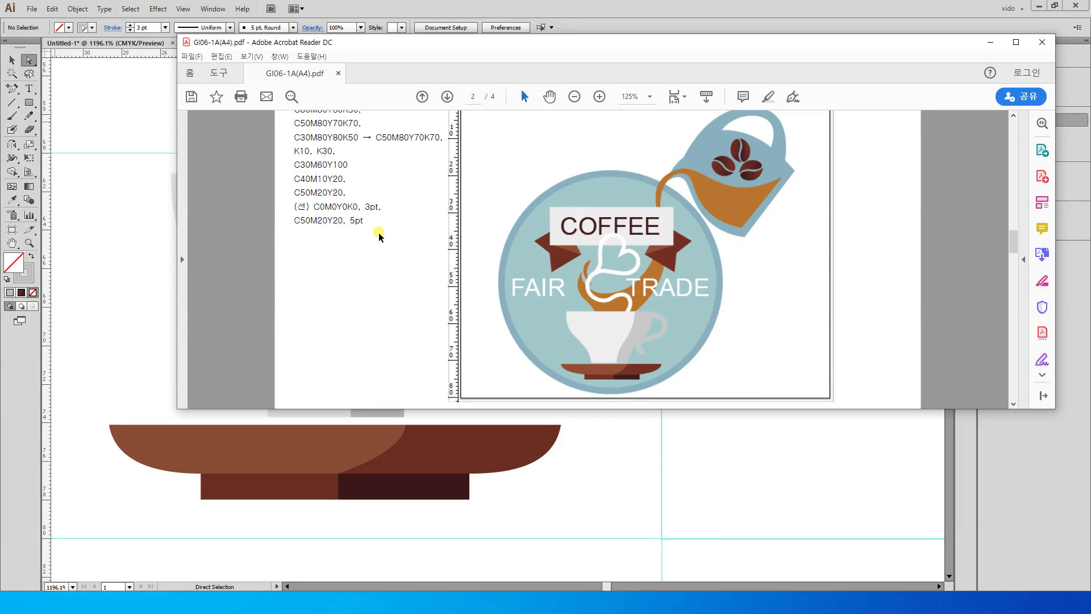
pyautogui.click(514, 9)
# Expand the cup handle's stroke into a filled shape
pyautogui.click(77, 9)
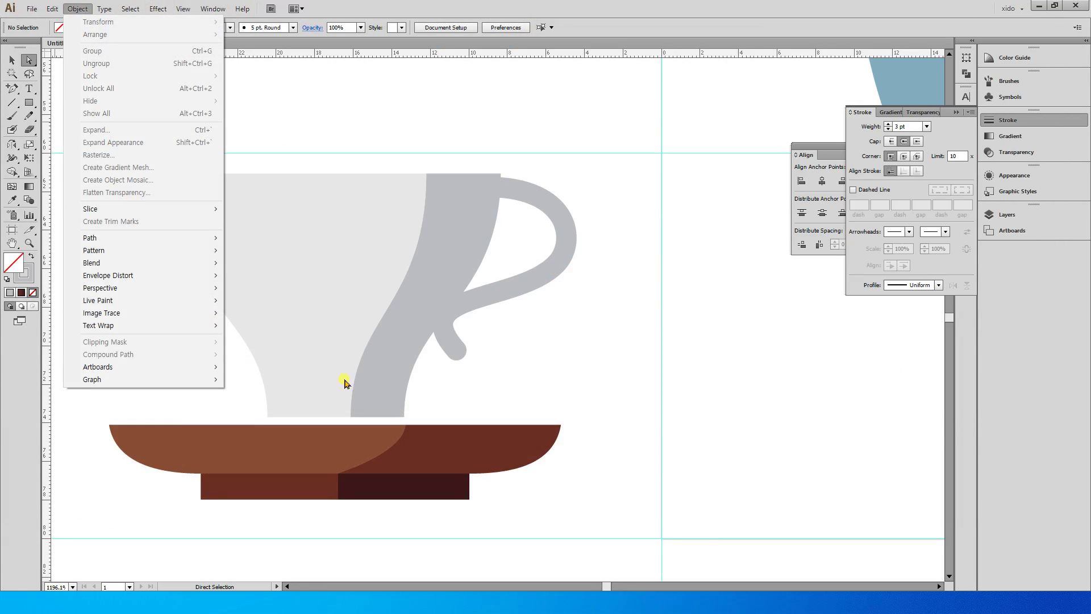
pyautogui.click(491, 283)
pyautogui.moveTo(492, 282); pyautogui.dragTo(528, 312)
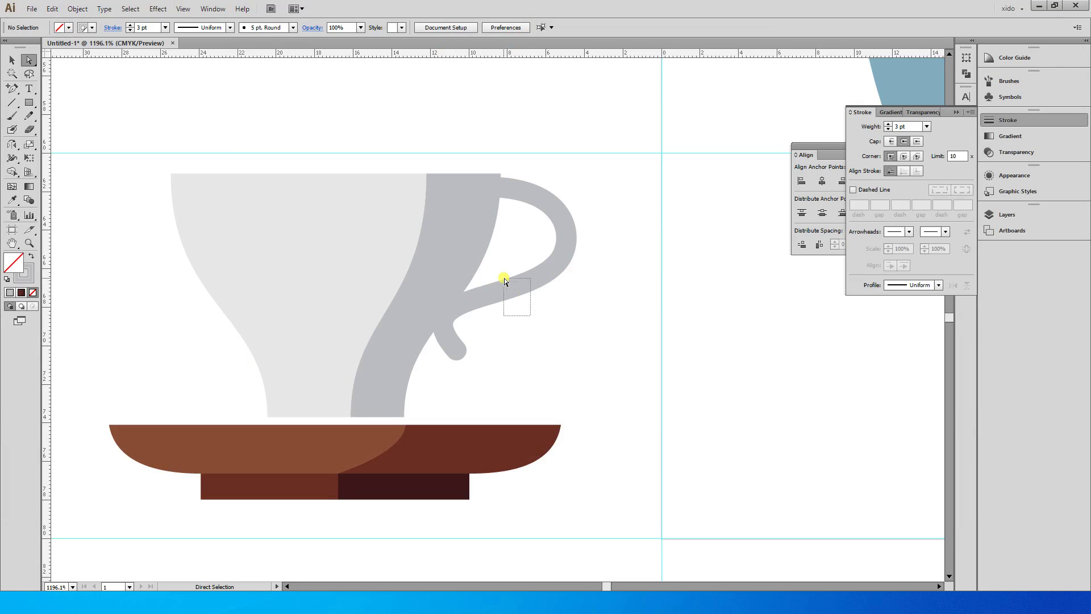
pyautogui.click(50, 9)
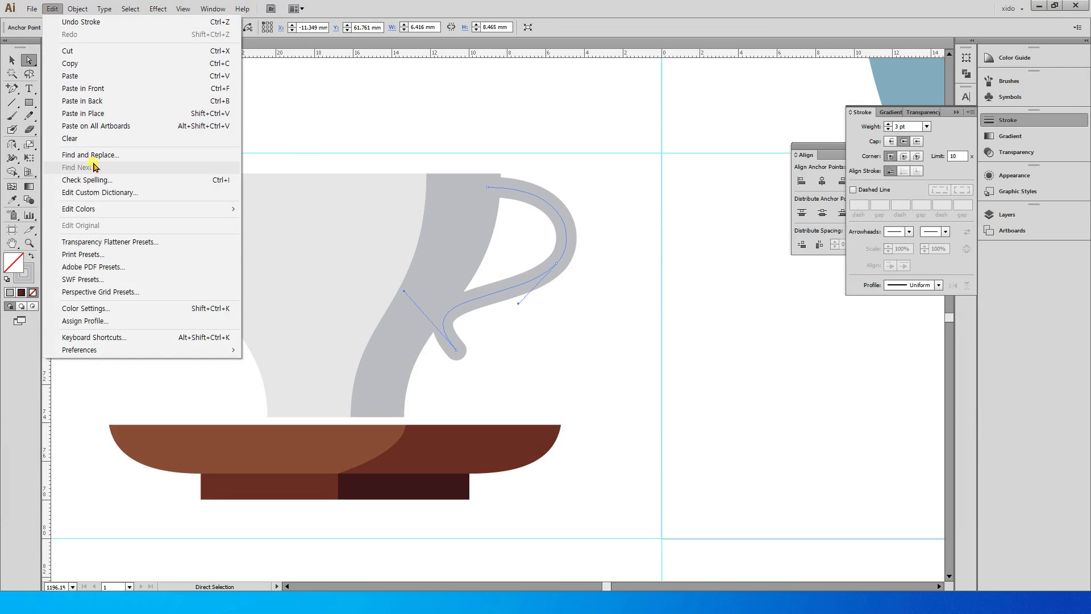
pyautogui.moveTo(77, 9)
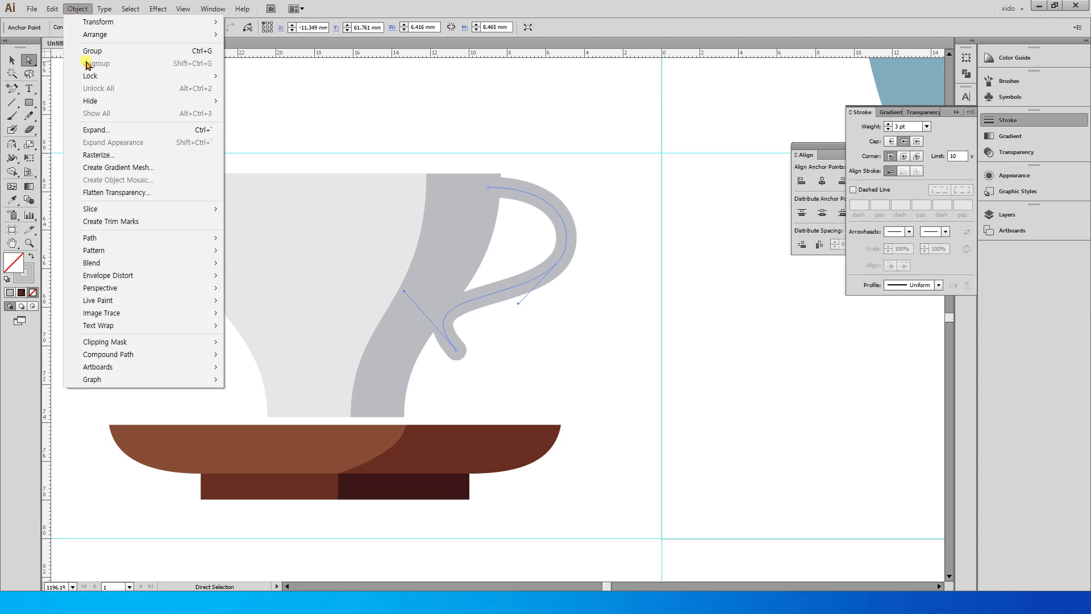
pyautogui.click(102, 130)
pyautogui.click(516, 370)
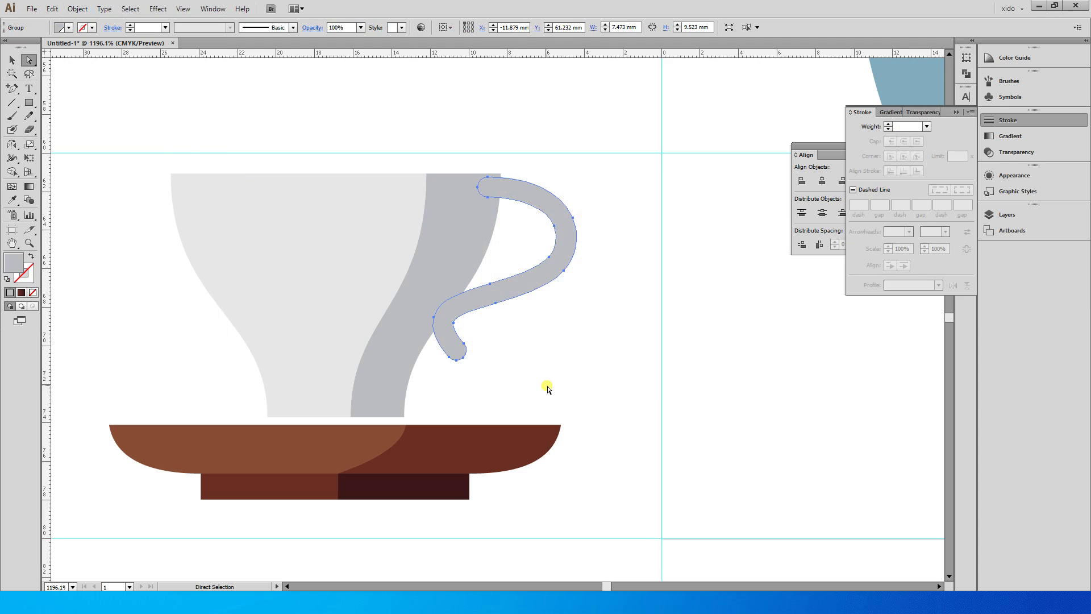
# Try to unite the expanded handle with the whole cup, saucer and foot group
pyautogui.press('v')
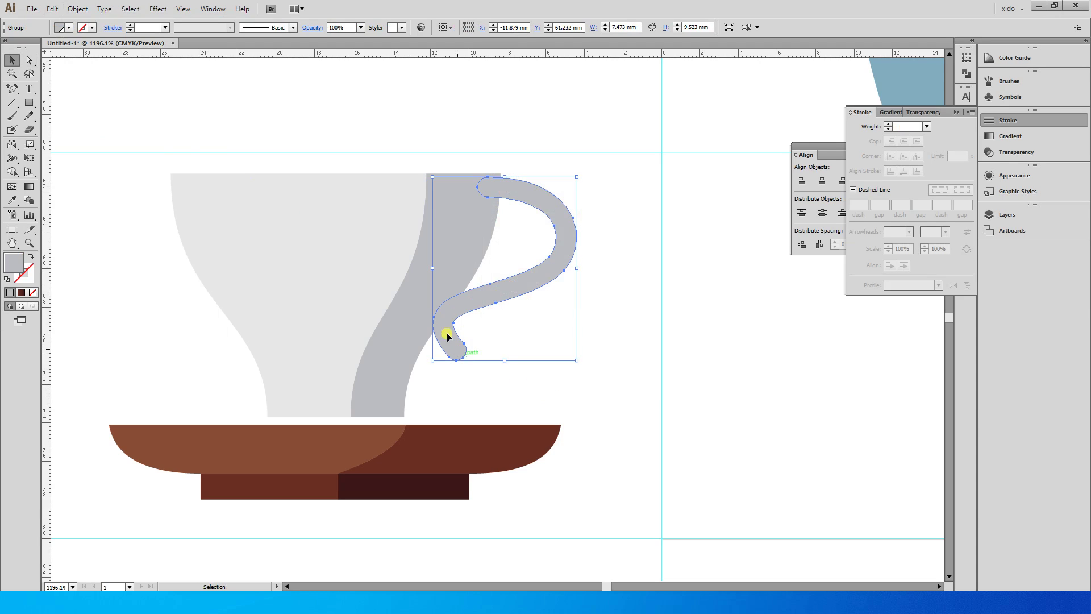
pyautogui.keyDown('shift'); pyautogui.click(455, 254); pyautogui.keyUp('shift')
pyautogui.click(1009, 122)
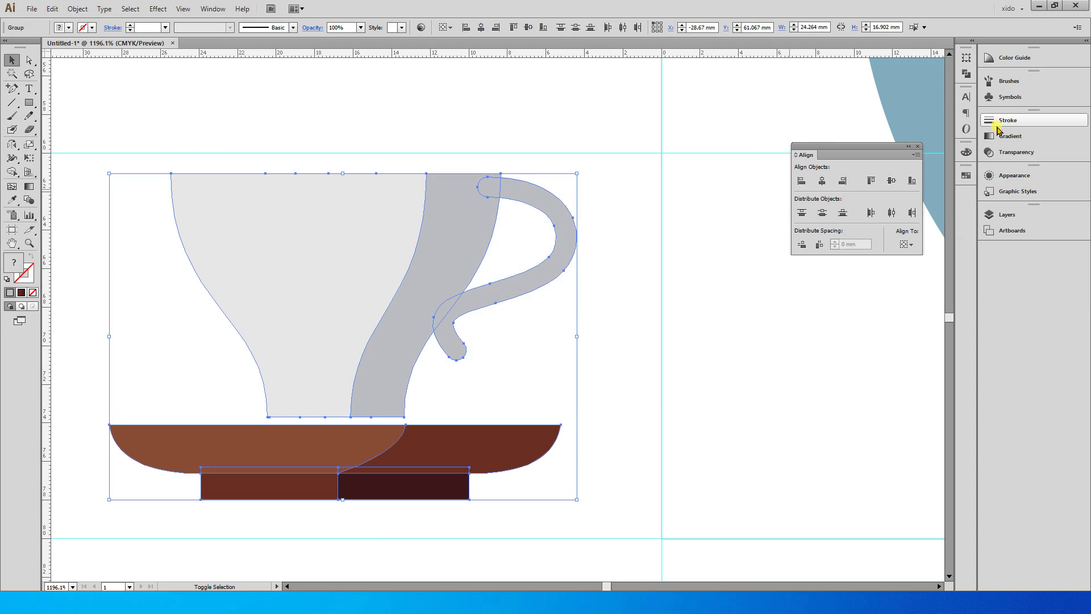
pyautogui.click(966, 75)
pyautogui.click(834, 76)
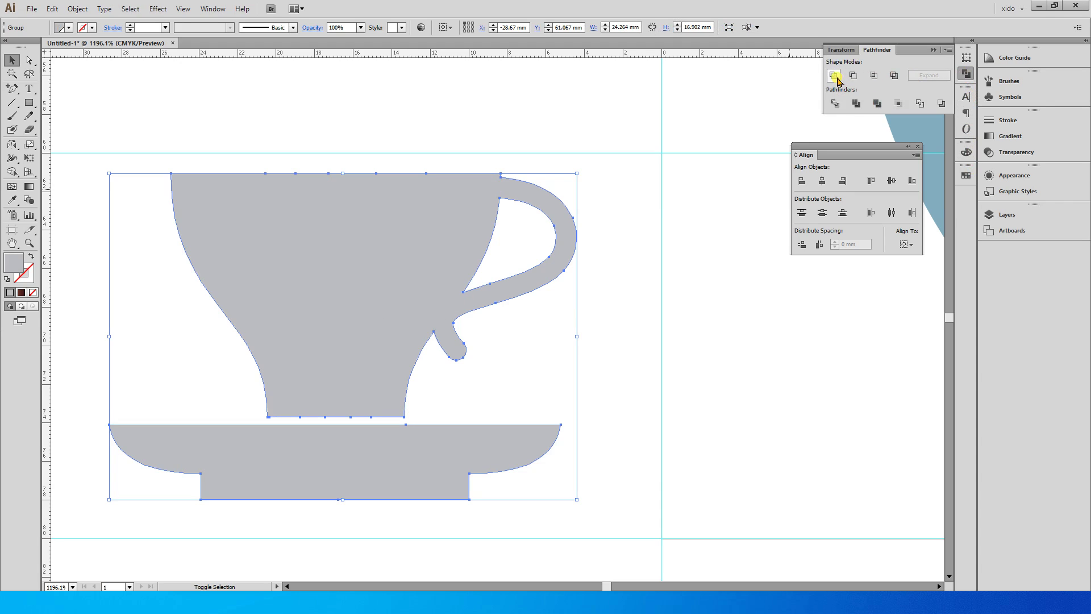
pyautogui.hotkey('ctrl', 'z')
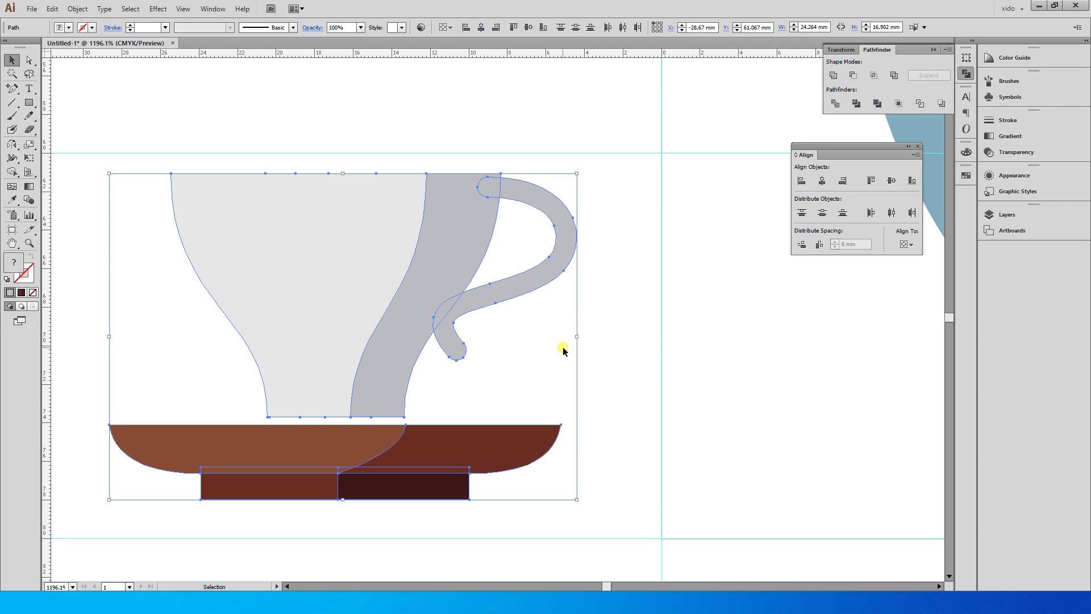
# Unite the expanded handle with the cup's gray right part into one shape, and deselect it
pyautogui.click(475, 220)
pyautogui.keyDown('shift'); pyautogui.click(561, 211); pyautogui.keyUp('shift')
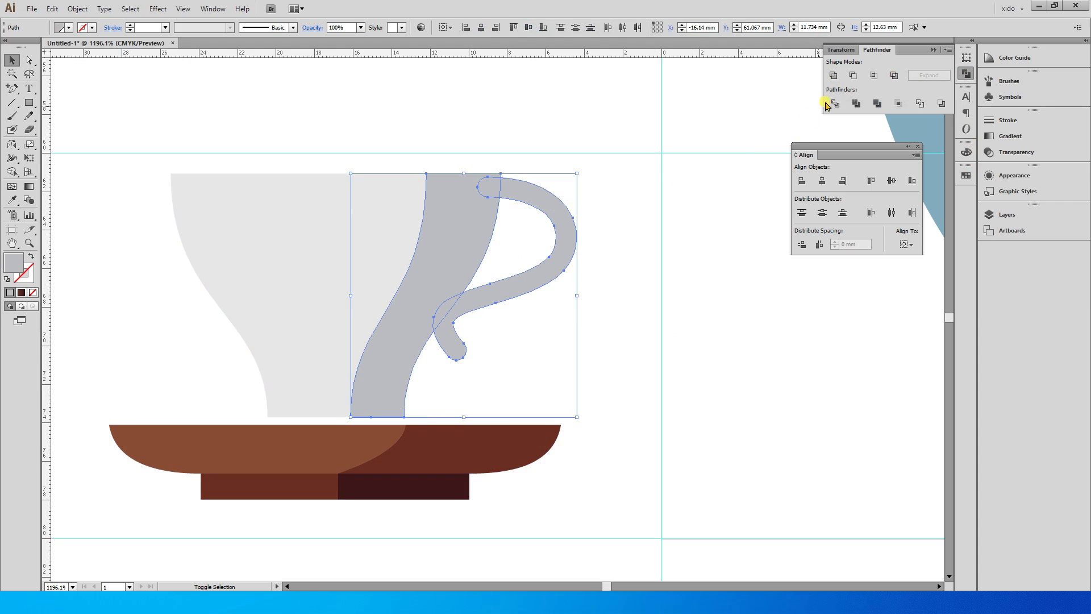
pyautogui.click(835, 77)
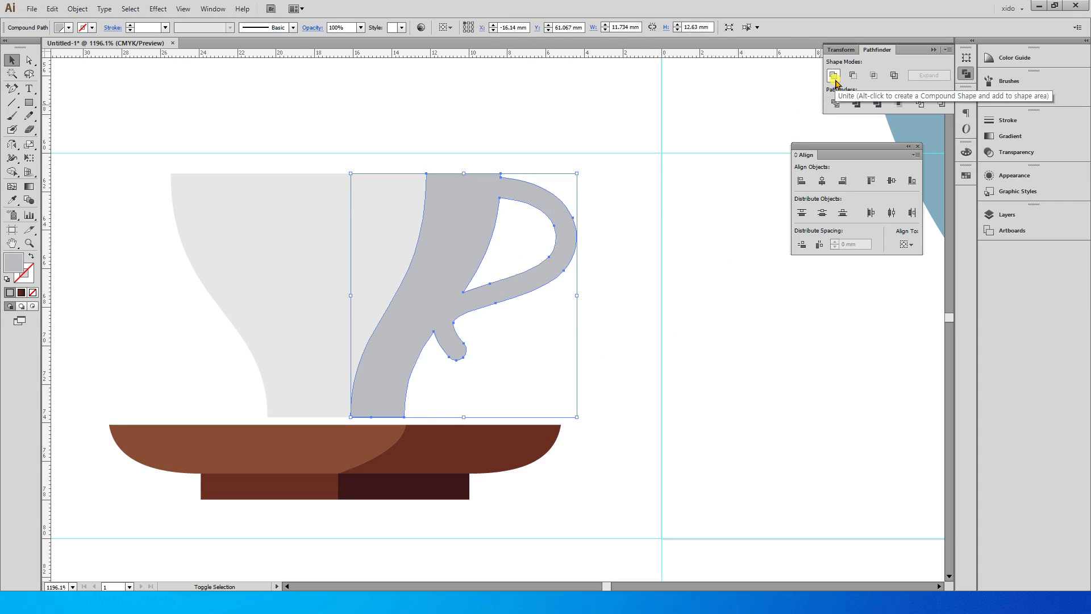
pyautogui.hotkey('ctrl', '-')
pyautogui.hotkey('ctrl', '-')
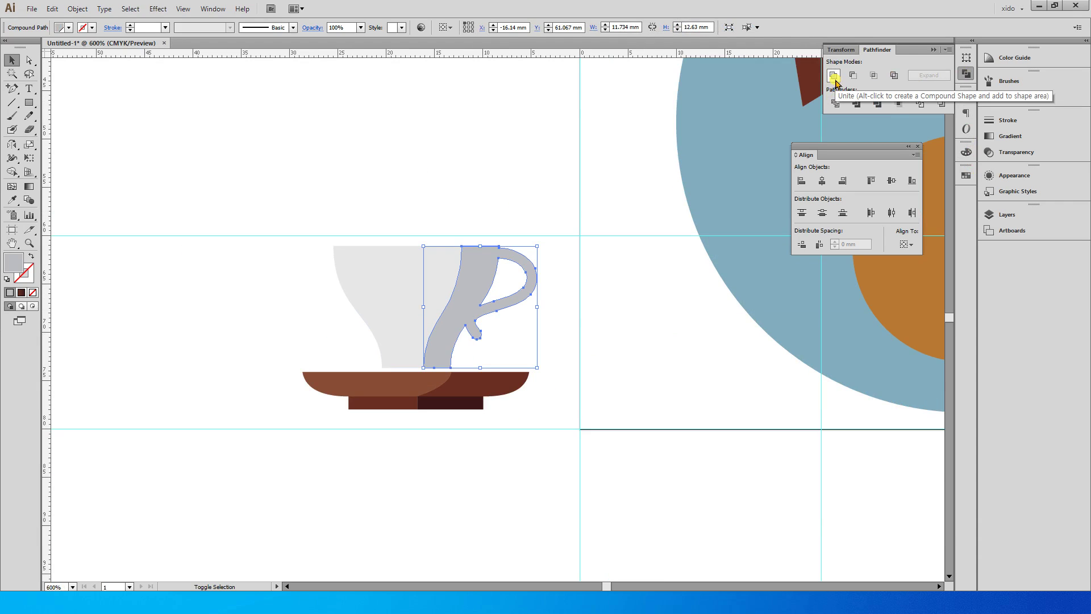
pyautogui.click(628, 380)
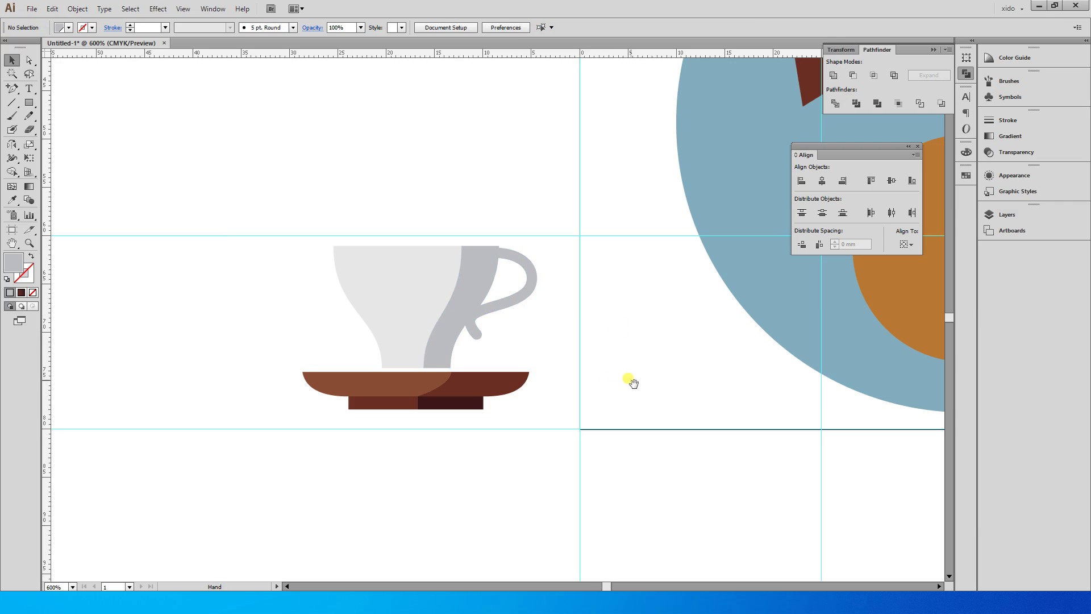
# Group all cup, saucer and foot pieces and move the group over the orange circle on the badge, at about X 28.25, Y 56.8 mm
pyautogui.moveTo(628, 380); pyautogui.dragTo(434, 360)
pyautogui.hotkey('ctrl', '-')
pyautogui.hotkey('ctrl', '-')
pyautogui.hotkey('ctrl', 'g')
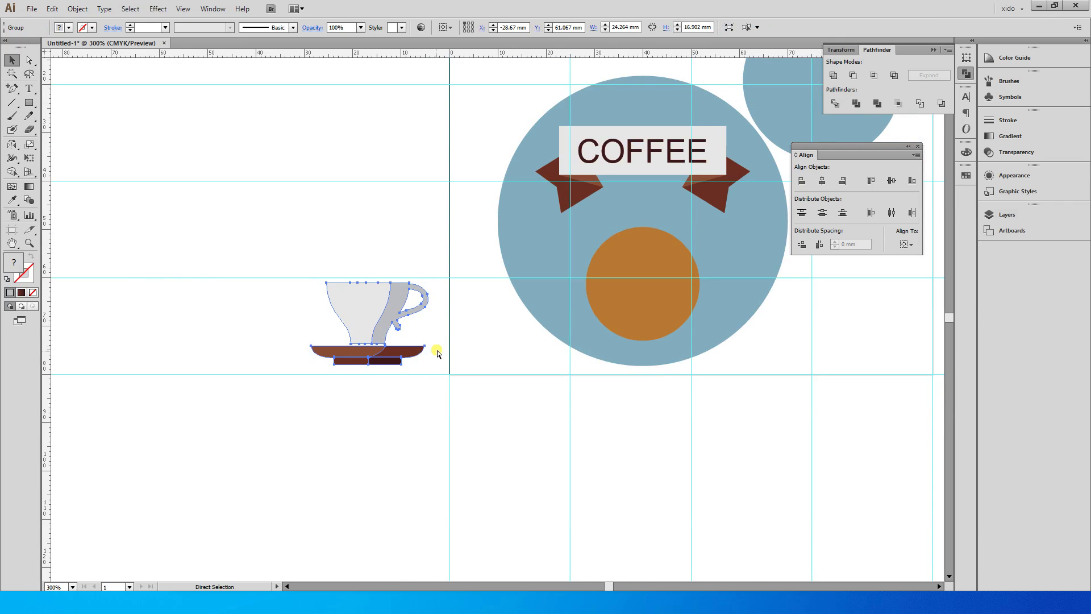
pyautogui.moveTo(358, 318); pyautogui.dragTo(533, 312)
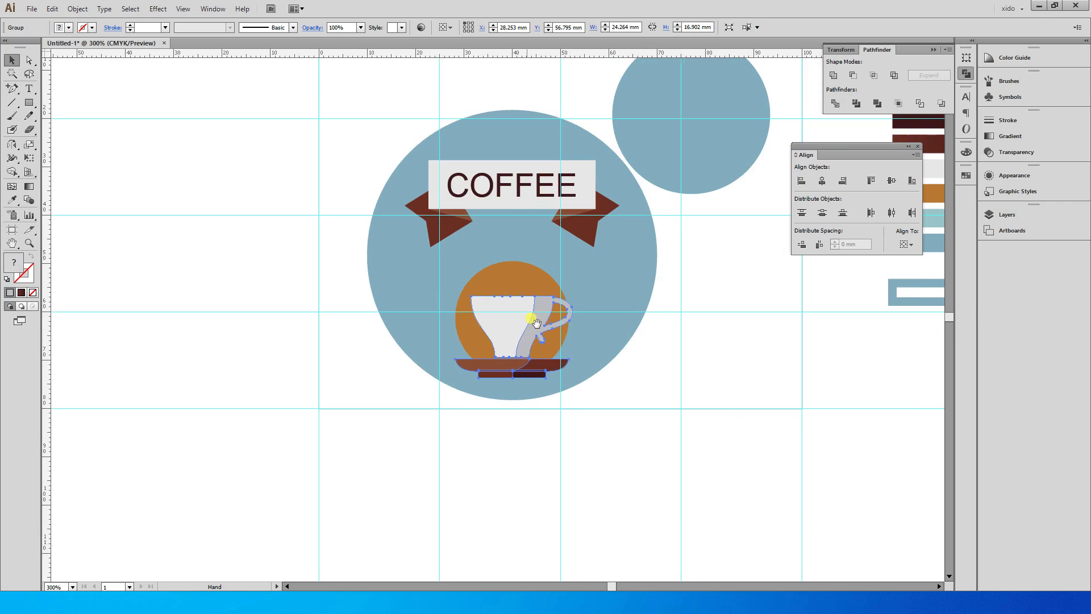
# Delete the orange circle behind the cup and move the cup group slightly lower on the badge, as in the reference PDF
pyautogui.click(510, 284)
pyautogui.press('Delete')
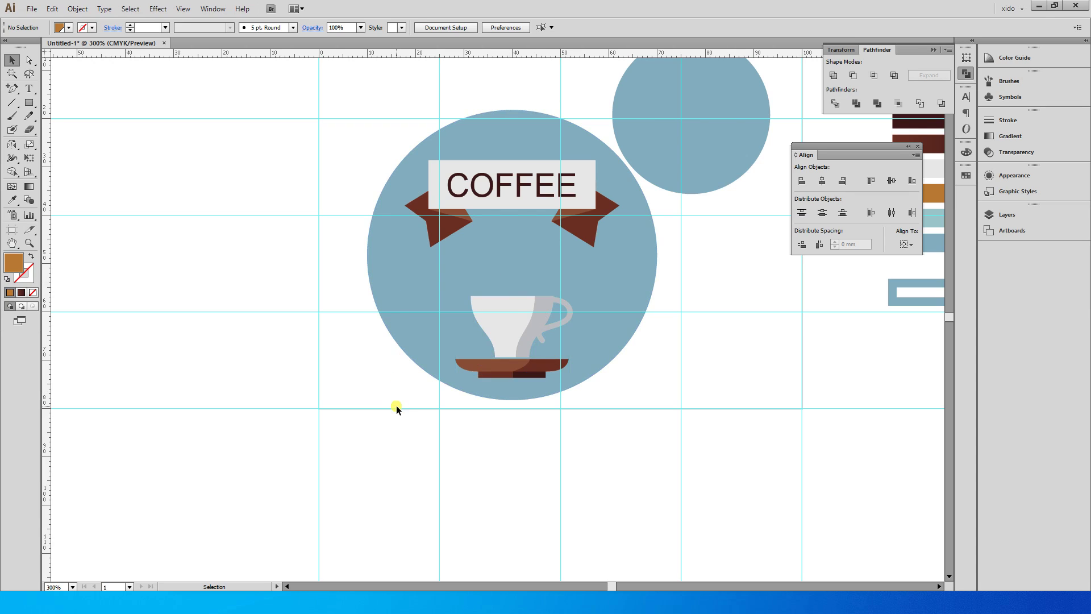
pyautogui.hotkey('alt', 'Tab')
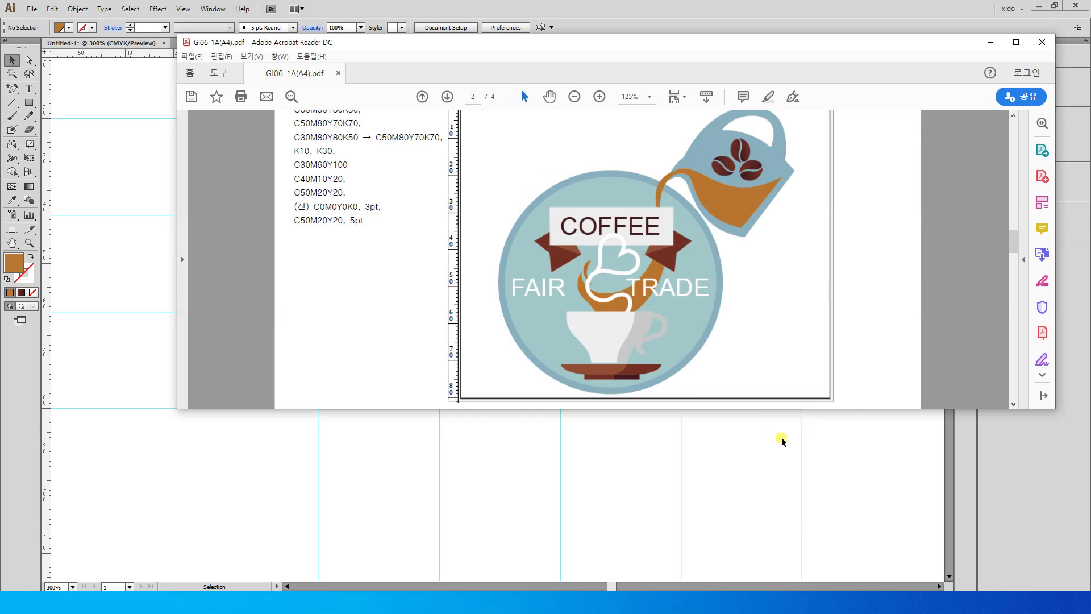
pyautogui.click(751, 458)
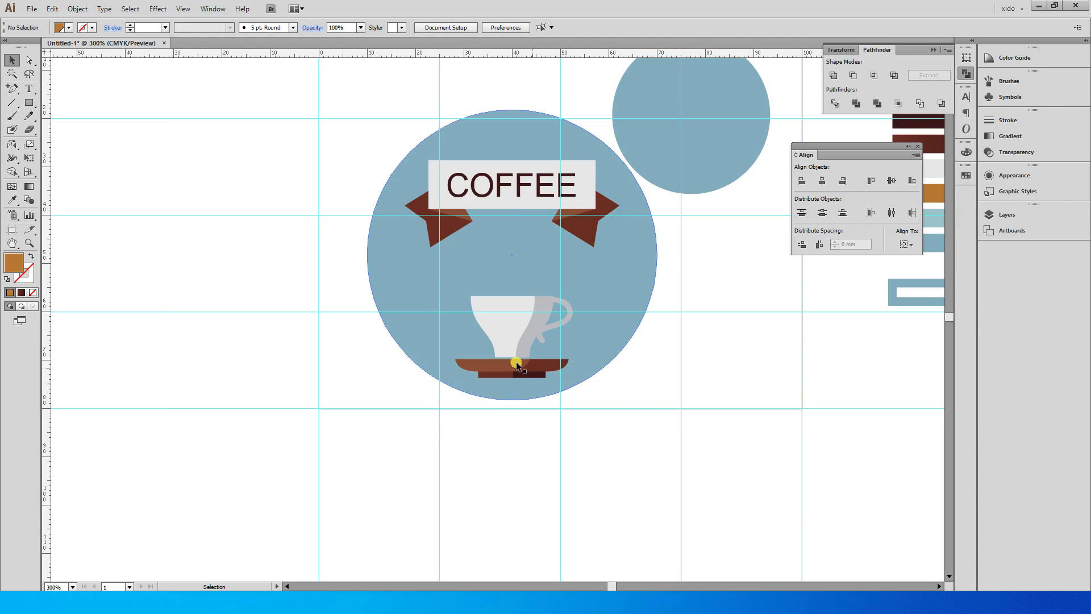
pyautogui.moveTo(515, 361); pyautogui.dragTo(513, 375)
# Copy the words FAIR TRADE from the text line above the artboard and paste them as a separate text object
pyautogui.scroll(6, 630, 421)
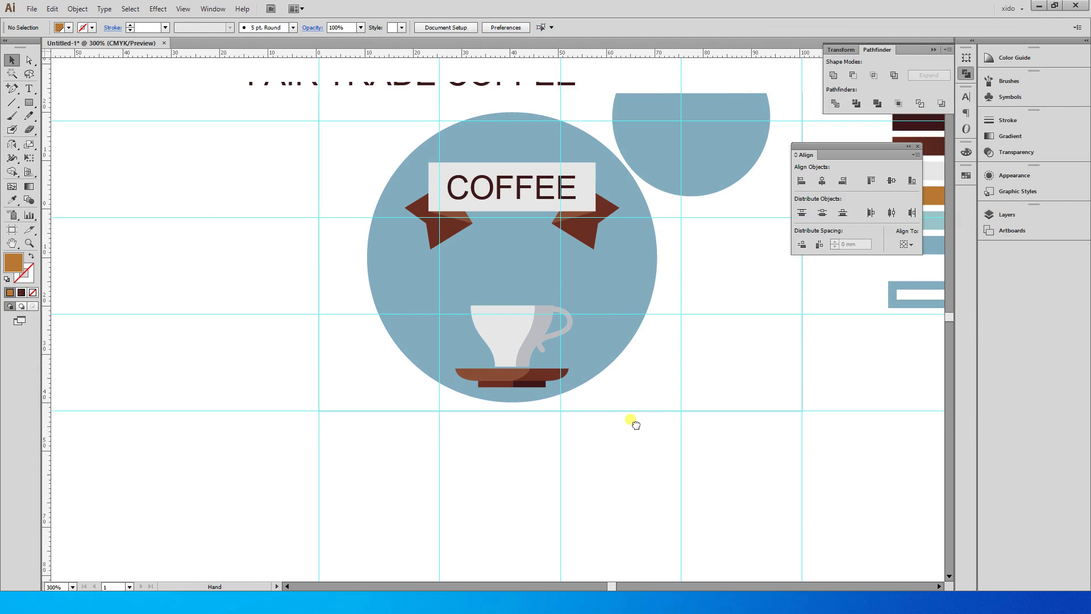
pyautogui.doubleClick(372, 241)
pyautogui.tripleClick(242, 233)
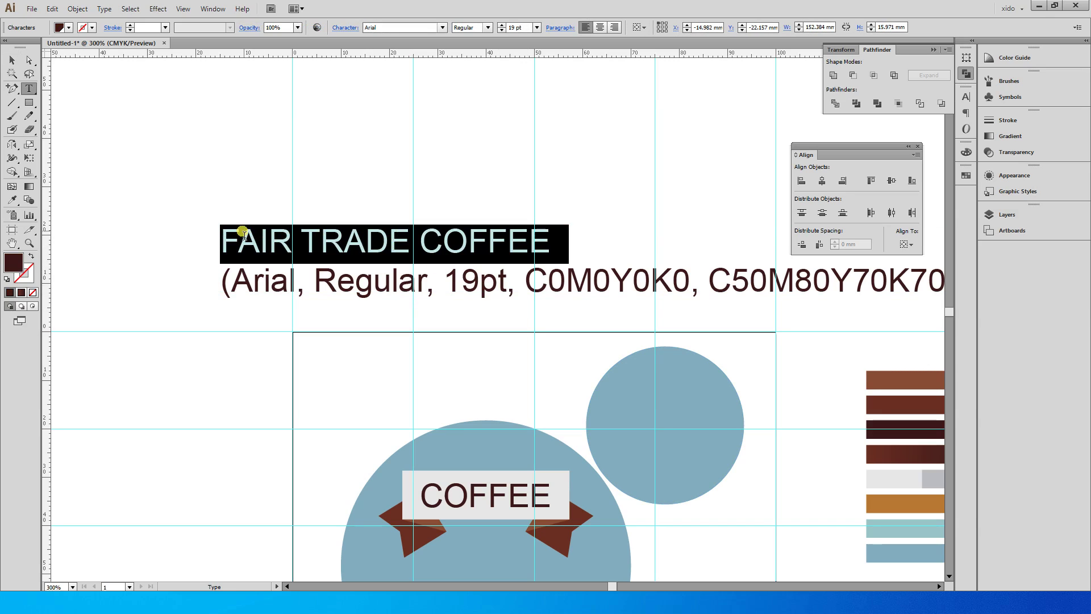
pyautogui.moveTo(410, 243); pyautogui.dragTo(227, 243)
pyautogui.hotkey('ctrl', 'c')
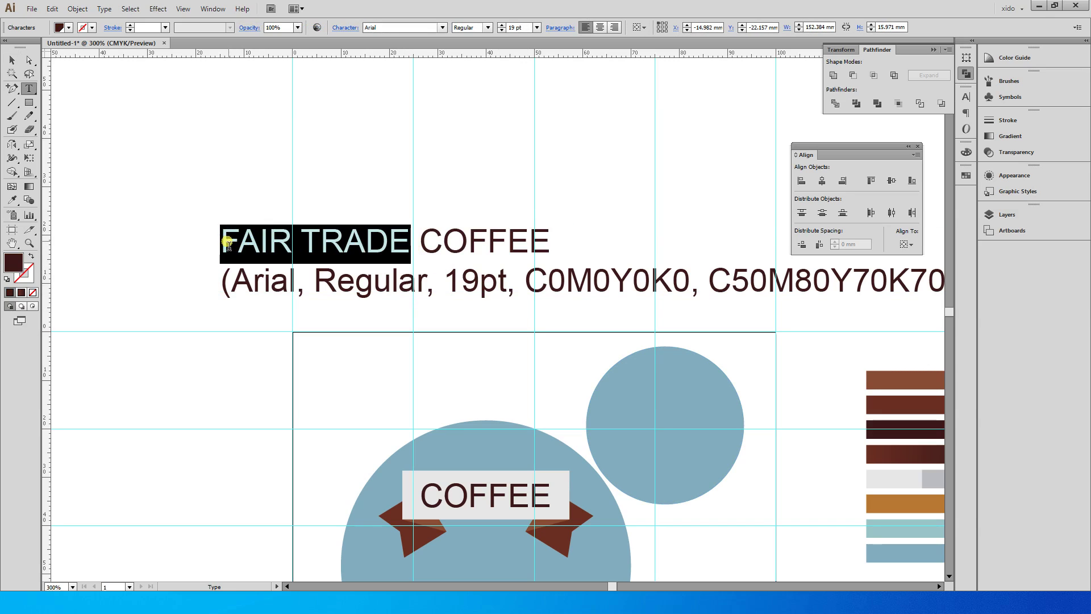
pyautogui.click(12, 60)
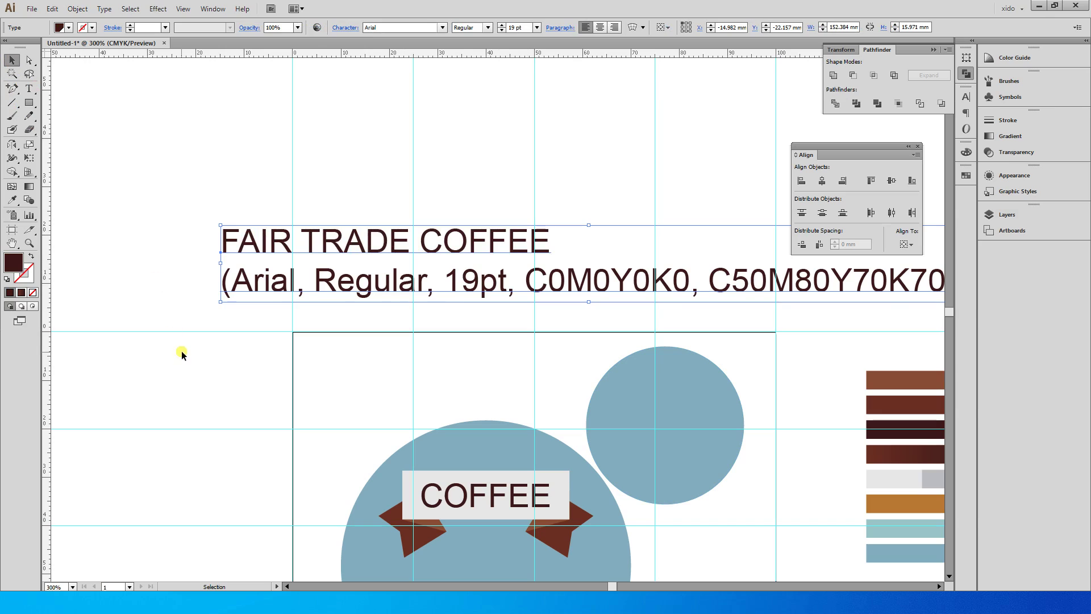
pyautogui.click(182, 353)
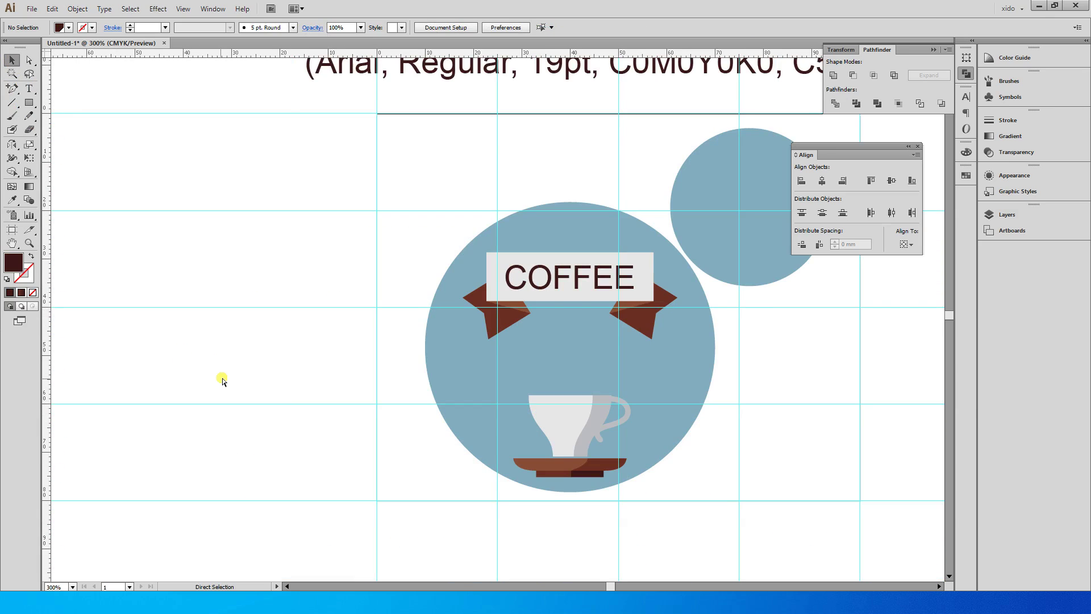
pyautogui.hotkey('ctrl', 'v')
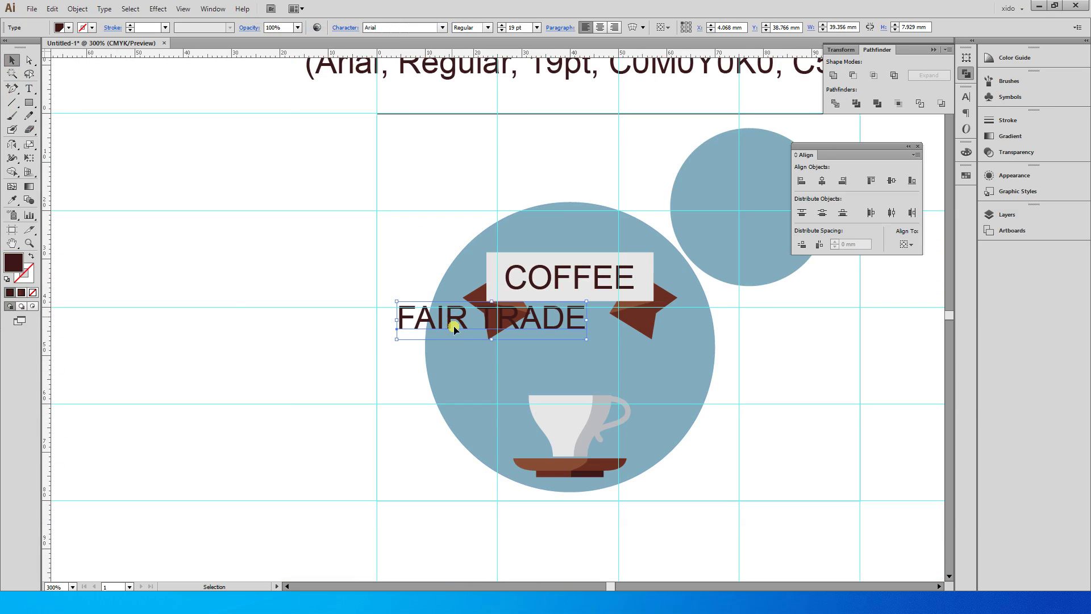
# Split the pasted text into separate FAIR and TRADE objects and place them side by side, partly outside the badge
pyautogui.moveTo(452, 319); pyautogui.dragTo(364, 375)
pyautogui.press('t')
pyautogui.doubleClick(419, 408)
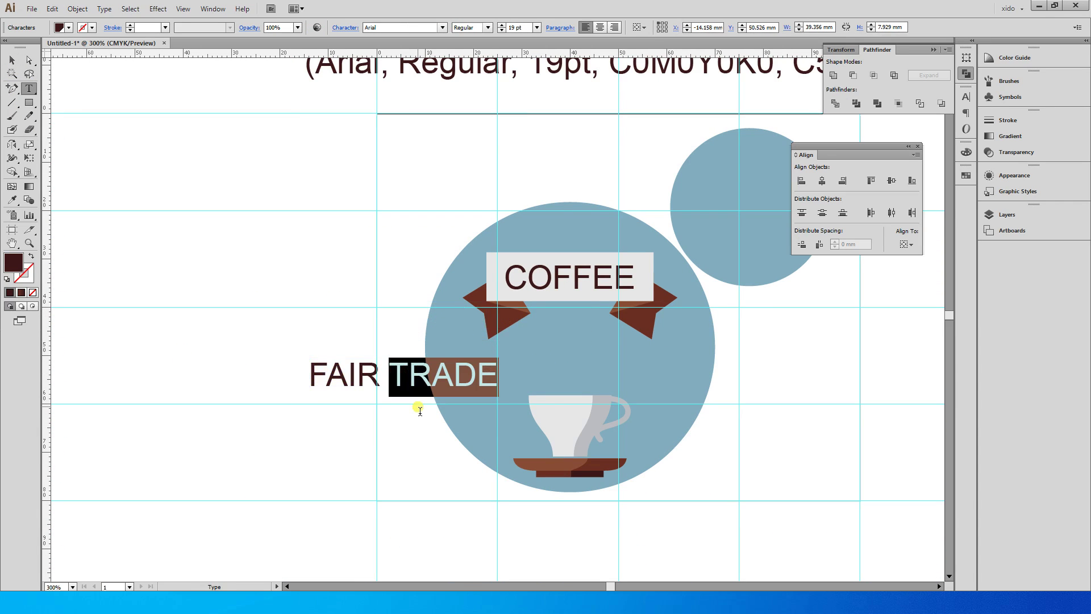
pyautogui.press('BackSpace')
pyautogui.press('Escape')
pyautogui.press('v')
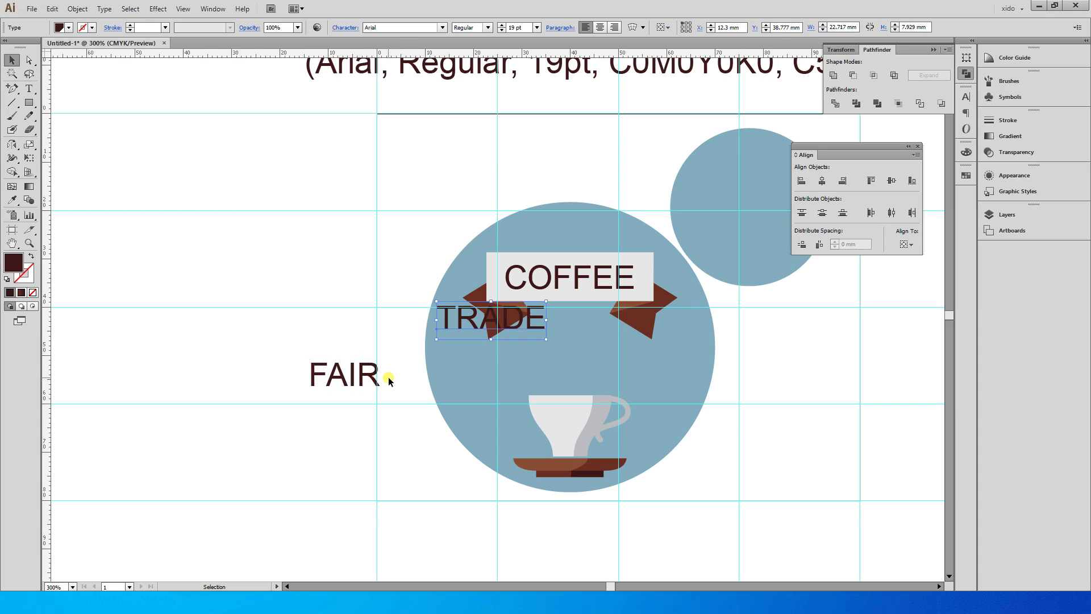
pyautogui.moveTo(452, 321); pyautogui.dragTo(426, 378)
# Fill the FAIR and TRADE texts with white and place them at the left and right sides of the badge above the cup
pyautogui.keyDown('shift'); pyautogui.click(348, 378); pyautogui.keyUp('shift')
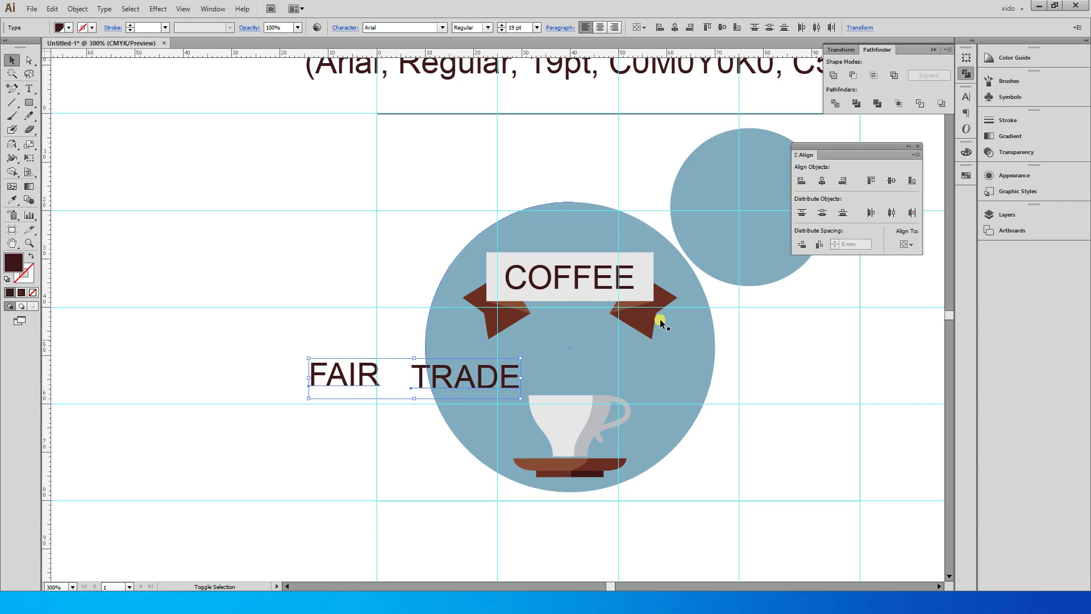
pyautogui.click(966, 152)
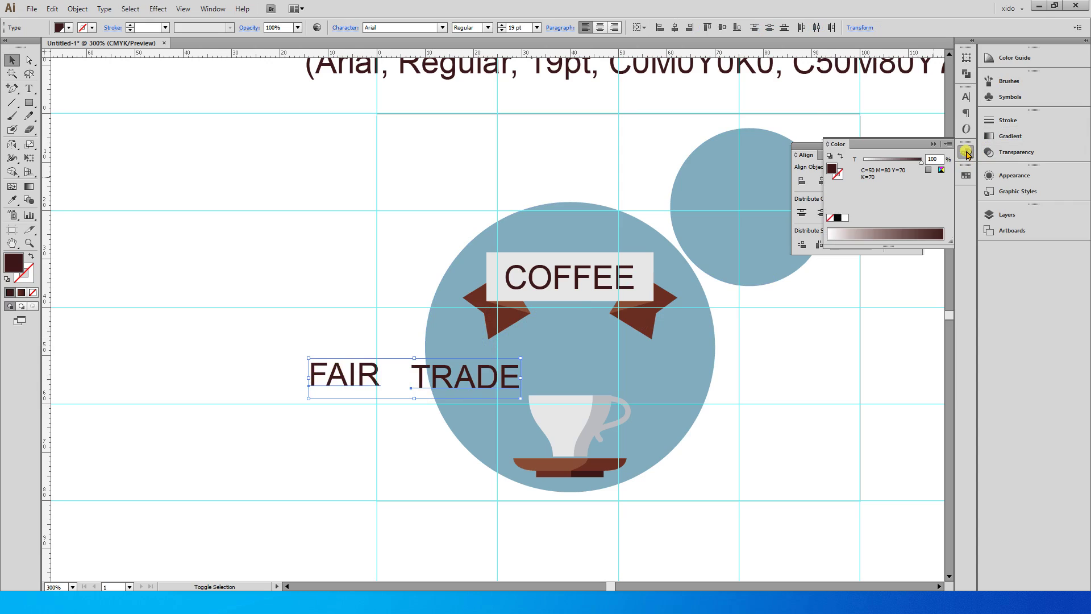
pyautogui.click(972, 176)
pyautogui.click(973, 177)
pyautogui.click(826, 236)
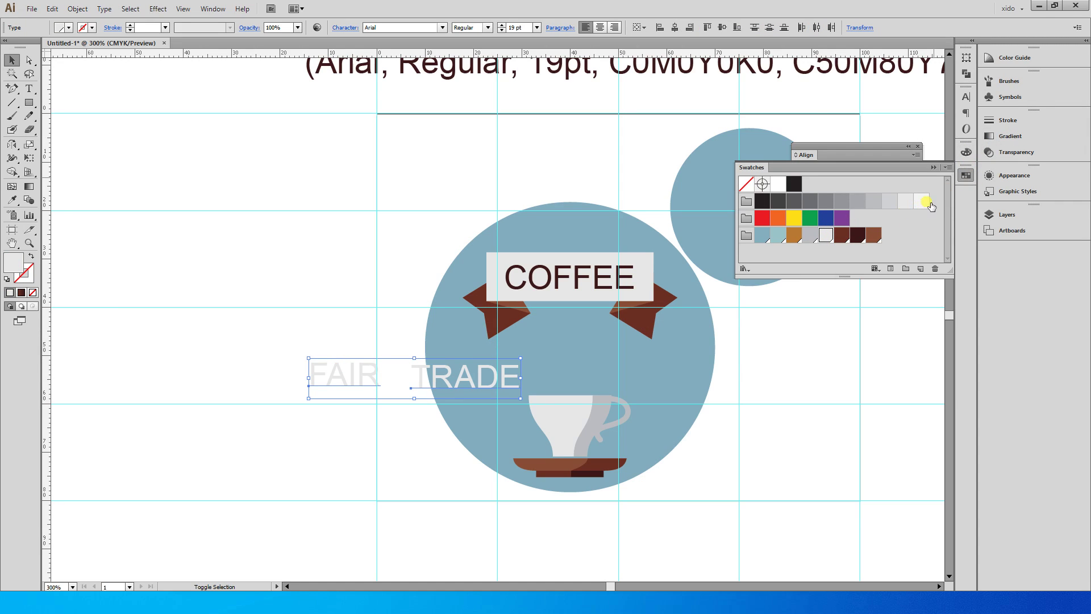
pyautogui.click(778, 184)
pyautogui.moveTo(452, 384); pyautogui.dragTo(693, 368)
pyautogui.click(740, 426)
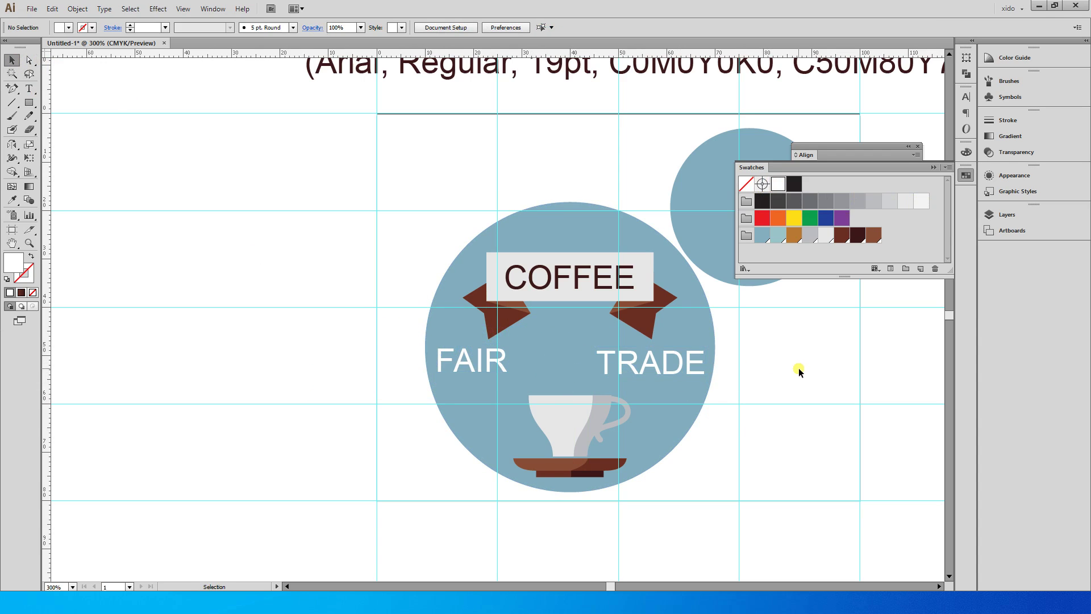
# Nudge the COFFEE ribbon group upward on the badge
pyautogui.click(650, 294)
pyautogui.press('Up')
pyautogui.press('Up')
pyautogui.press('Up')
pyautogui.press('Up')
pyautogui.press('Up')
pyautogui.press('Up')
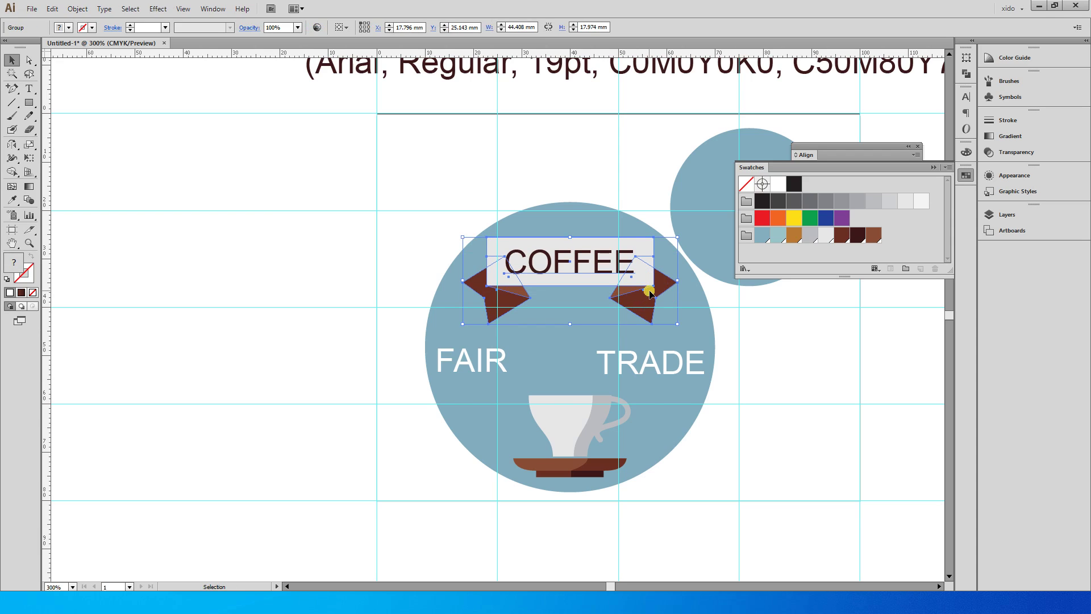
# Raise the cup group slightly to match the reference PDF and enlarge it a little from its top edge
pyautogui.click(565, 410)
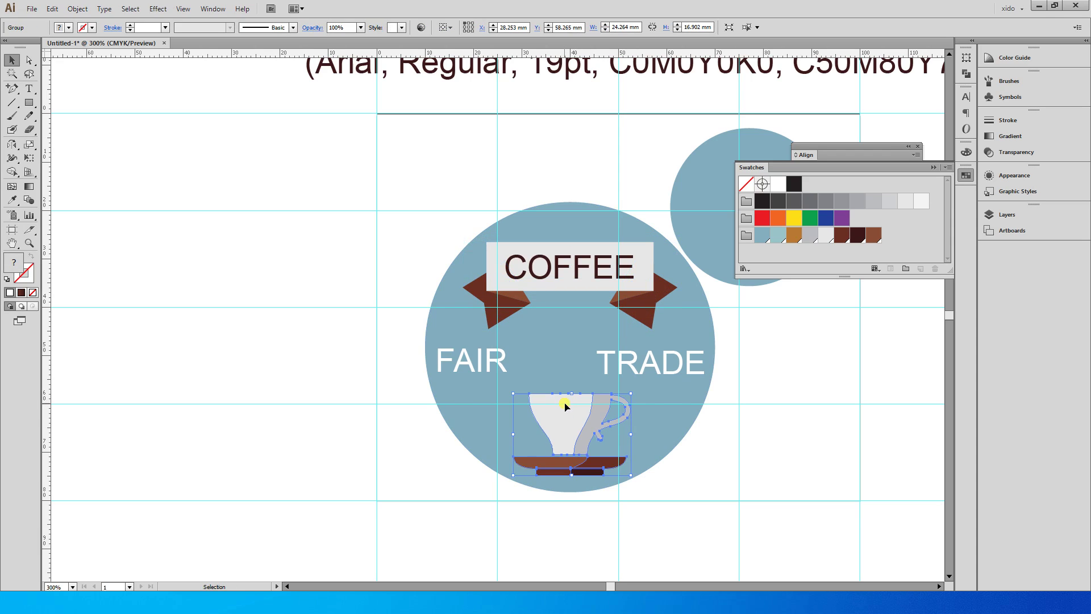
pyautogui.hotkey('alt', 'Tab')
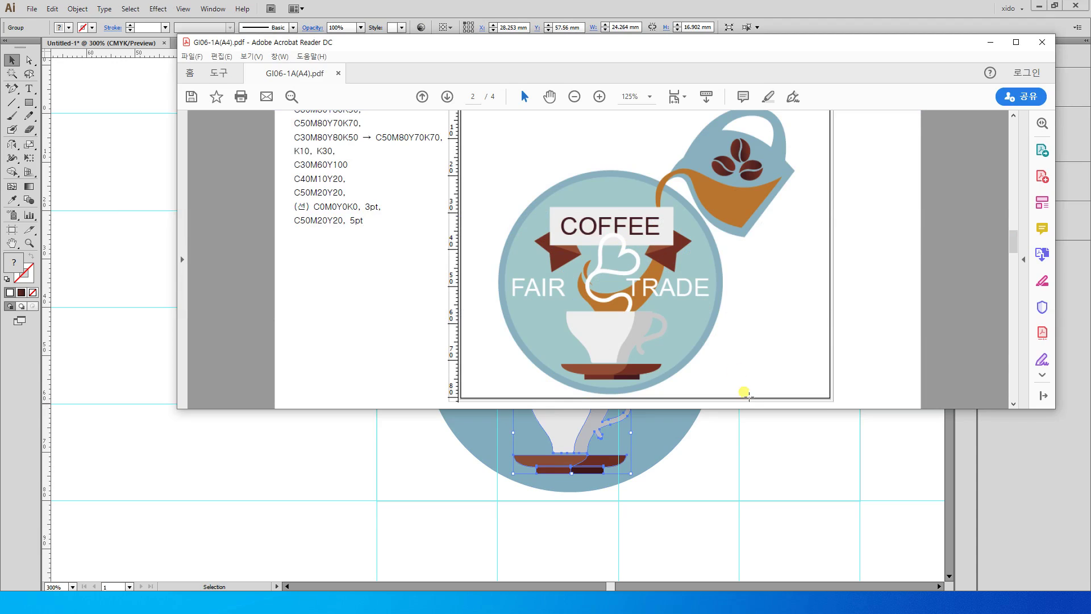
pyautogui.hotkey('alt', 'Tab')
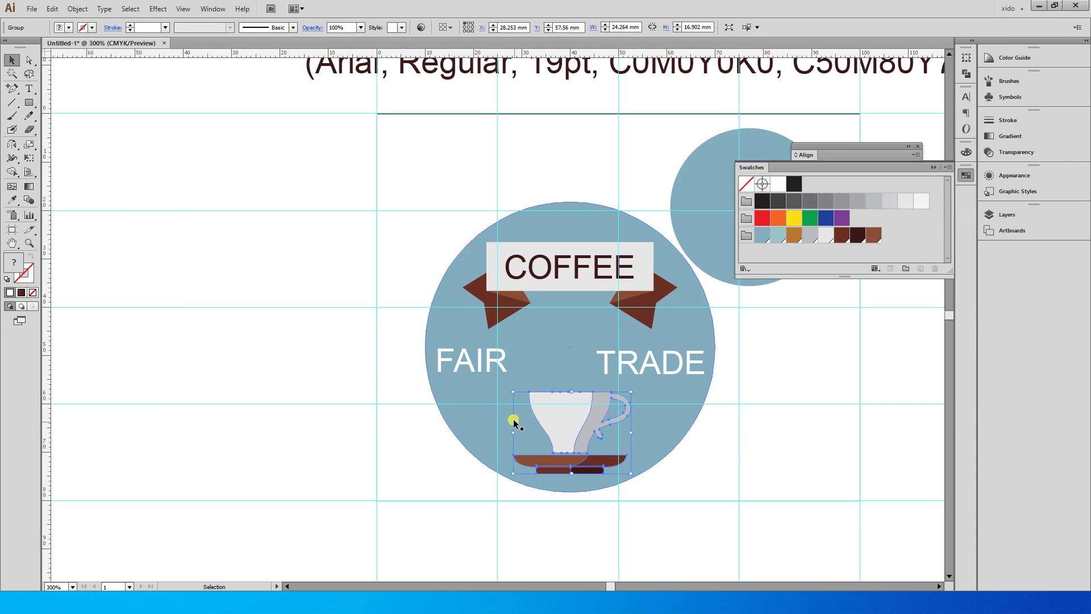
pyautogui.moveTo(577, 396); pyautogui.dragTo(577, 381)
pyautogui.click(747, 443)
# Align the FAIR and TRADE texts to the same height on the badge
pyautogui.press('space')
pyautogui.moveTo(804, 365); pyautogui.dragTo(553, 365)
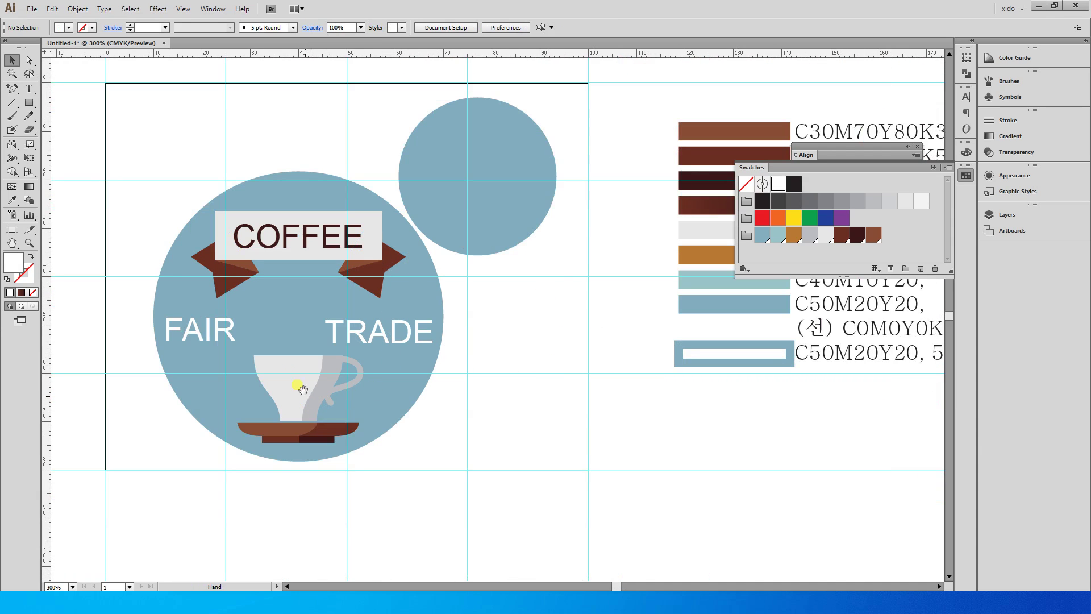
pyautogui.click(219, 329)
pyautogui.keyDown('shift'); pyautogui.click(384, 340); pyautogui.keyUp('shift')
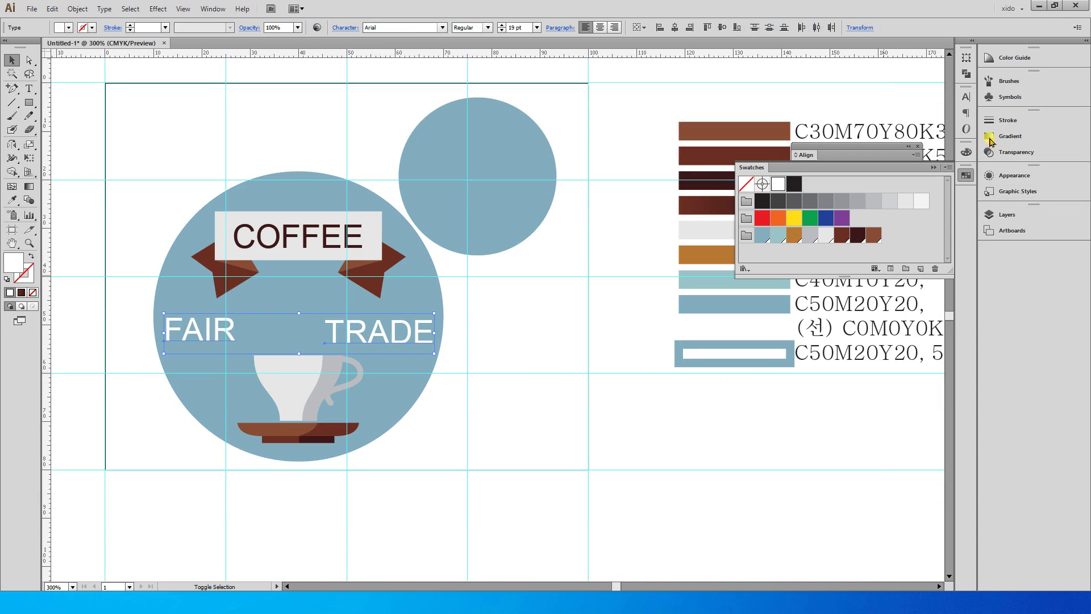
pyautogui.click(966, 175)
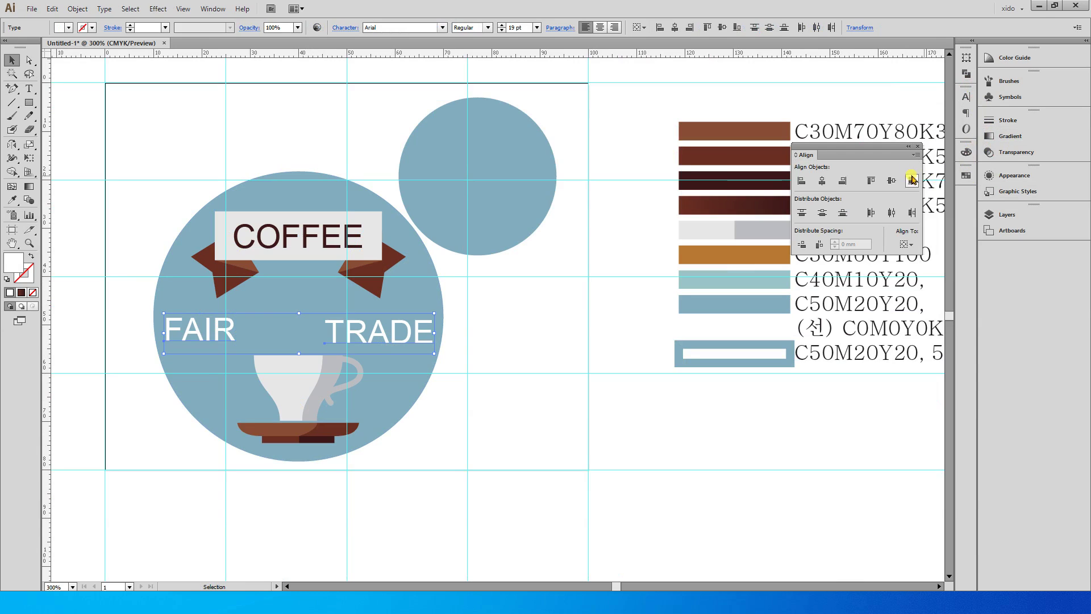
pyautogui.click(864, 180)
pyautogui.click(534, 367)
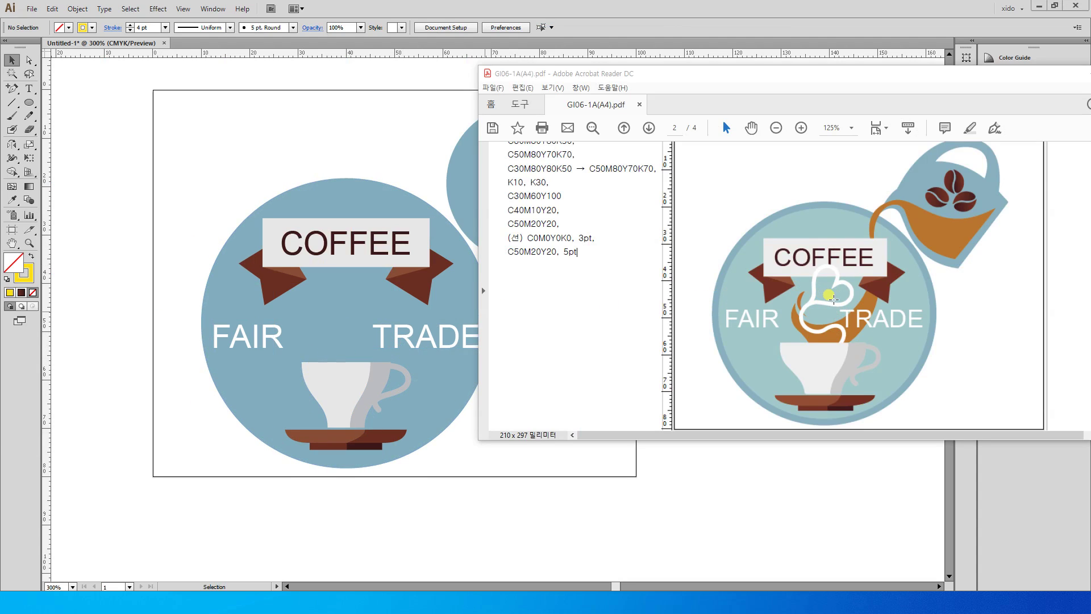
# Give the large badge circle the 5 pt C50M20Y20 outline specified in the reference PDF by sampling the outlined color sample
pyautogui.click(254, 134)
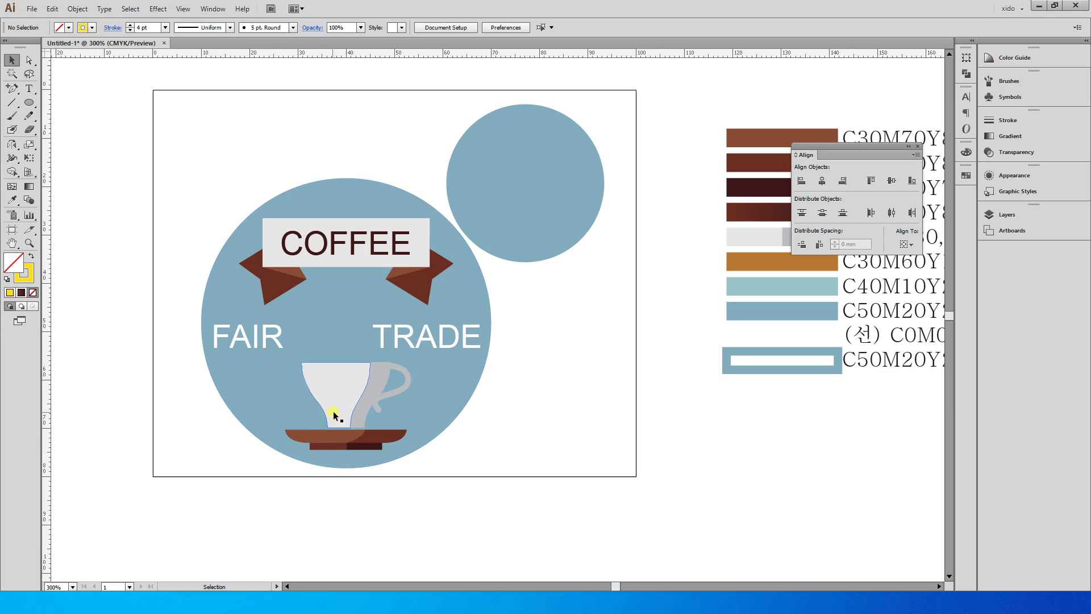
pyautogui.hotkey('alt', 'Tab')
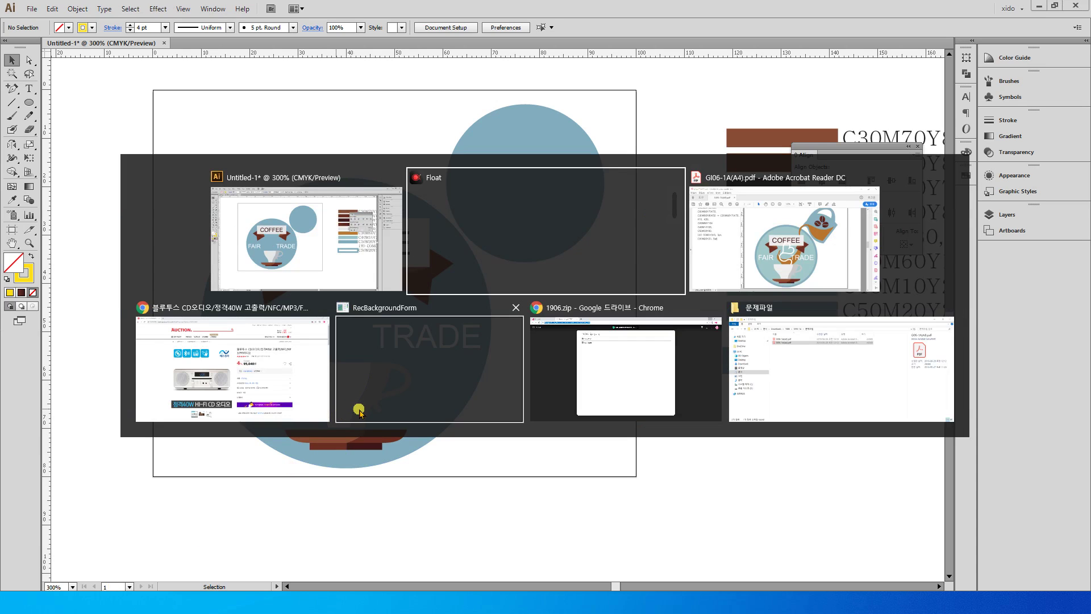
pyautogui.click(738, 250)
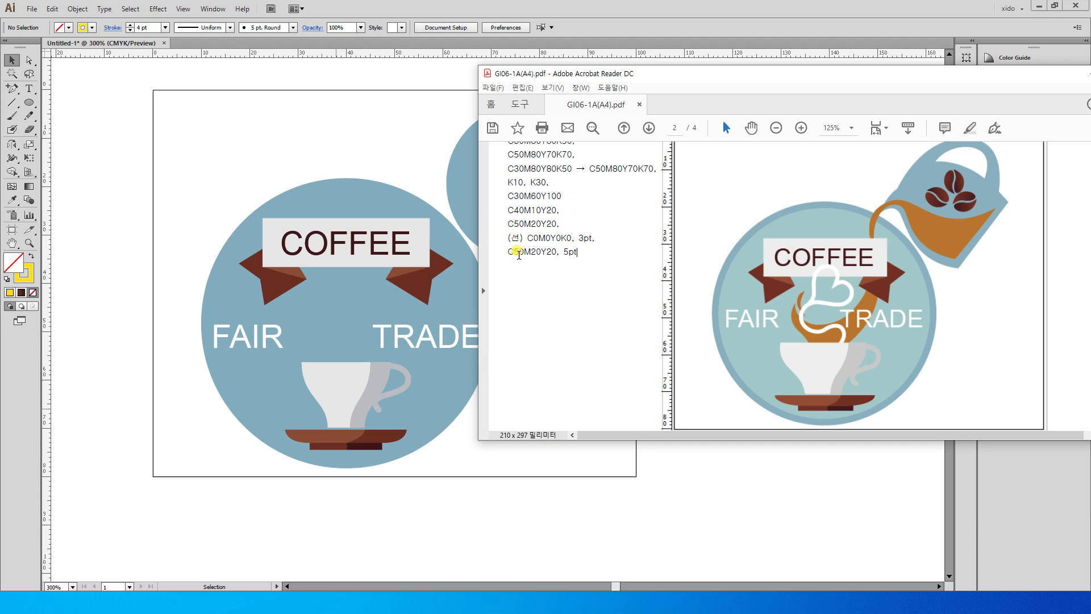
pyautogui.moveTo(588, 256); pyautogui.dragTo(589, 259)
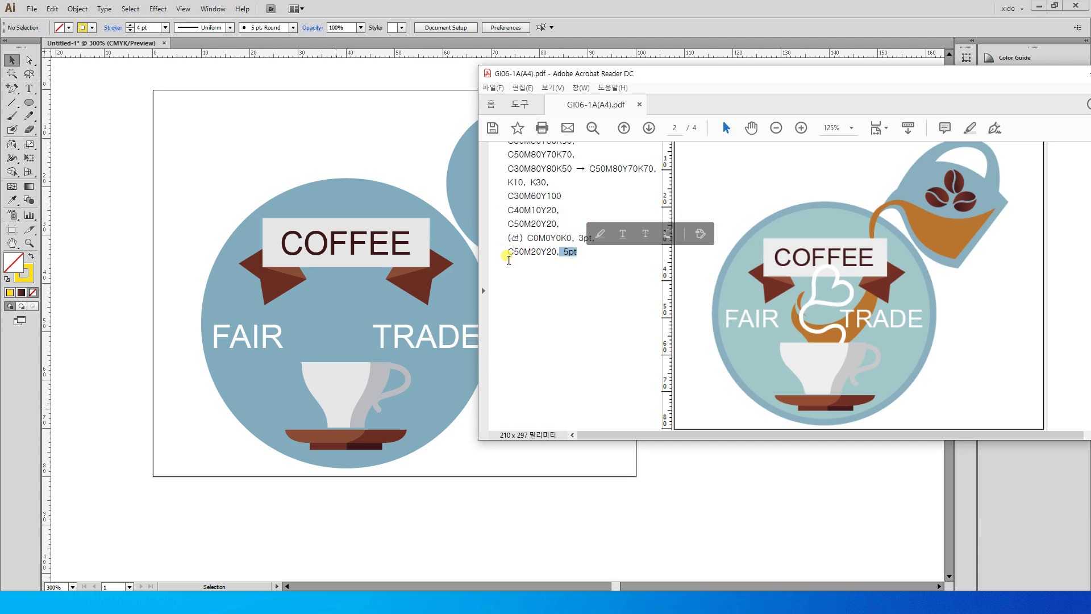
pyautogui.moveTo(509, 256); pyautogui.dragTo(562, 253)
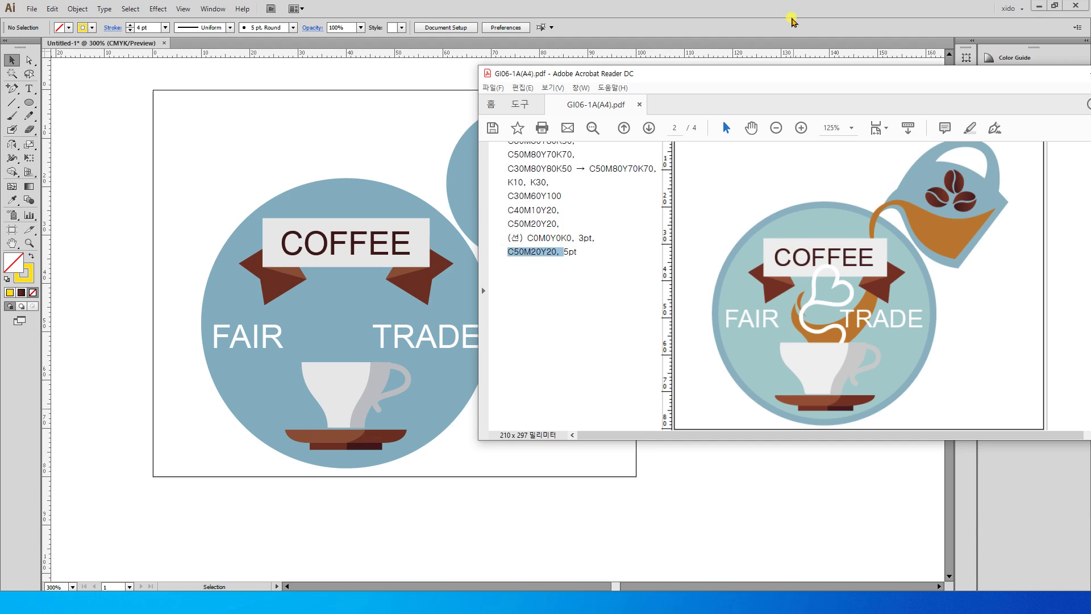
pyautogui.click(794, 22)
pyautogui.click(332, 191)
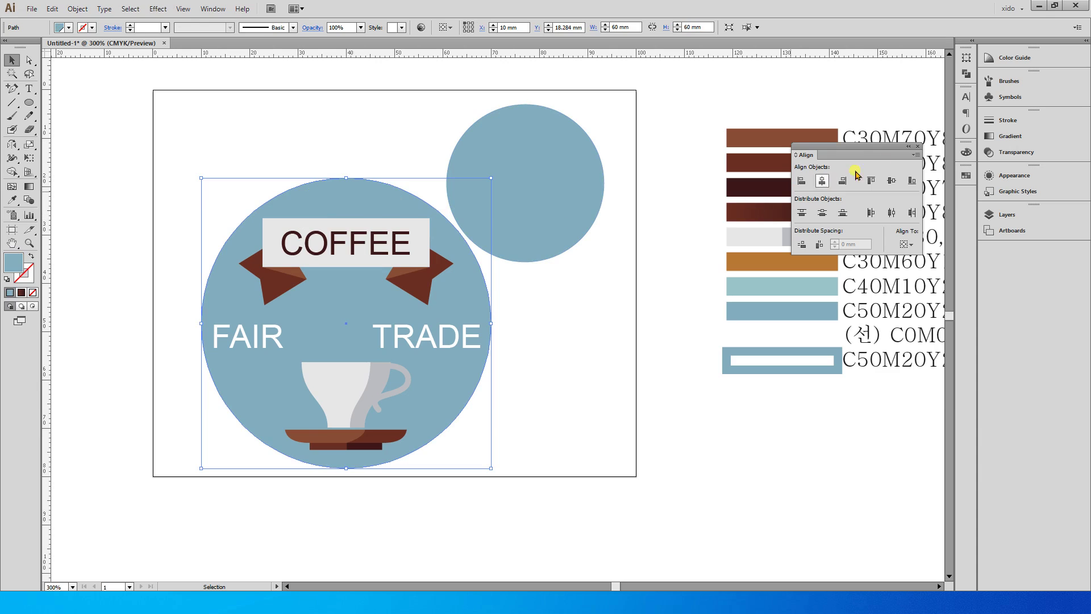
pyautogui.click(965, 176)
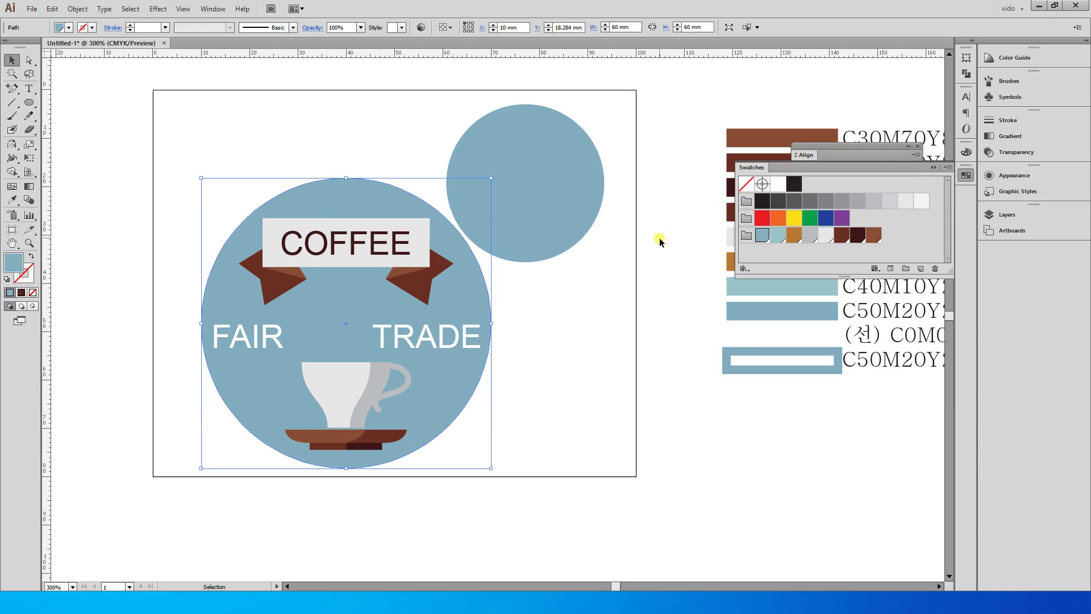
pyautogui.click(744, 352)
pyautogui.press('i')
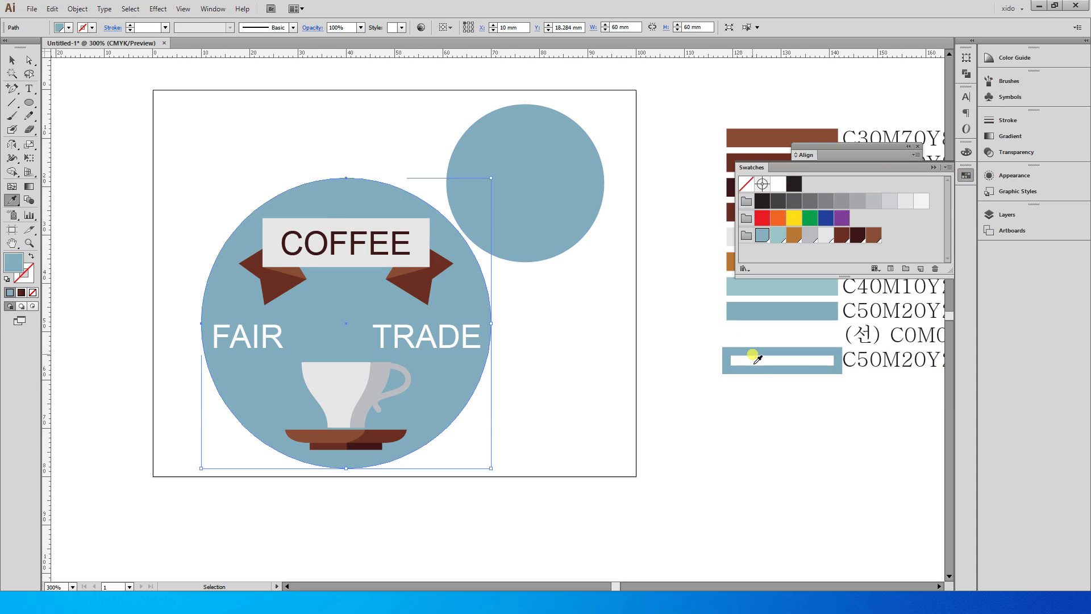
pyautogui.click(751, 353)
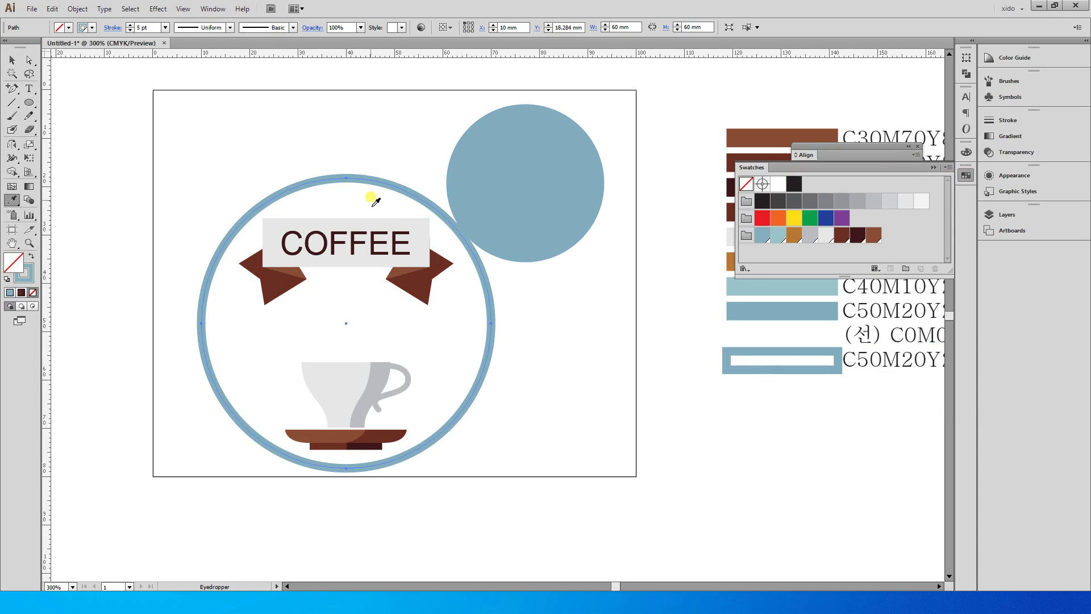
# Fill the outlined badge circle with the light teal C40M10Y20 swatch
pyautogui.click(12, 60)
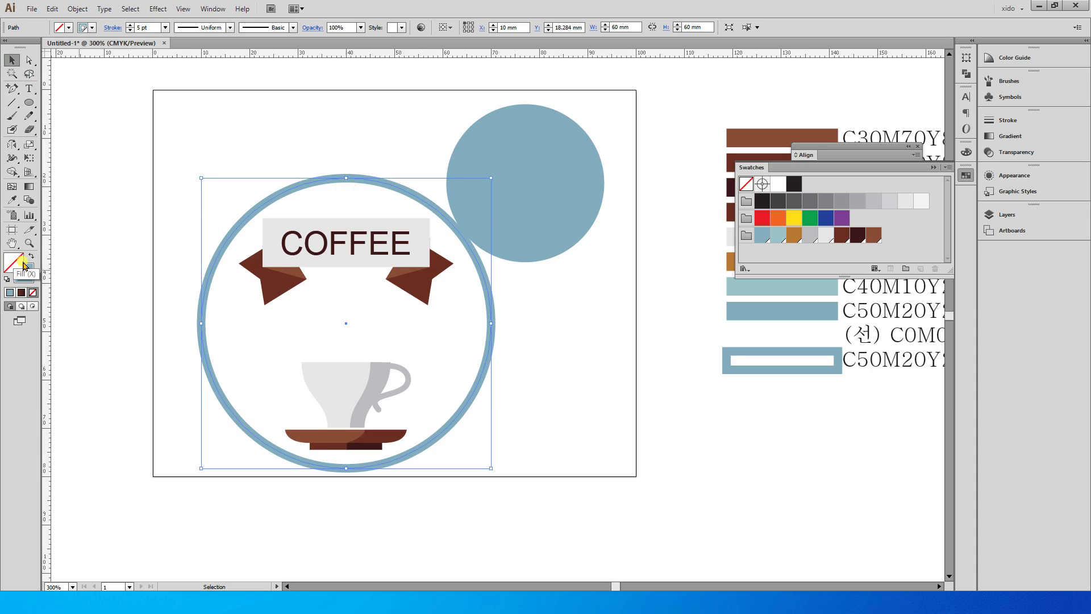
pyautogui.click(784, 237)
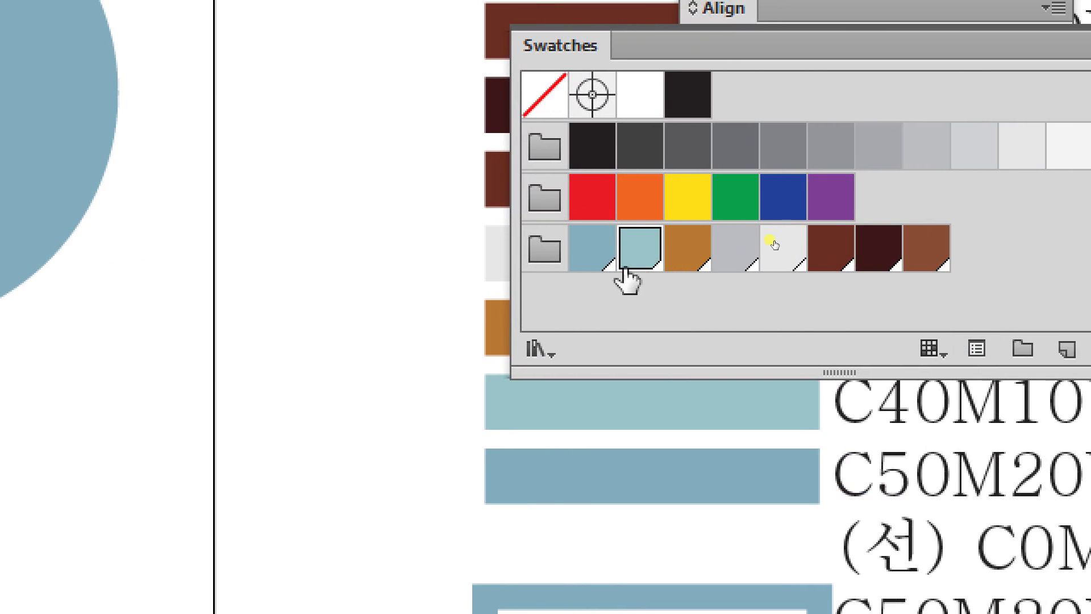
pyautogui.click(593, 249)
pyautogui.click(636, 258)
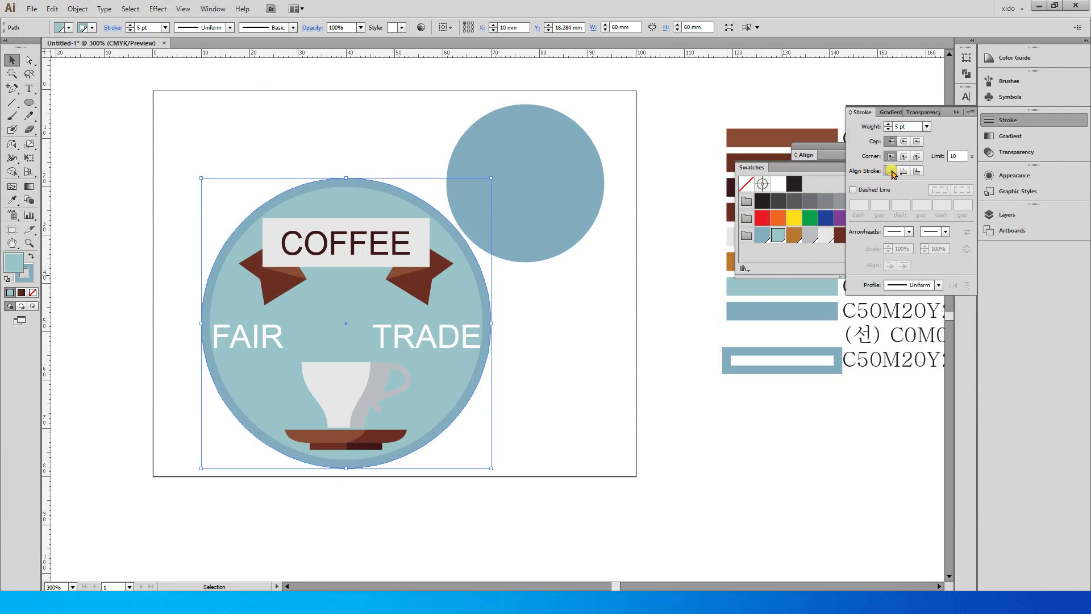
# Compare outside and center alignment for the badge circle's stroke, set it to inside, and return to the reference PDF
pyautogui.click(916, 171)
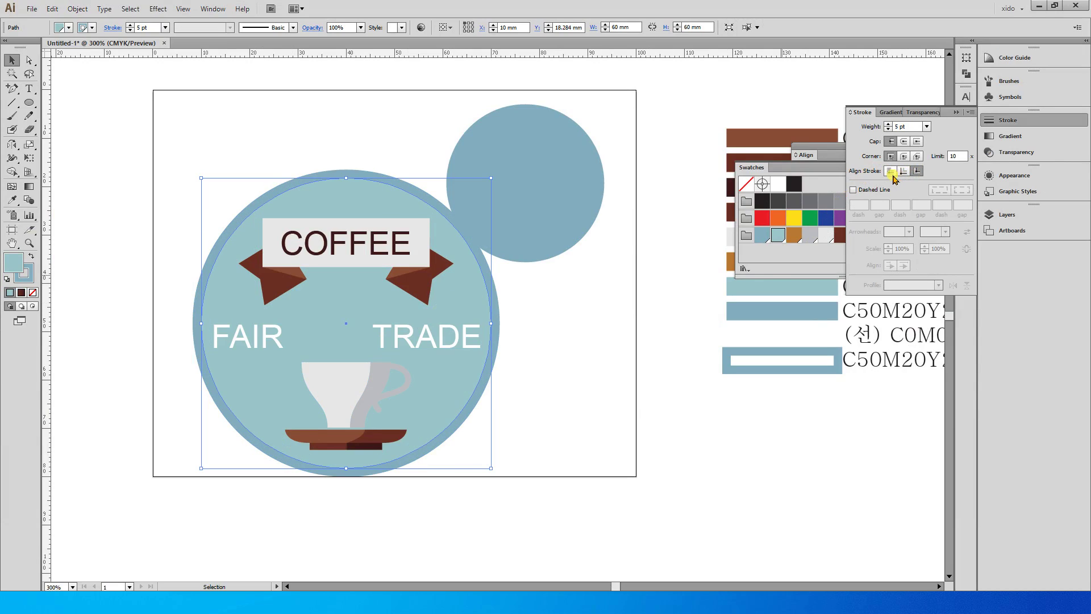
pyautogui.click(891, 171)
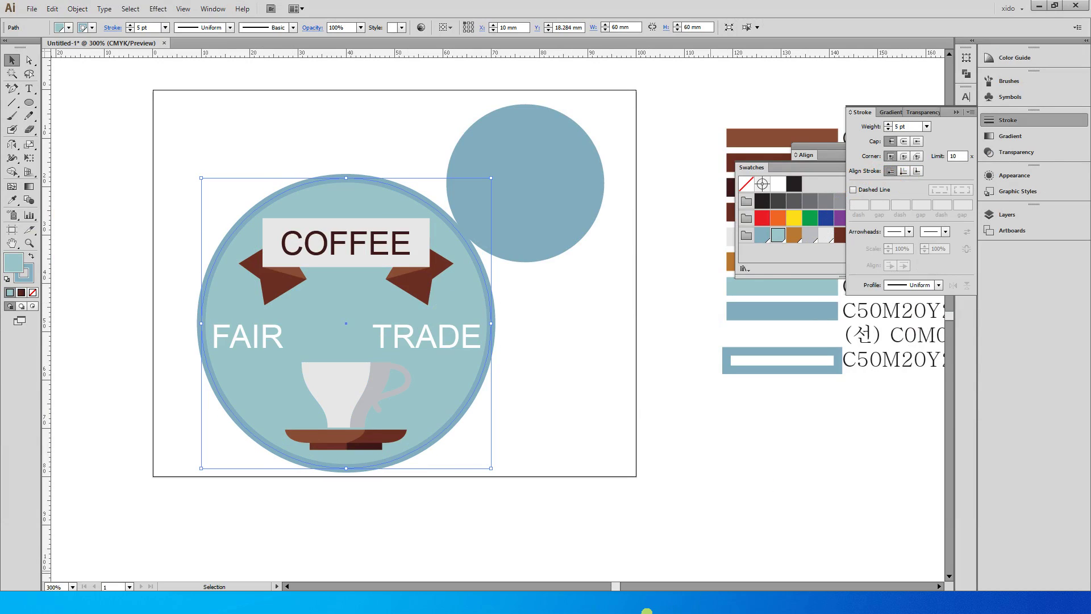
pyautogui.click(903, 170)
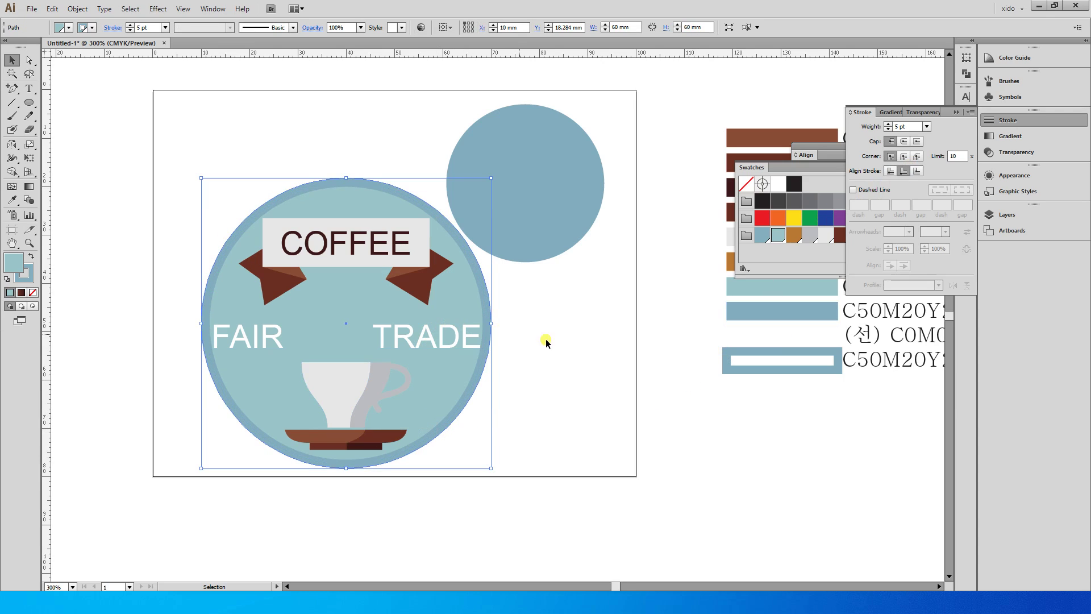
pyautogui.click(556, 370)
pyautogui.hotkey('alt', 'Tab')
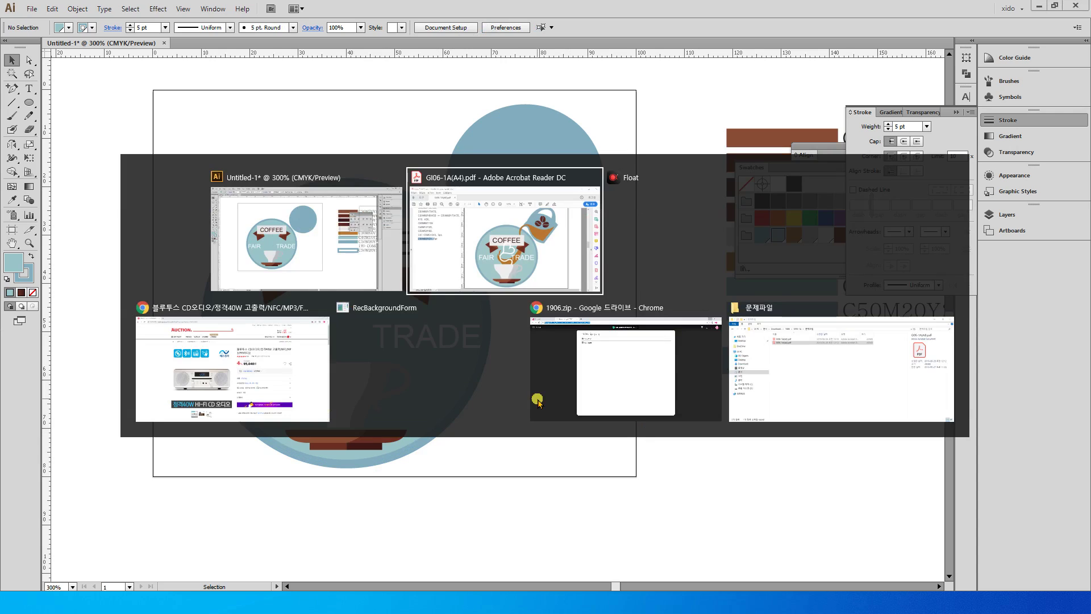